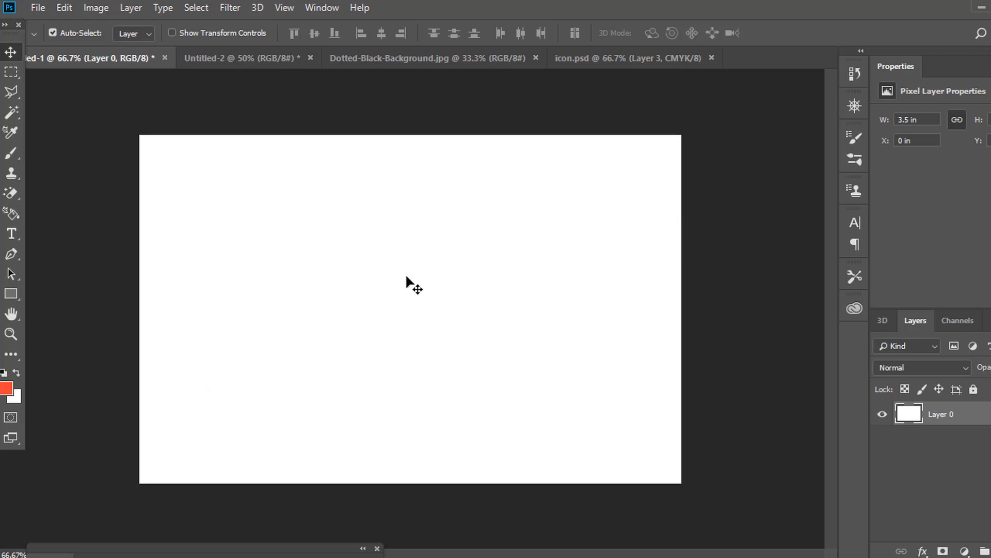
Draw a 1058 × 242 px orange-red rectangle across the bottom strip of the white card.
{"action": "left_click", "coordinate": [11, 296]}
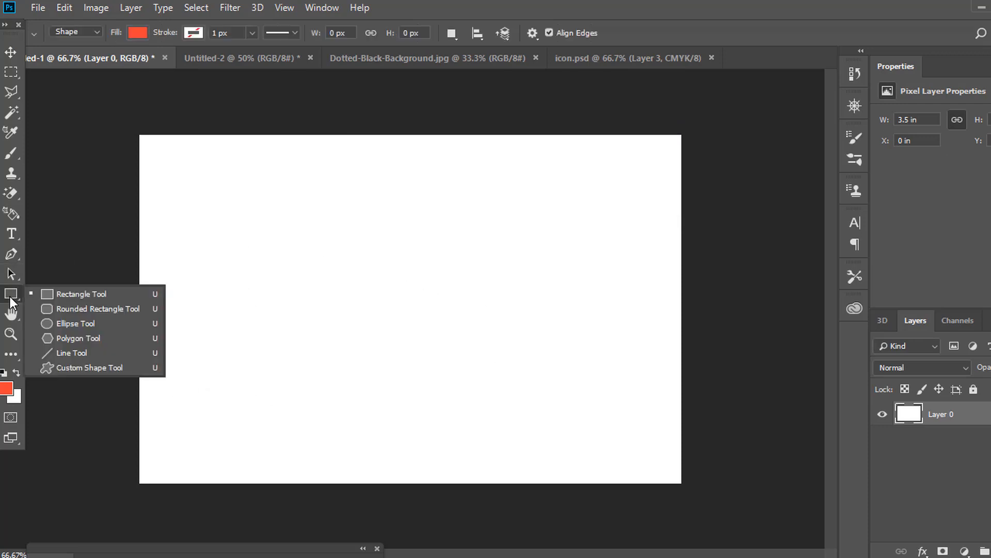
{"action": "left_click", "coordinate": [49, 295]}
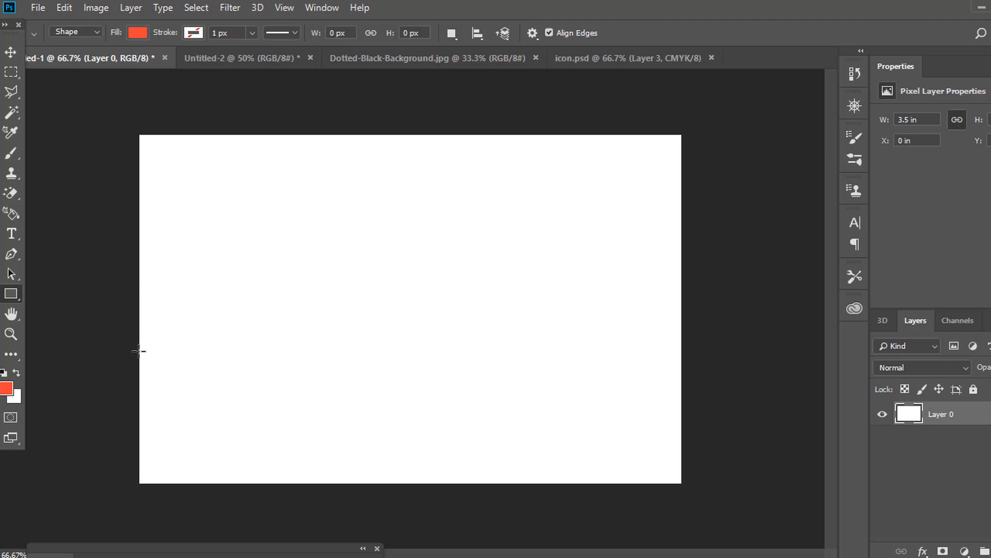
{"action": "left_click_drag", "start_coordinate": [139, 361], "coordinate": [685, 485]}
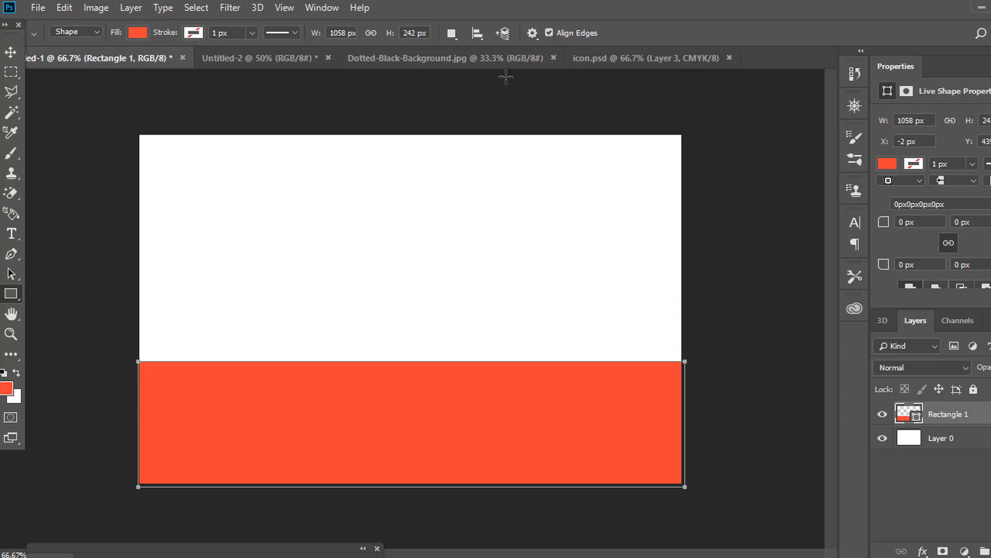
Drag the Dotted-Black-Background image into the Untitled-1 card.
{"action": "left_click", "coordinate": [507, 61]}
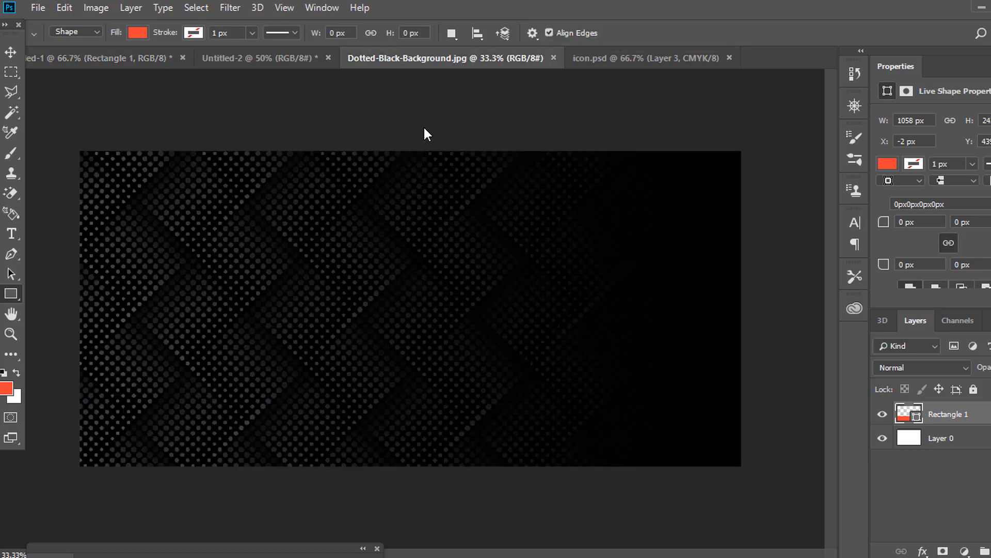
{"action": "left_click", "coordinate": [13, 53]}
{"action": "left_click_drag", "start_coordinate": [126, 62], "coordinate": [426, 318]}
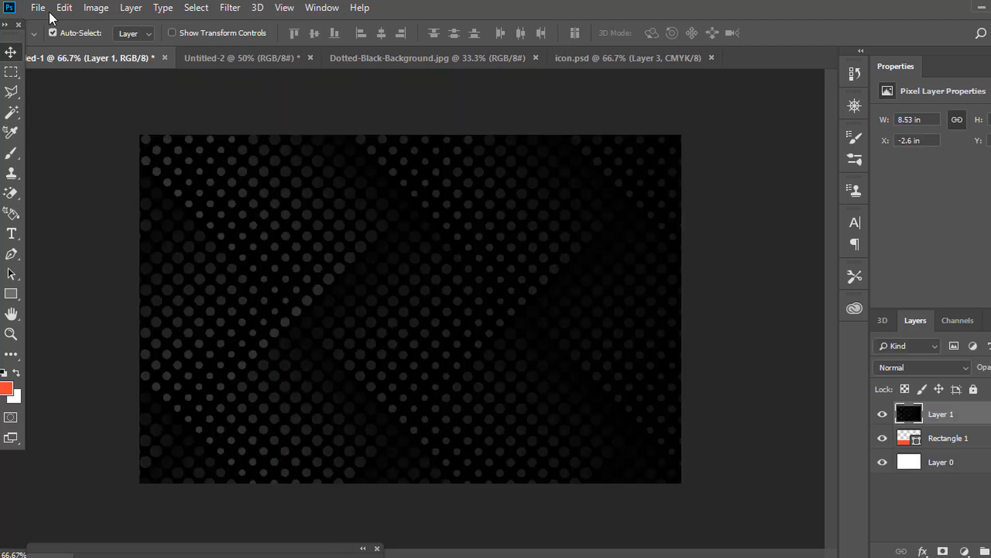
Free Transform the dotted layer to fit exactly over the bottom red strip.
{"action": "left_click", "coordinate": [64, 7]}
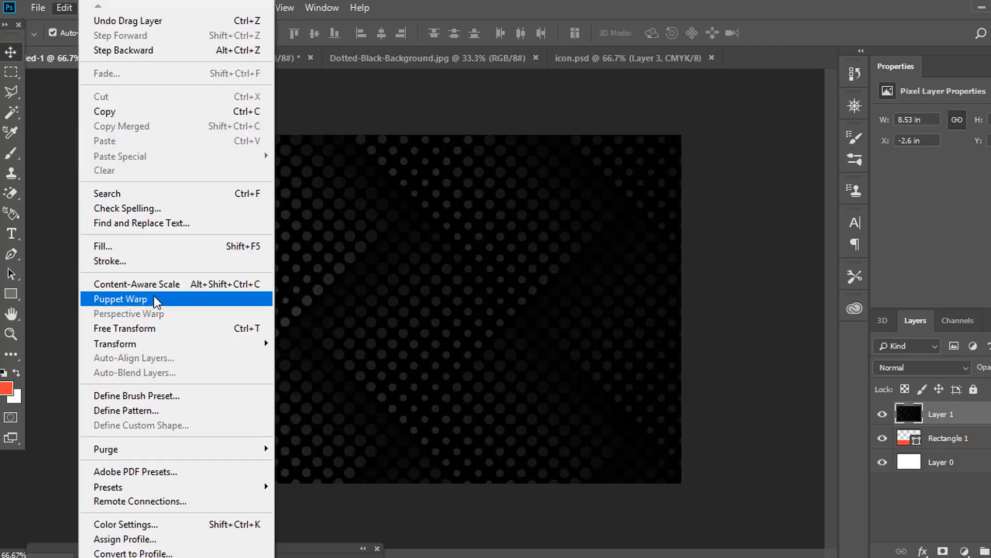
{"action": "left_click", "coordinate": [164, 327]}
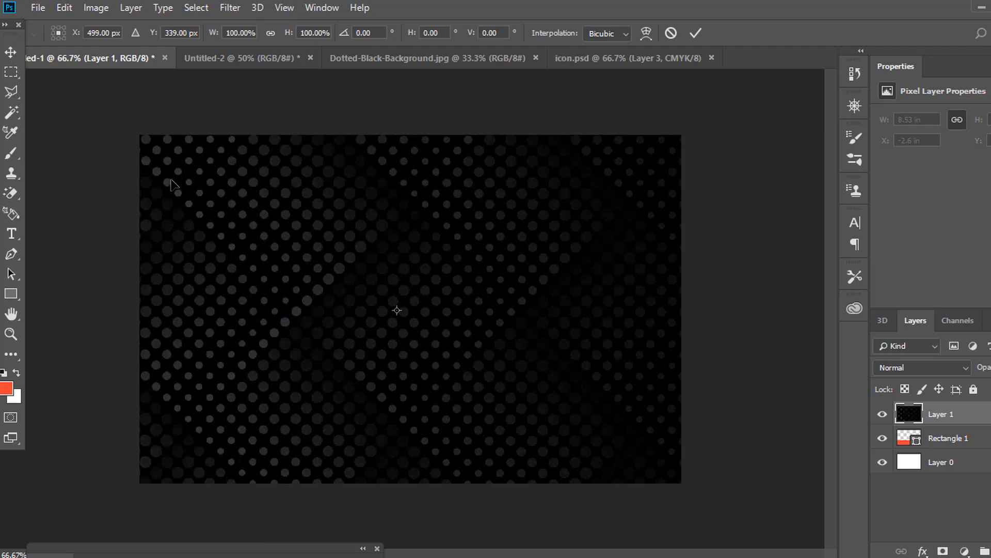
{"action": "left_click_drag", "start_coordinate": [172, 182], "coordinate": [594, 259]}
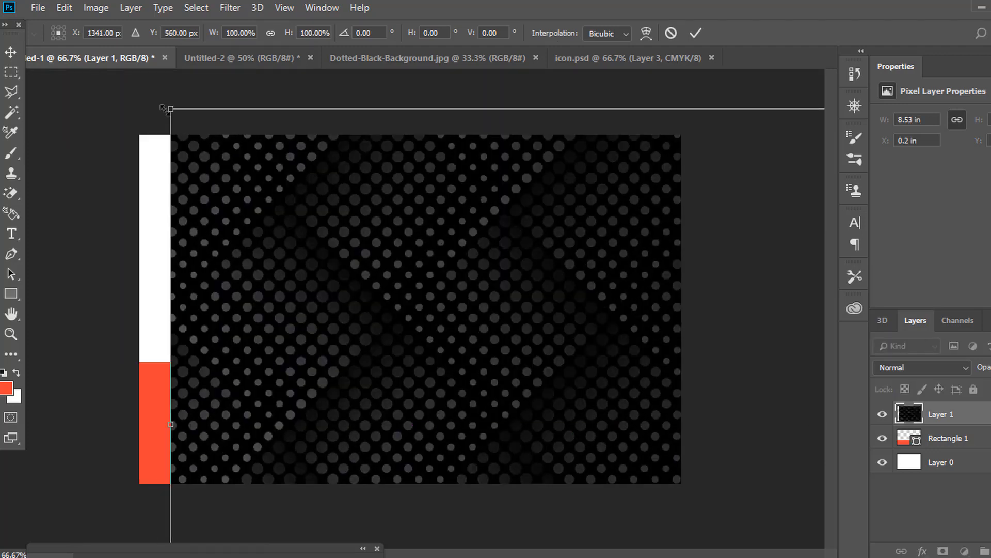
{"action": "left_click_drag", "start_coordinate": [161, 108], "coordinate": [758, 410]}
{"action": "left_click_drag", "start_coordinate": [771, 450], "coordinate": [164, 363]}
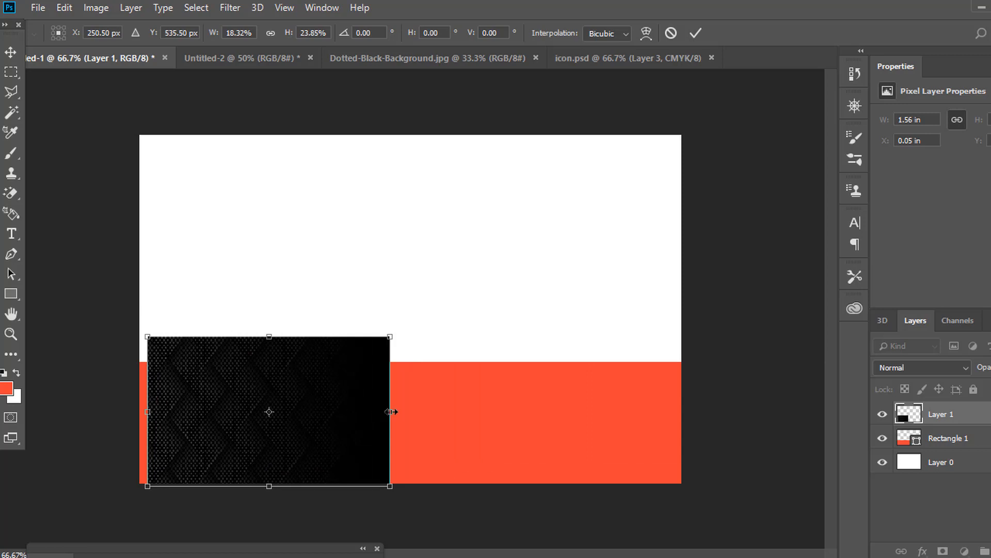
{"action": "left_click_drag", "start_coordinate": [390, 411], "coordinate": [683, 428]}
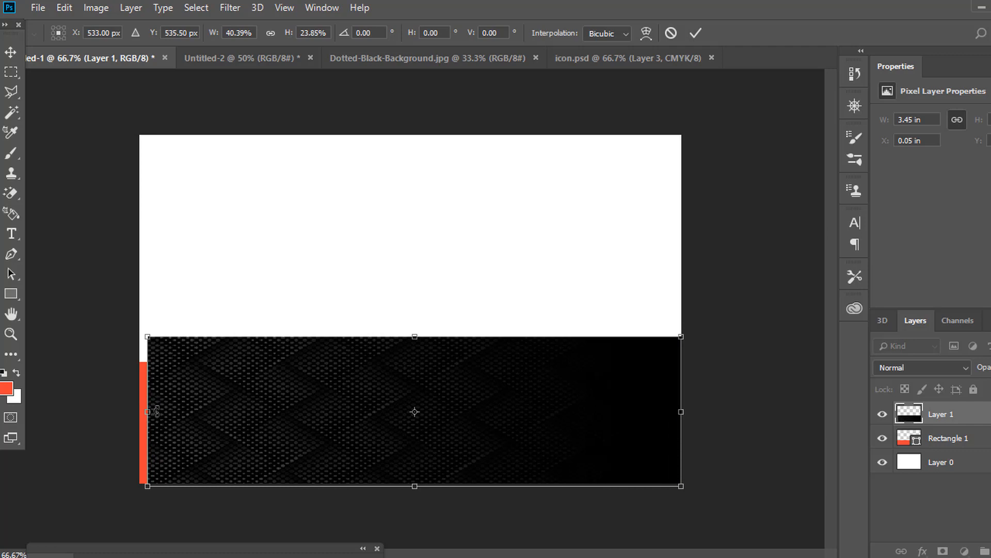
{"action": "left_click_drag", "start_coordinate": [159, 411], "coordinate": [138, 411]}
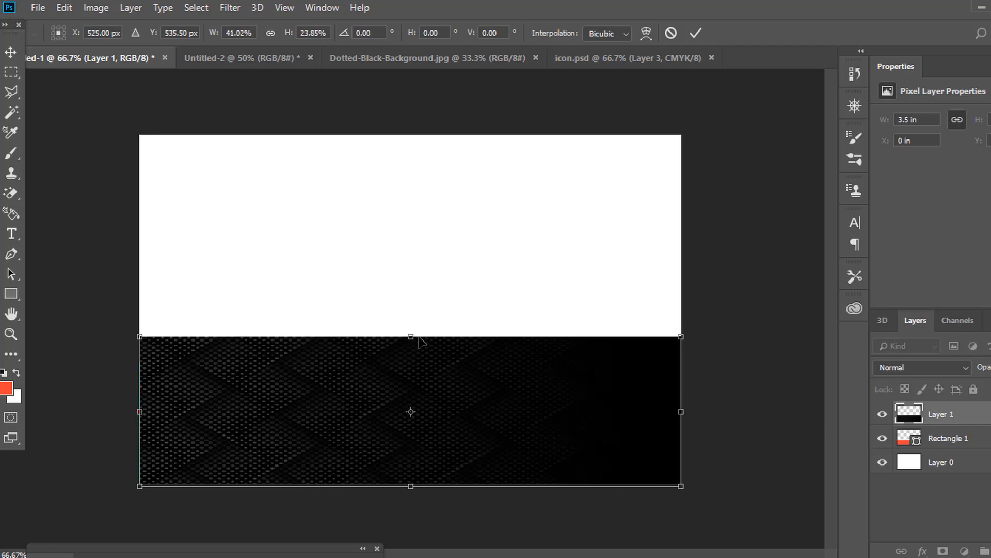
{"action": "left_click_drag", "start_coordinate": [411, 336], "coordinate": [408, 357]}
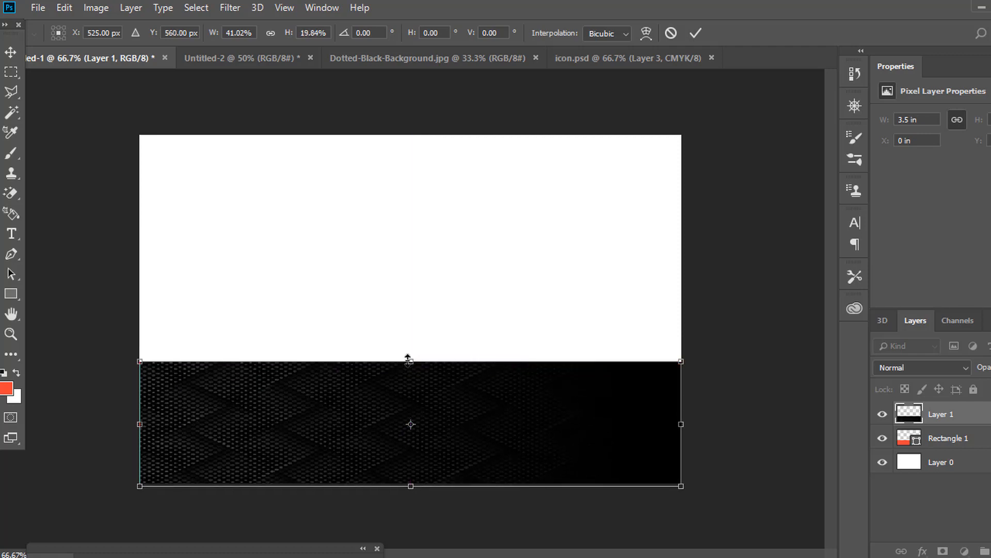
{"action": "key", "text": "Return"}
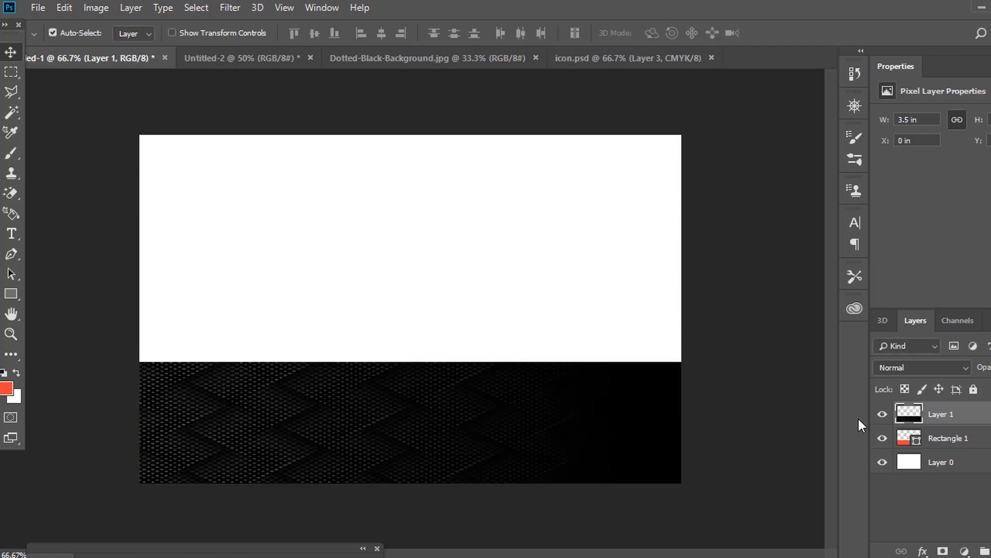
Clip the dotted layer to the red strip and add a 293 × 39 px red tab centred on its top edge.
{"action": "right_click", "coordinate": [945, 418]}
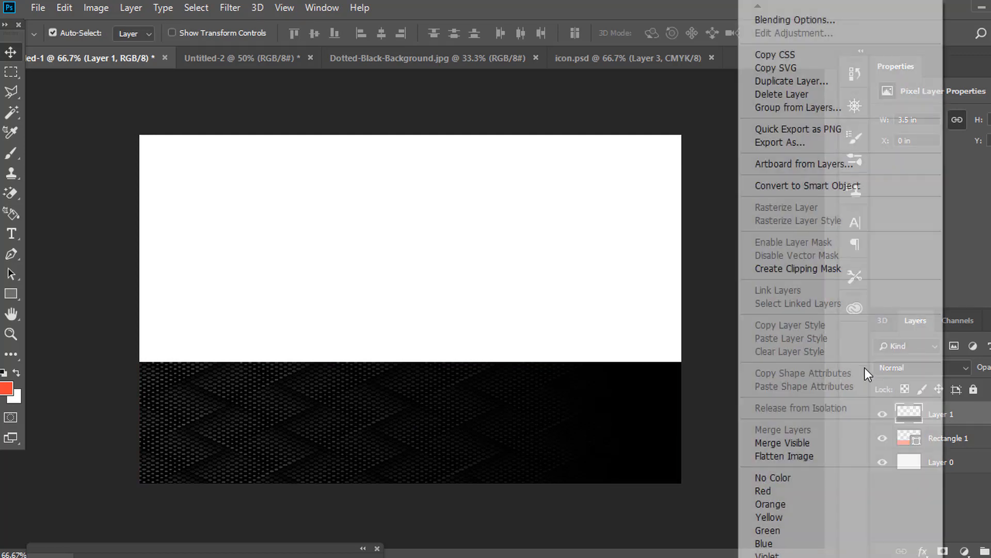
{"action": "left_click", "coordinate": [818, 268]}
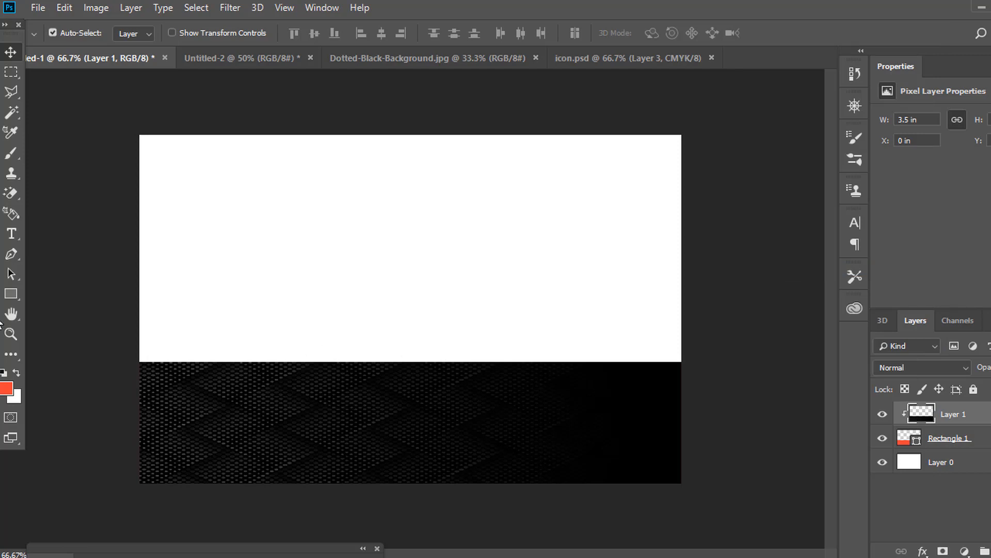
{"action": "left_click_drag", "start_coordinate": [10, 296], "coordinate": [52, 294]}
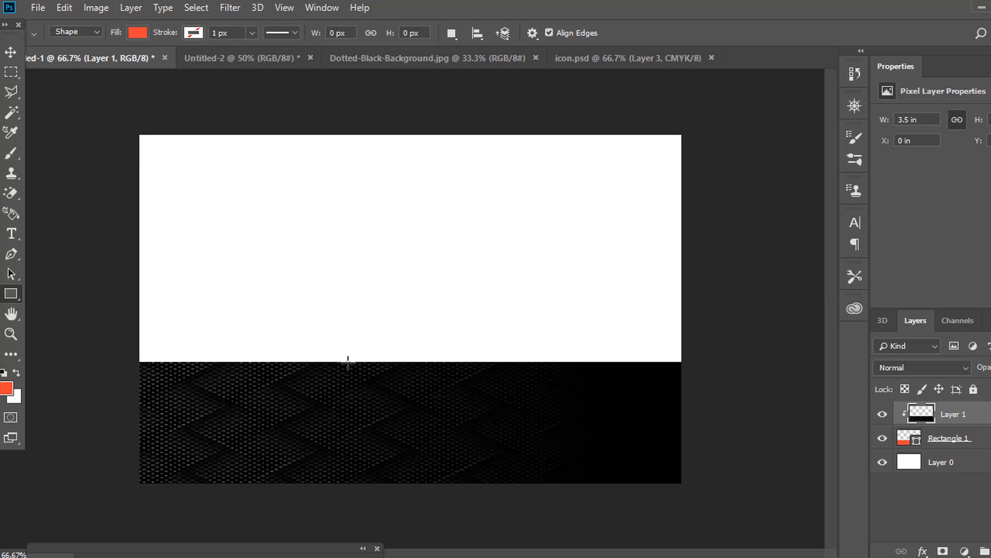
{"action": "left_click_drag", "start_coordinate": [348, 361], "coordinate": [499, 381]}
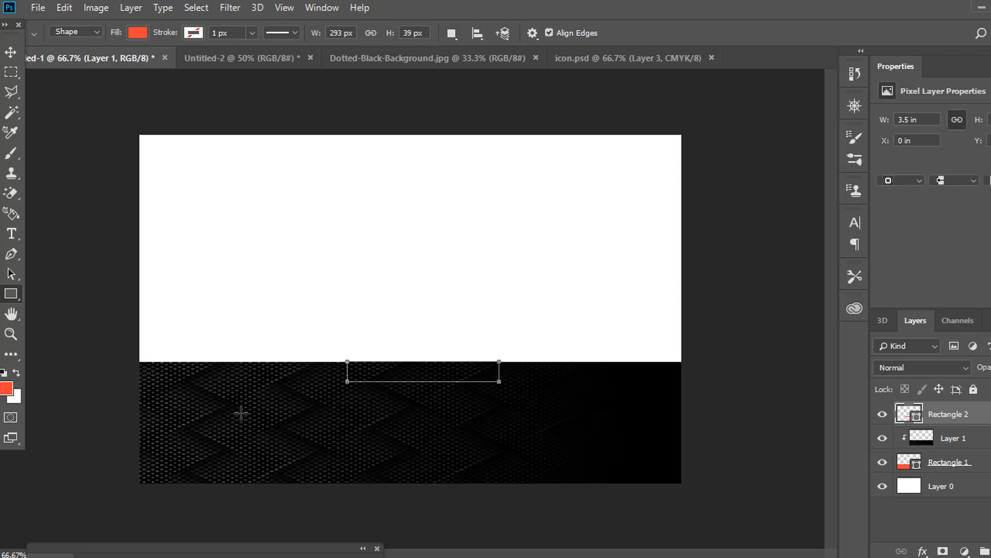
{"action": "left_click", "coordinate": [11, 52]}
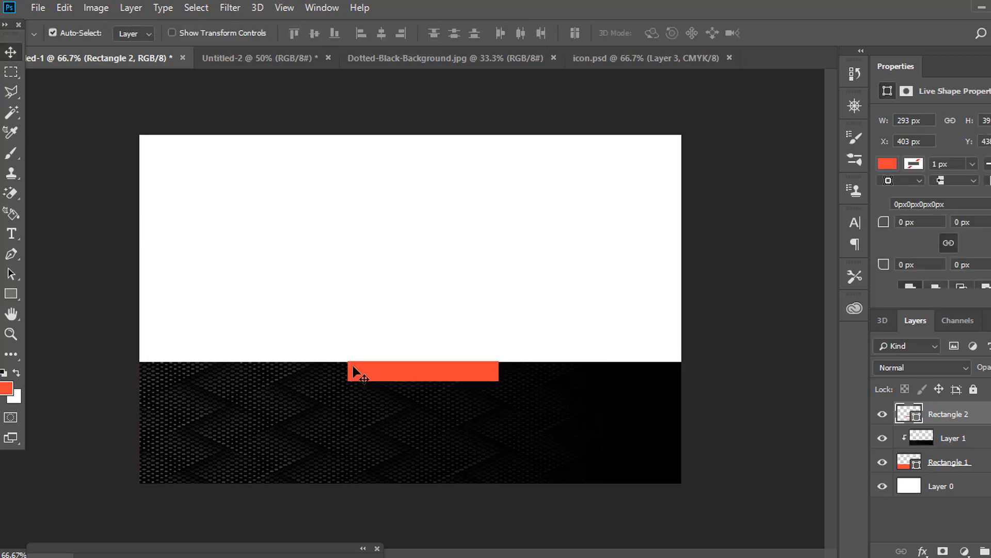
{"action": "key", "text": "Left"}
{"action": "key", "text": "Left"}
{"action": "key", "text": "Left"}
{"action": "key", "text": "Left"}
{"action": "key", "text": "Left"}
{"action": "key", "text": "Left"}
{"action": "key", "text": "Left"}
{"action": "key", "text": "Left"}
Draw an 89 px red circle, Ellipse 1, near the card's top centre above the tab.
{"action": "left_click", "coordinate": [14, 293]}
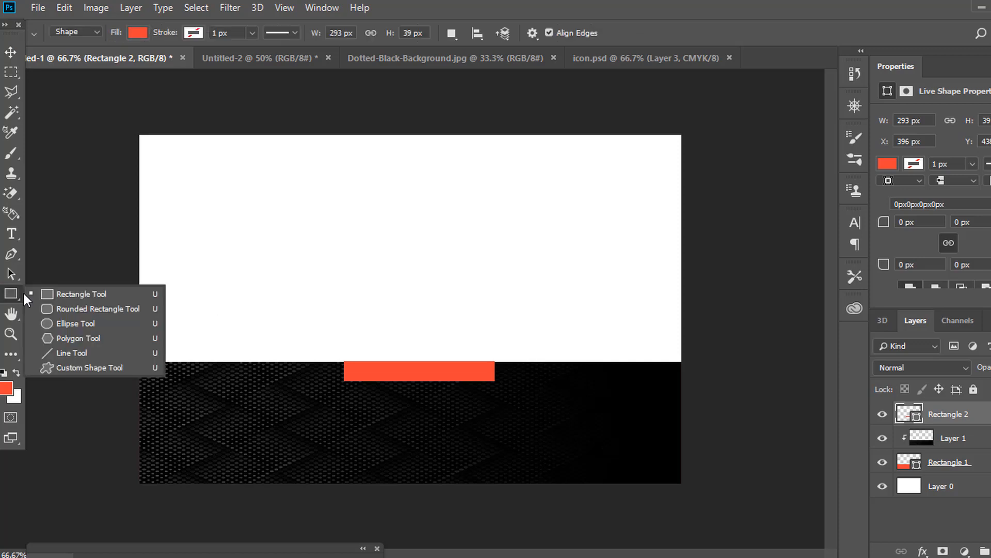
{"action": "left_click", "coordinate": [54, 318]}
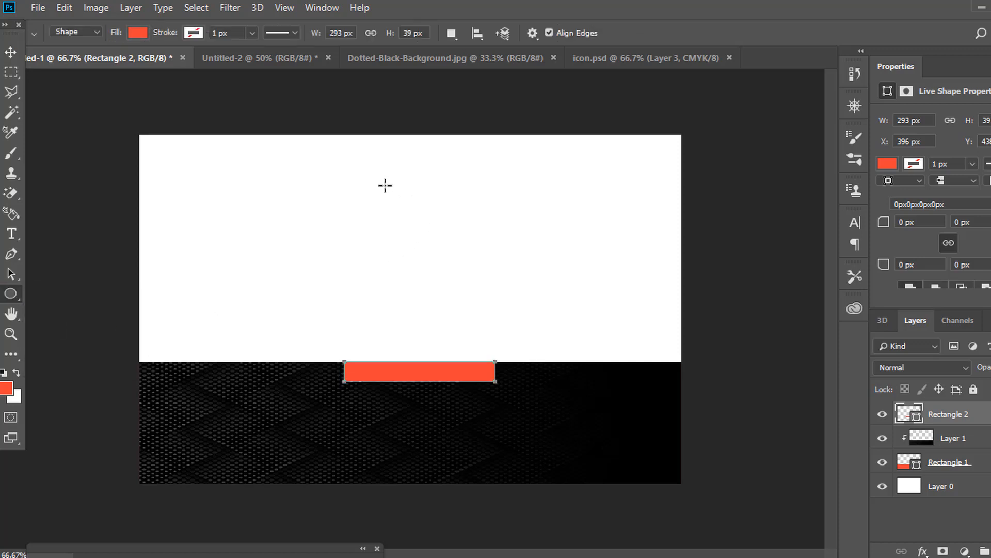
{"action": "mouse_move", "coordinate": [385, 188]}
{"action": "left_mouse_down"}
{"action": "mouse_move", "coordinate": [401, 215]}
{"action": "mouse_move", "coordinate": [429, 226]}
{"action": "left_mouse_up"}
{"action": "left_click", "coordinate": [17, 57]}
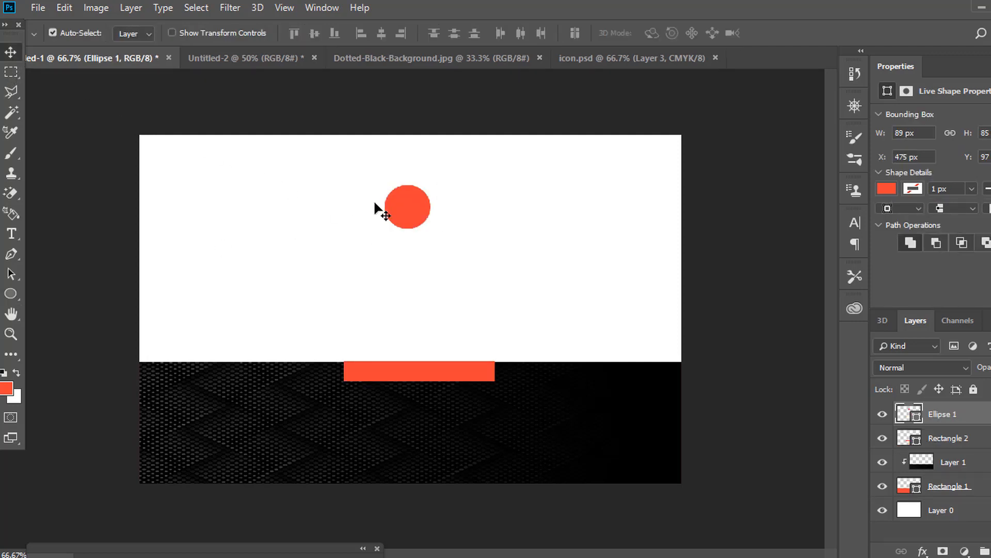
{"action": "left_click_drag", "start_coordinate": [395, 205], "coordinate": [407, 194]}
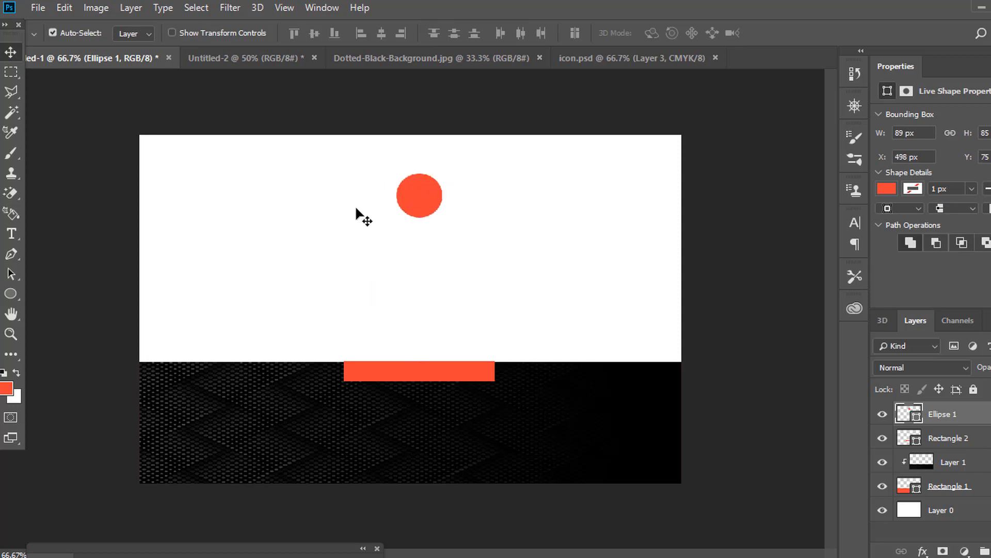
{"action": "left_click", "coordinate": [21, 240]}
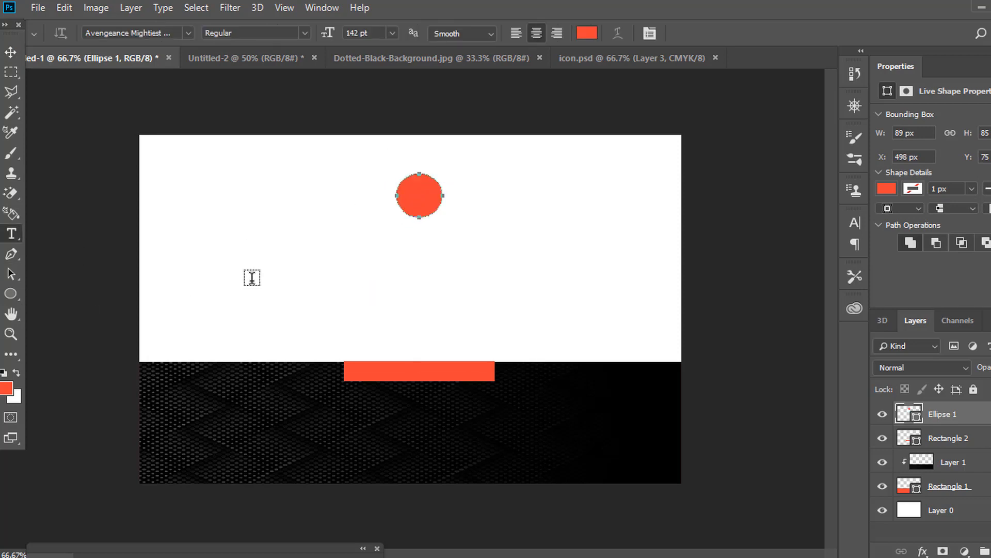
Type a letter R on the white area, move it and shrink its font size.
{"action": "left_click", "coordinate": [252, 277]}
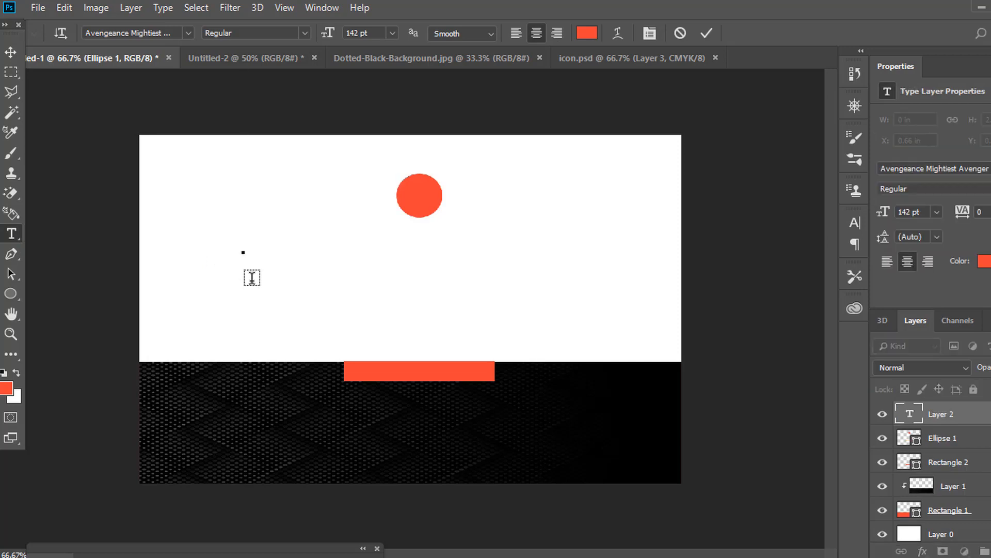
{"action": "type", "text": "R"}
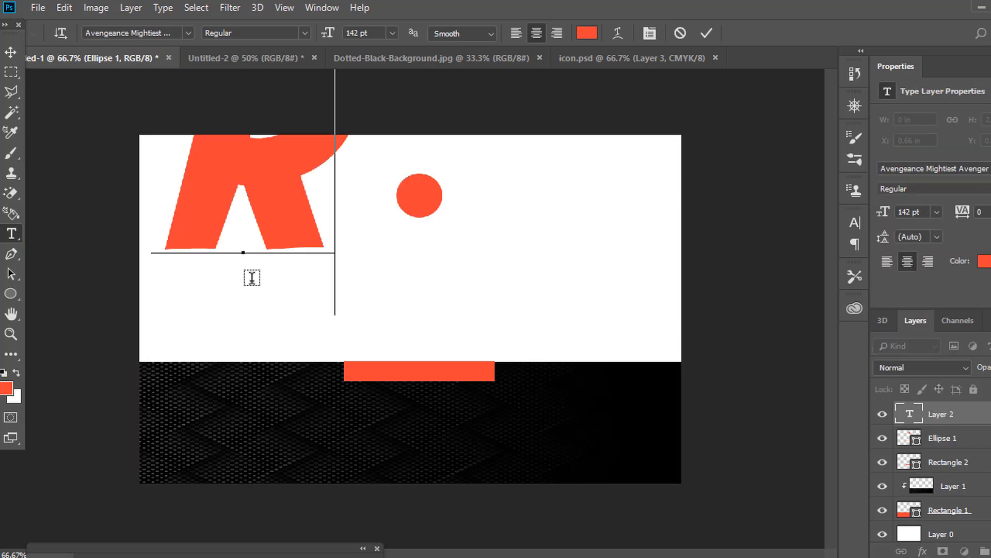
{"action": "left_click", "coordinate": [10, 52]}
{"action": "left_click_drag", "start_coordinate": [257, 184], "coordinate": [292, 250]}
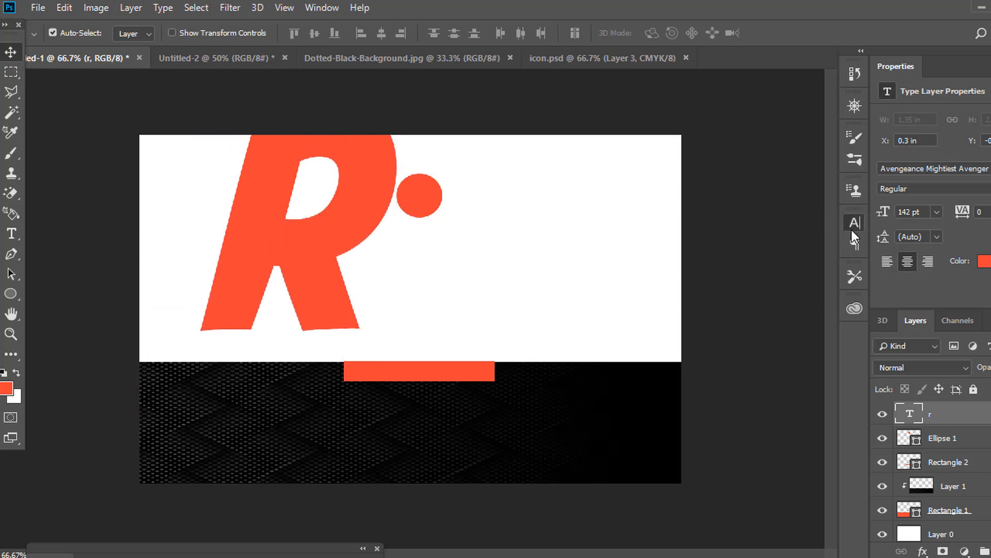
{"action": "left_click", "coordinate": [853, 225]}
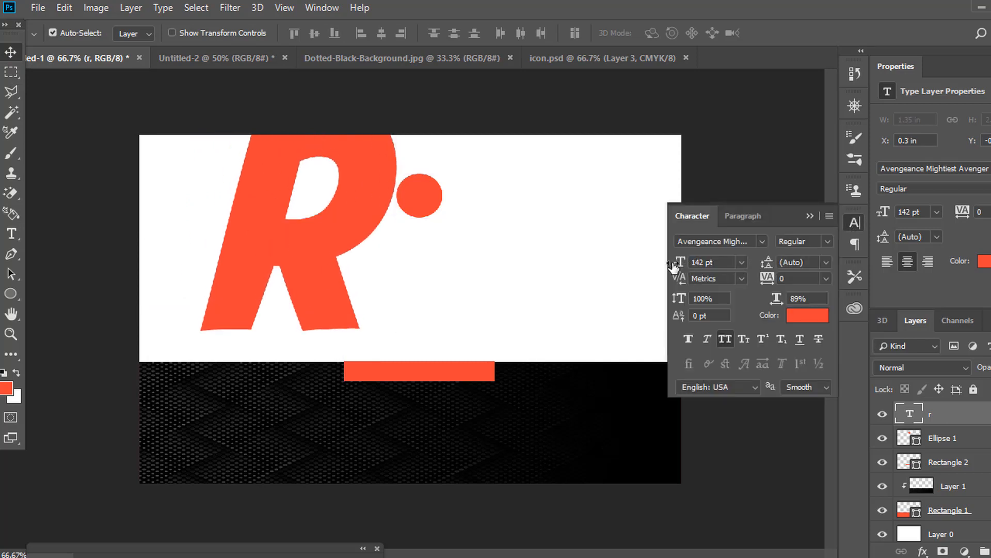
{"action": "left_click_drag", "start_coordinate": [675, 261], "coordinate": [443, 283]}
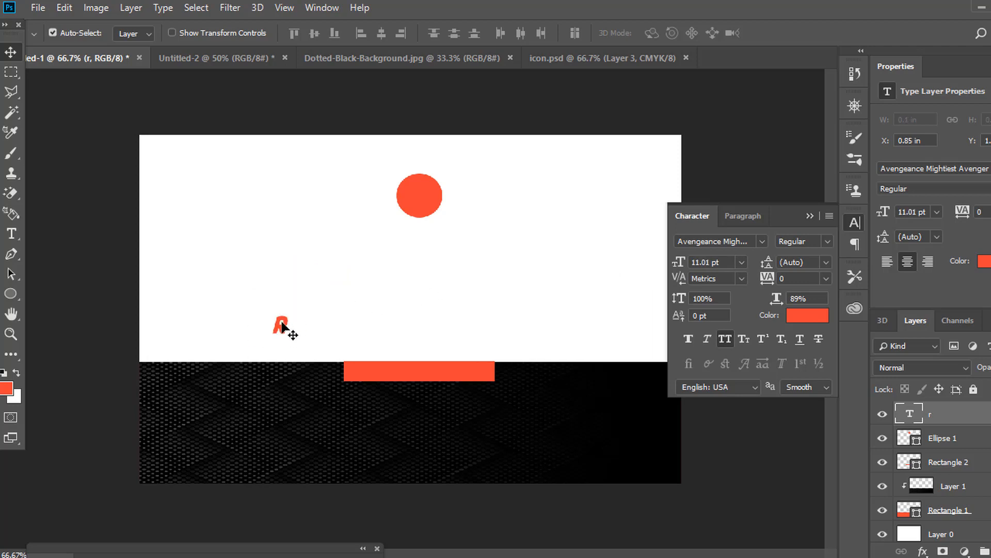
Colour the R near-white #fdf7f7 and centre it inside the red circle.
{"action": "left_click", "coordinate": [800, 316]}
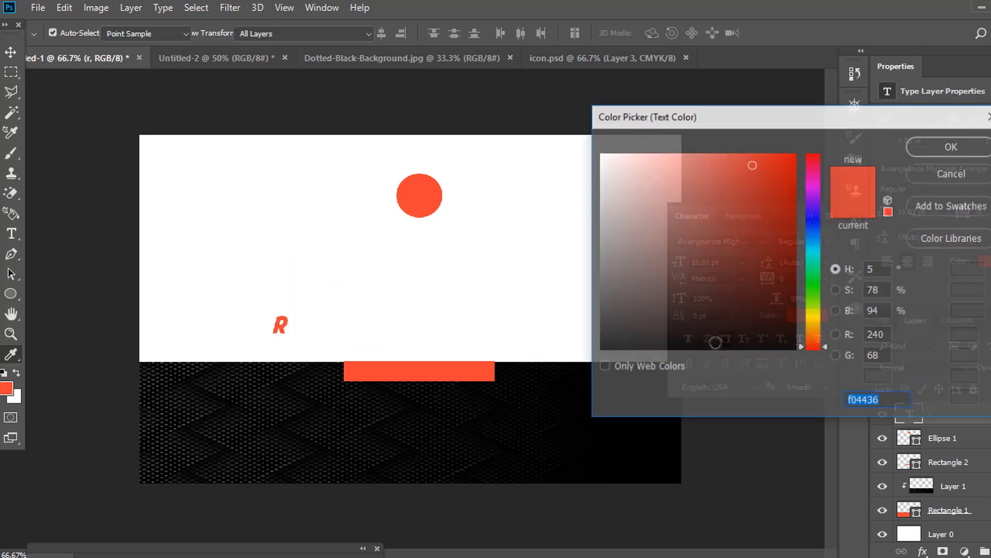
{"action": "left_click", "coordinate": [711, 345]}
{"action": "left_click", "coordinate": [941, 146]}
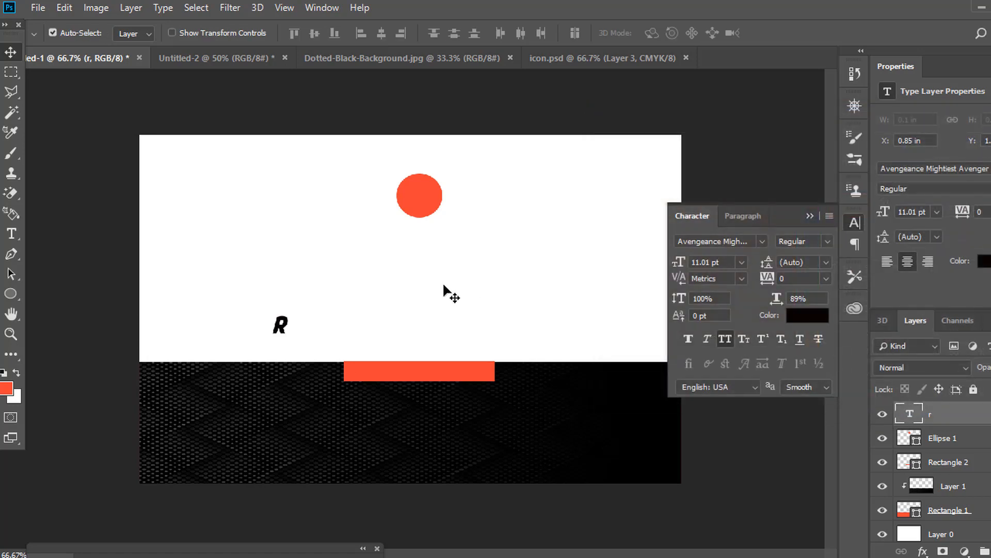
{"action": "left_click_drag", "start_coordinate": [281, 328], "coordinate": [424, 195]}
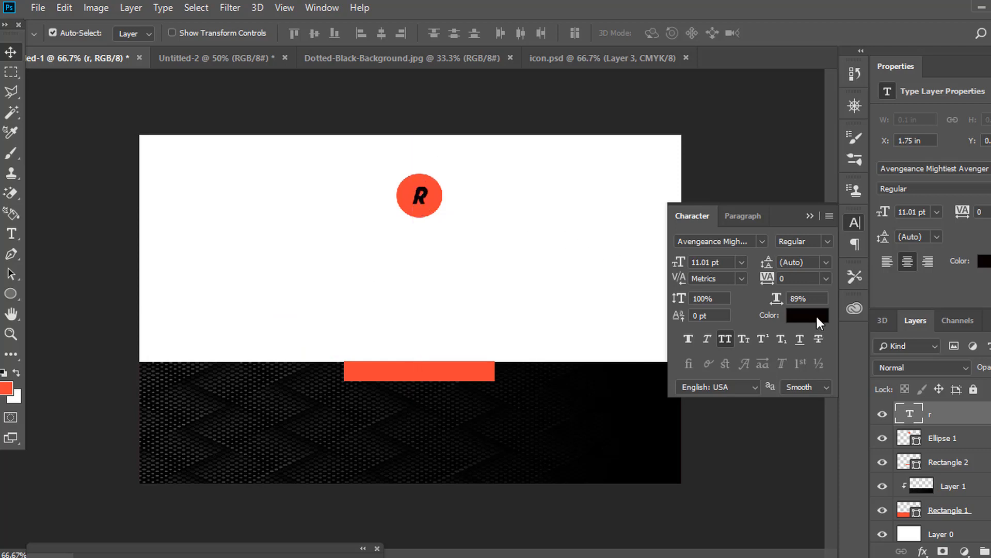
{"action": "left_click", "coordinate": [816, 314]}
{"action": "left_click", "coordinate": [603, 155]}
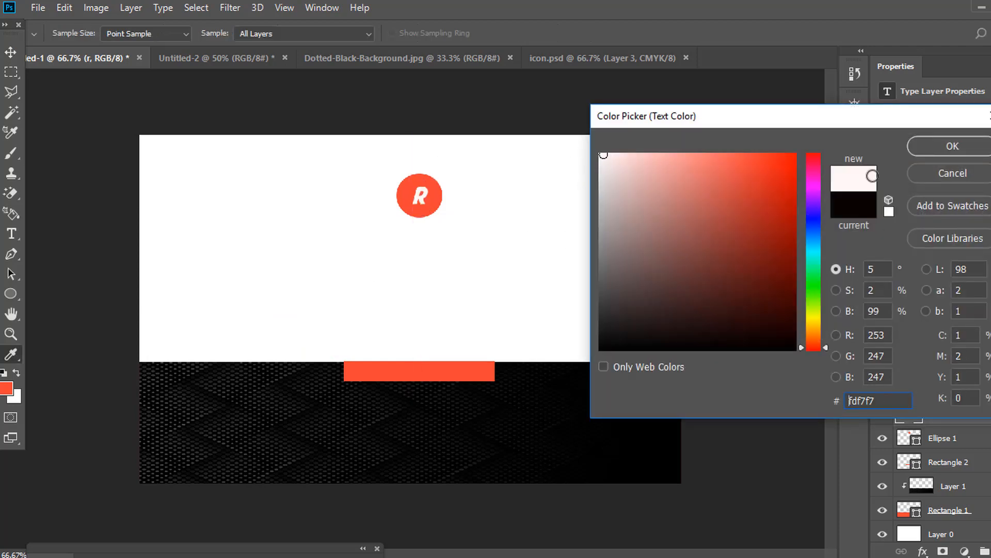
{"action": "left_click", "coordinate": [984, 150]}
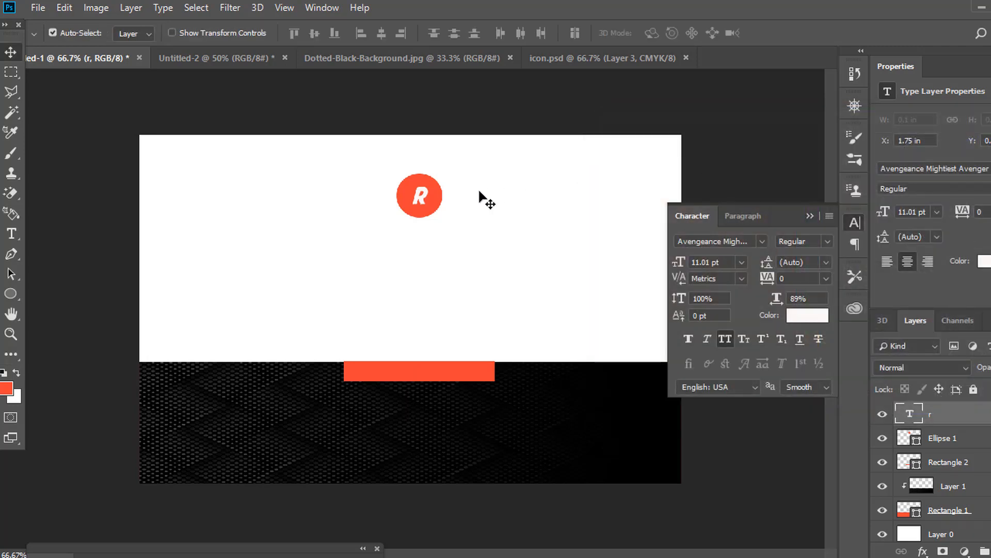
{"action": "key", "text": "Left"}
Type the company word below the logo and colour it black #0a0605.
{"action": "left_click", "coordinate": [11, 235]}
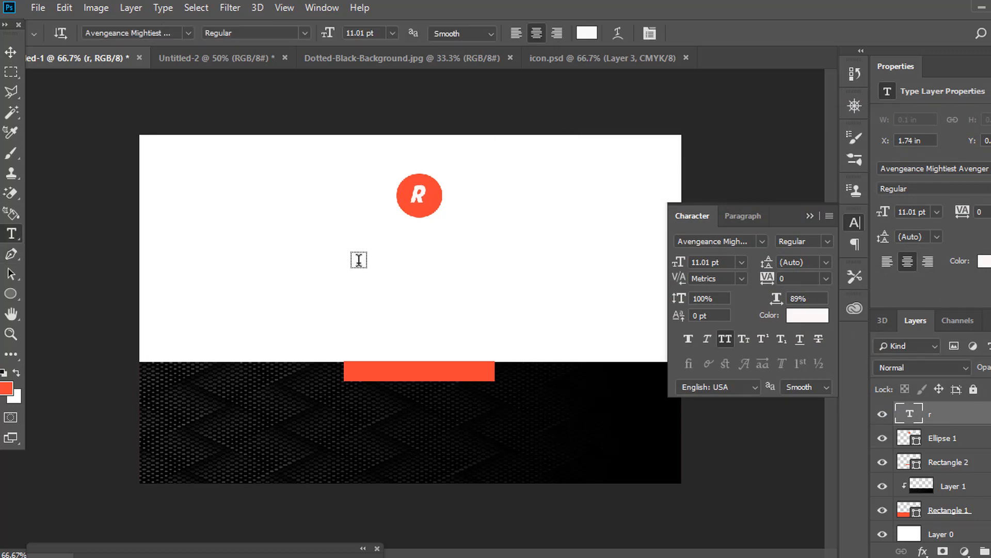
{"action": "left_click", "coordinate": [370, 274]}
{"action": "type", "text": "A"}
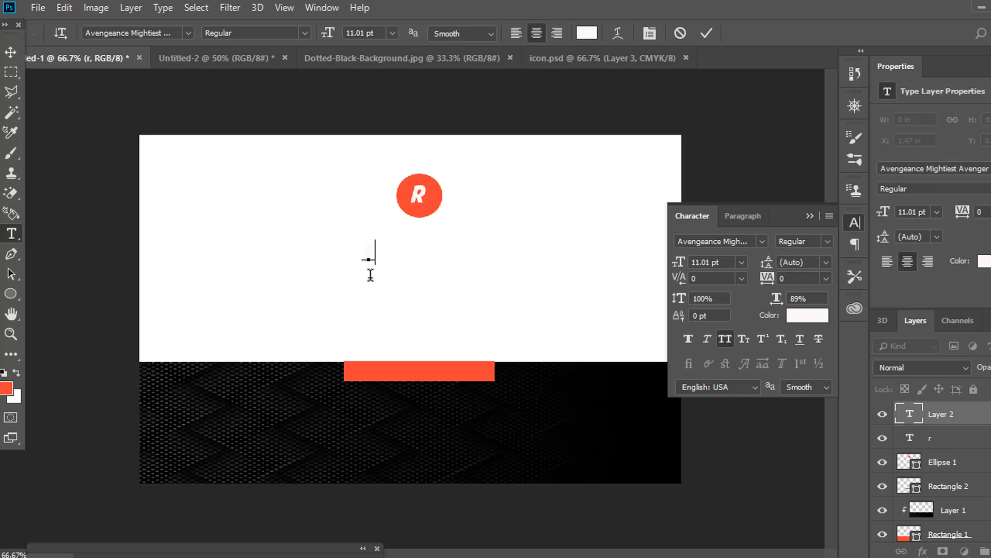
{"action": "type", "text": "COURSE"}
{"action": "left_click_drag", "start_coordinate": [416, 252], "coordinate": [281, 260]}
{"action": "left_click", "coordinate": [10, 51]}
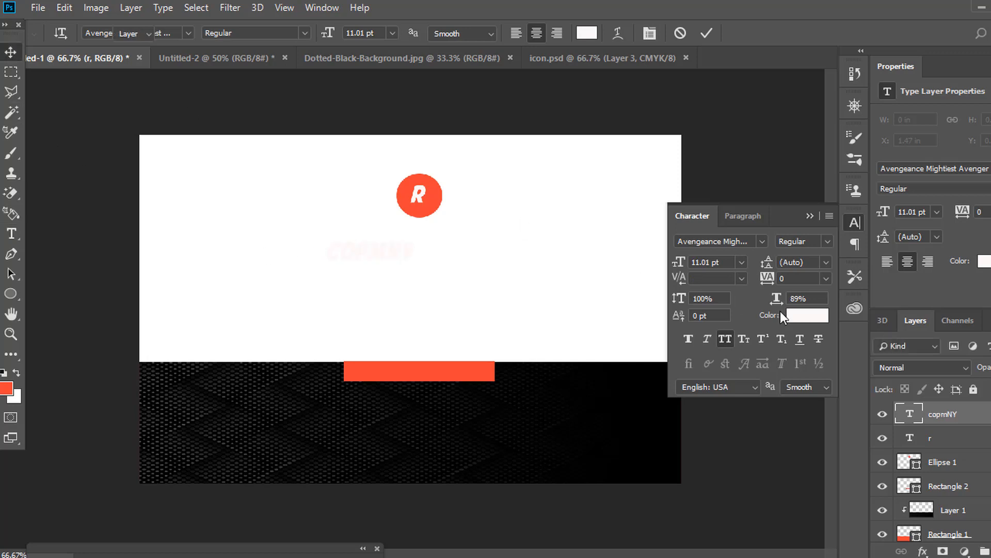
{"action": "left_click", "coordinate": [805, 315]}
{"action": "left_click", "coordinate": [690, 342]}
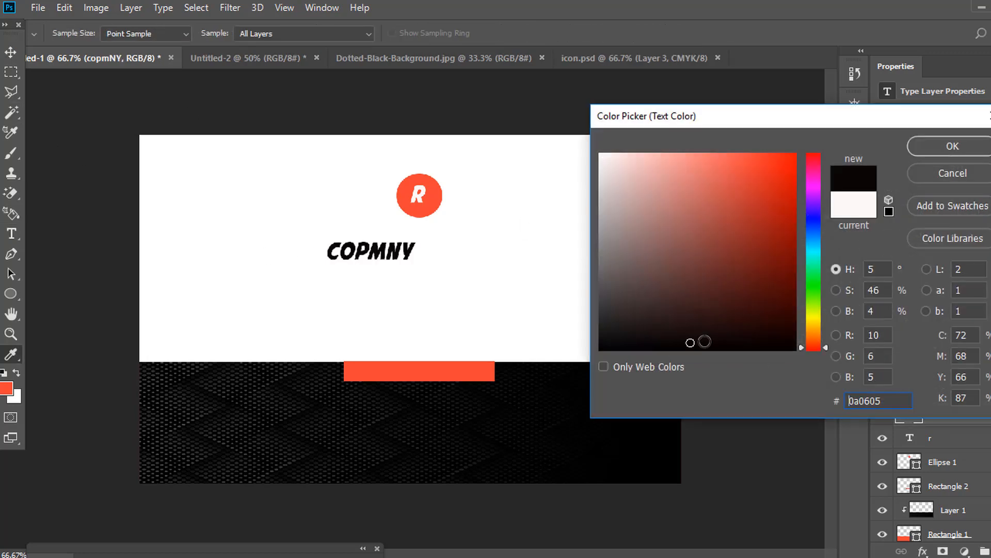
{"action": "left_click", "coordinate": [933, 146]}
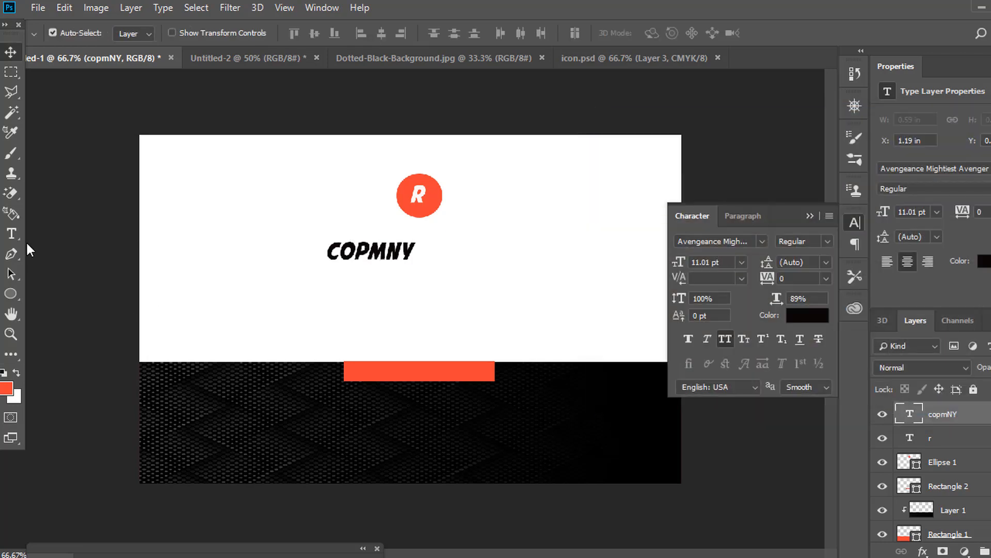
Correct the spelling to COMPANY and centre it just below the R logo.
{"action": "left_click", "coordinate": [11, 233]}
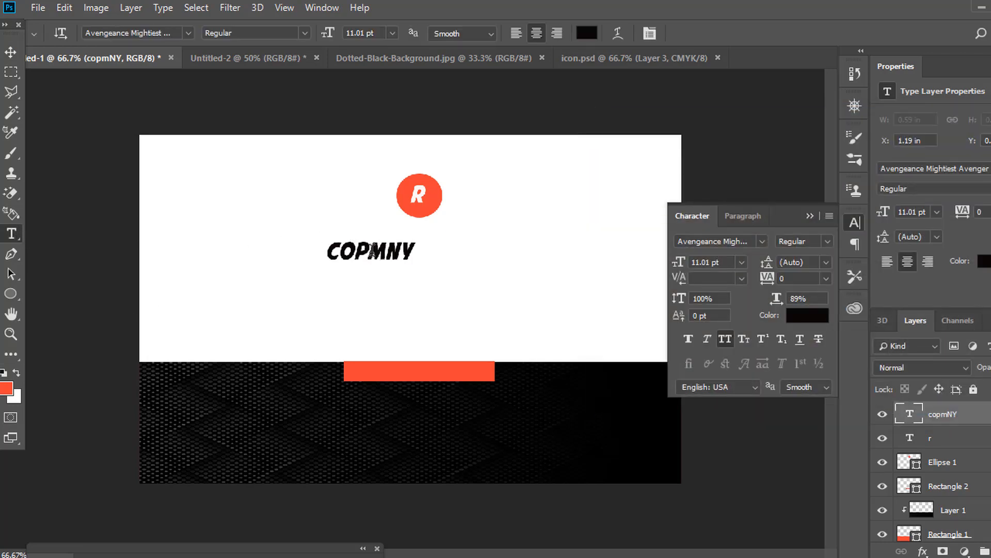
{"action": "left_click", "coordinate": [372, 251]}
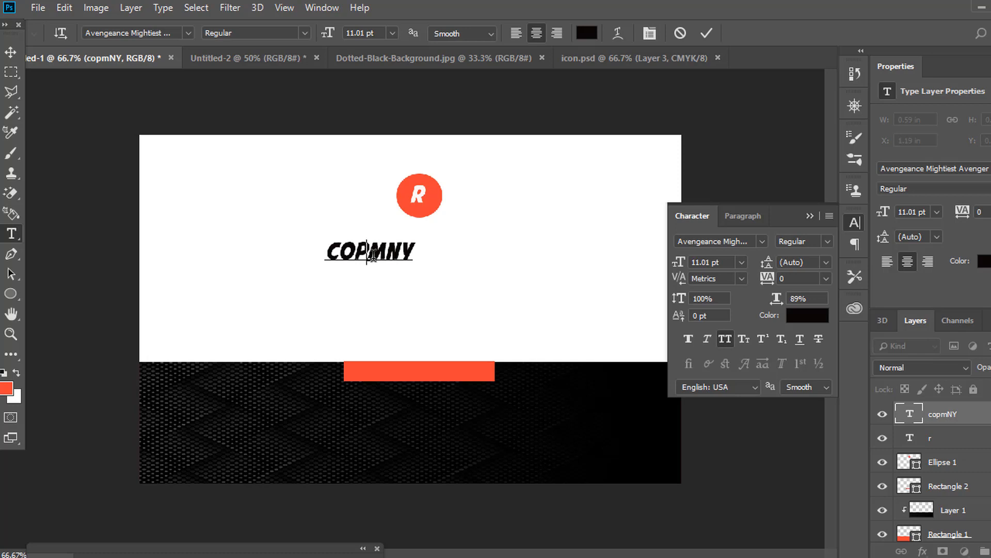
{"action": "key", "text": "BackSpace"}
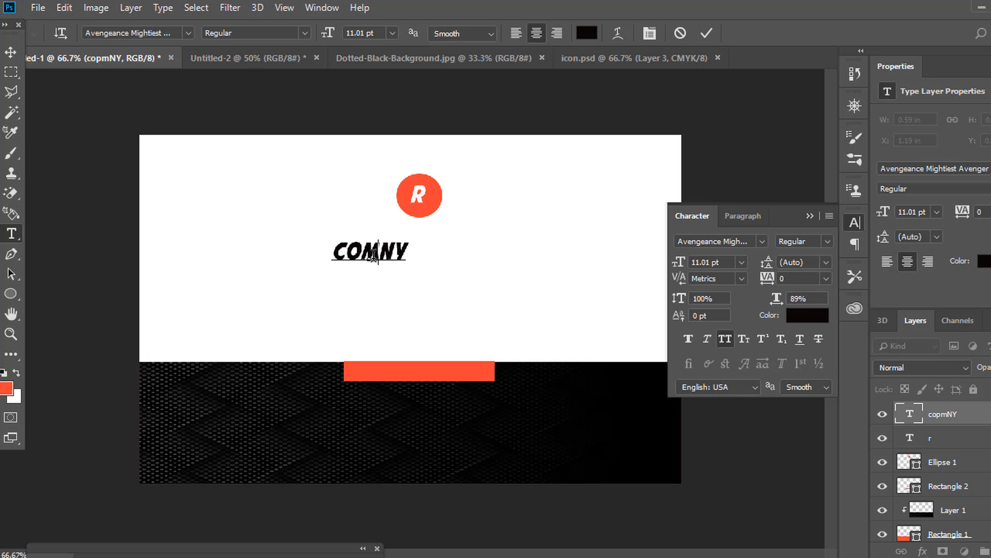
{"action": "type", "text": "PA"}
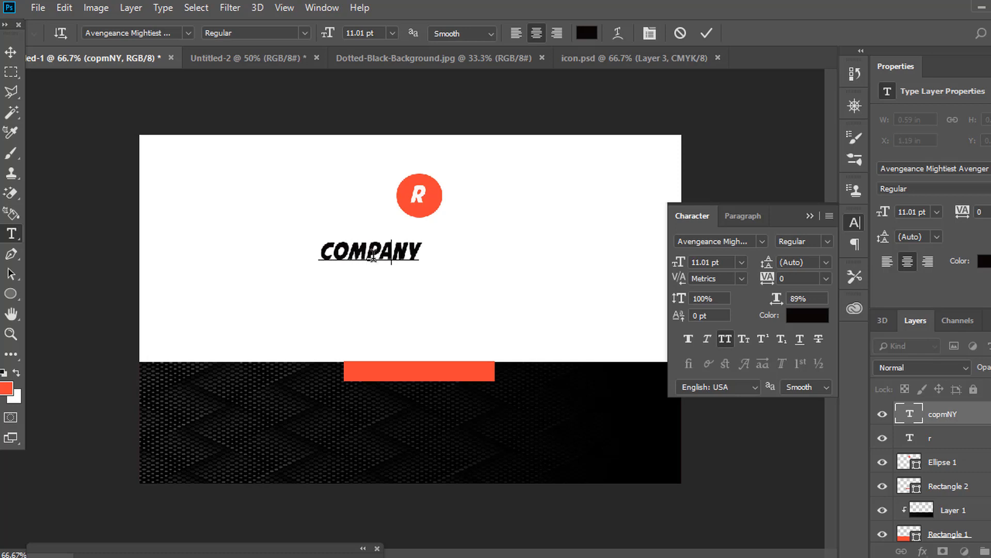
{"action": "left_click", "coordinate": [10, 52]}
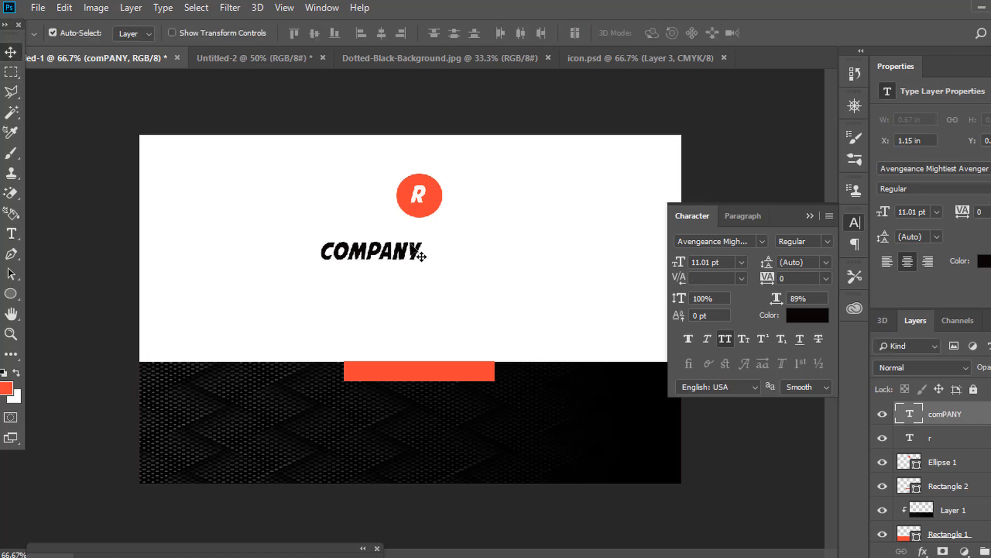
{"action": "left_click_drag", "start_coordinate": [400, 255], "coordinate": [449, 236]}
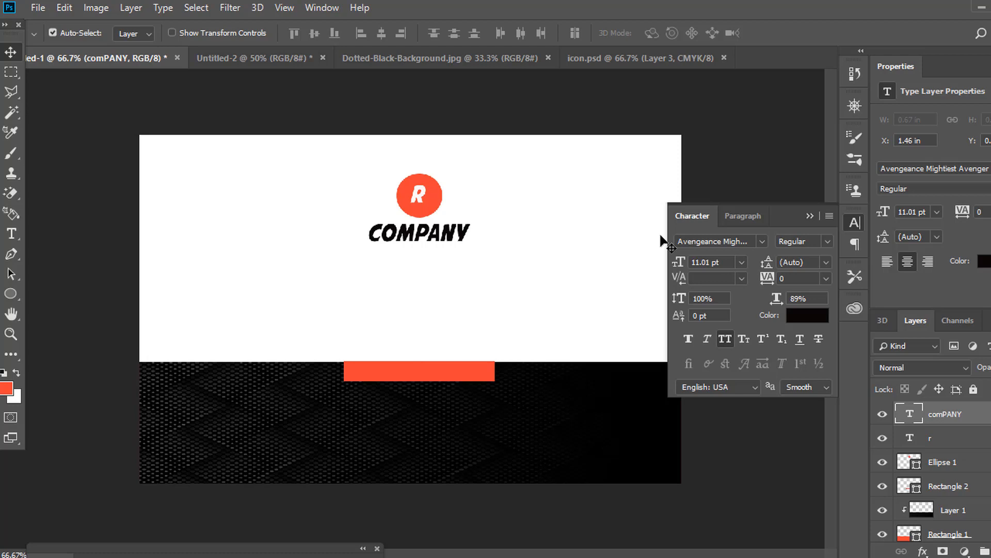
{"action": "left_click", "coordinate": [700, 241]}
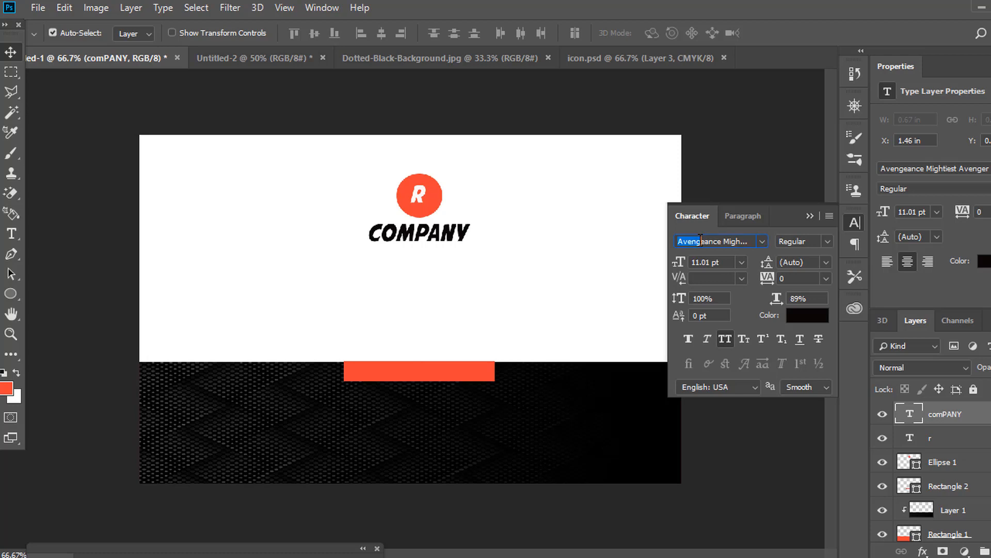
Set COMPANY and the R letter in Gotham Bold.
{"action": "left_click", "coordinate": [762, 243]}
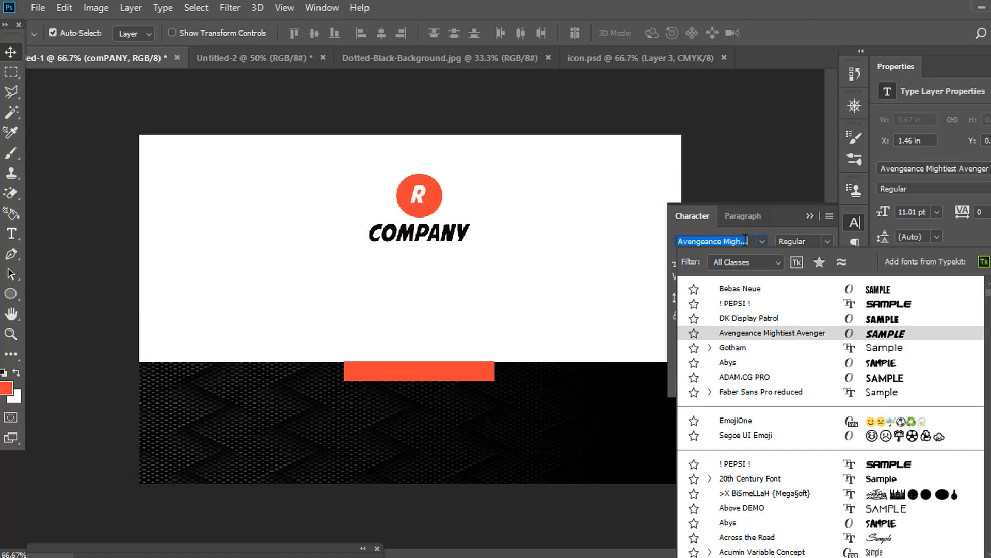
{"action": "left_click", "coordinate": [742, 346]}
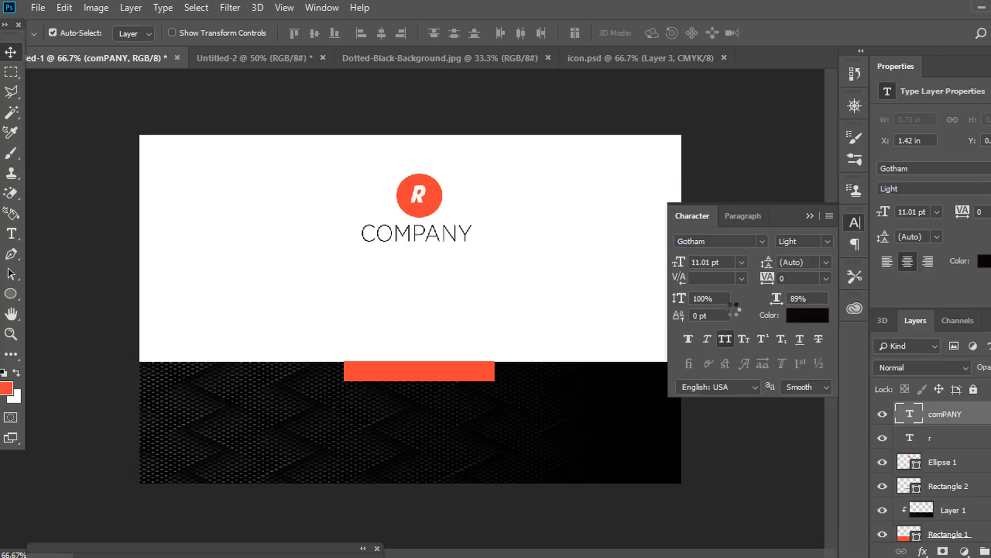
{"action": "left_click", "coordinate": [828, 240]}
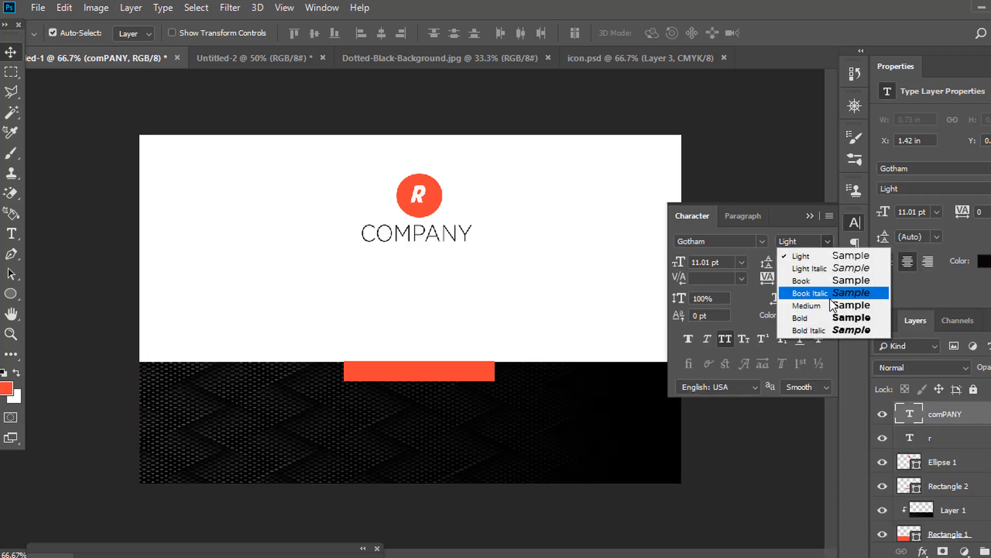
{"action": "left_click", "coordinate": [833, 318]}
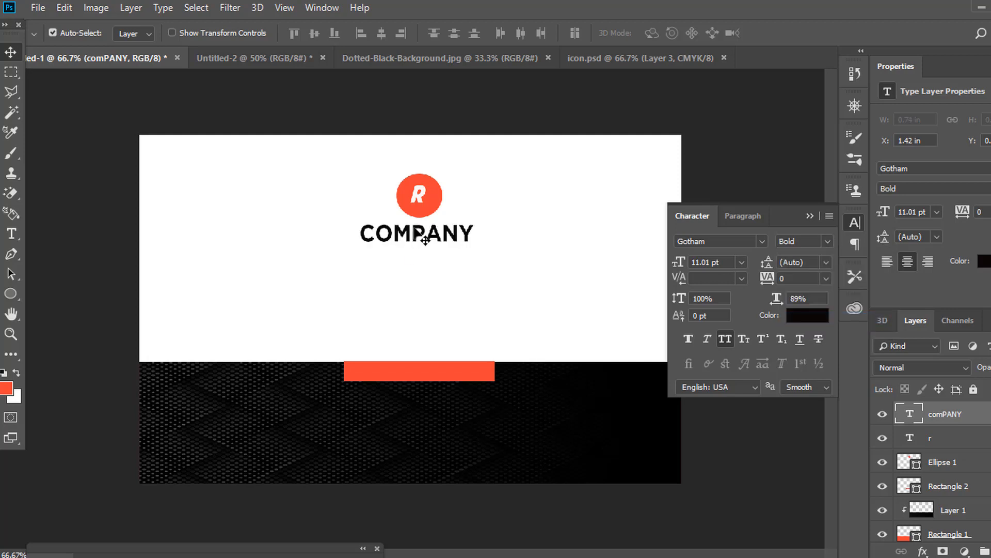
{"action": "key", "text": "ctrl+alt+z"}
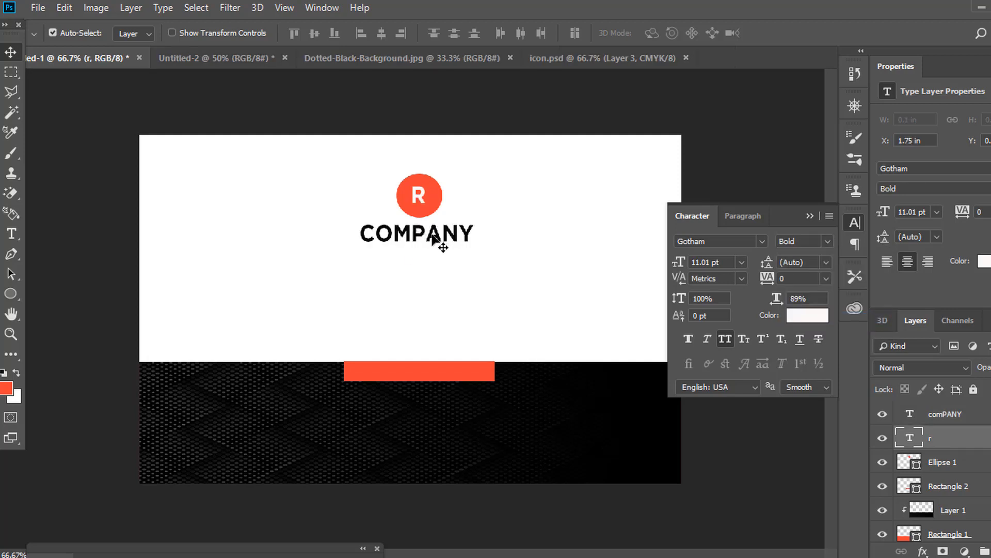
Reduce COMPANY to 9 pt and nudge it right to recentre it.
{"action": "left_click", "coordinate": [432, 237]}
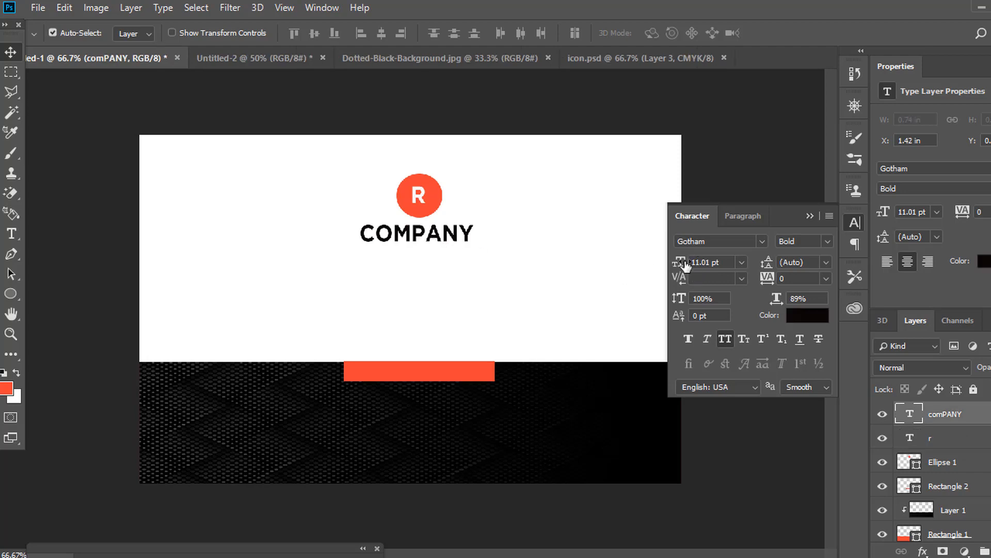
{"action": "left_click", "coordinate": [722, 266]}
{"action": "type", "text": "9"}
{"action": "key", "text": "Return"}
{"action": "key", "text": "Right"}
{"action": "key", "text": "Right"}
{"action": "key", "text": "Right"}
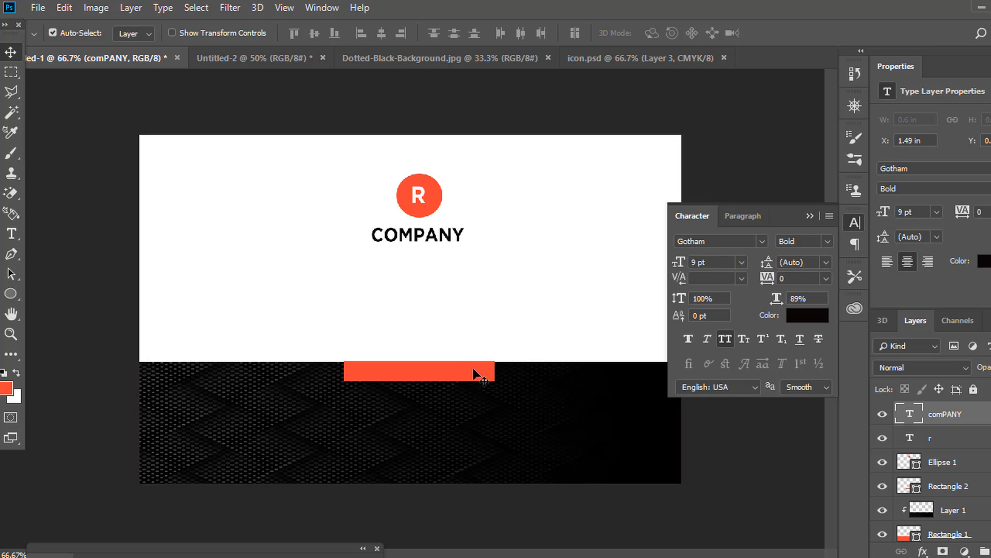
{"action": "key", "text": "t"}
{"action": "left_click", "coordinate": [360, 313]}
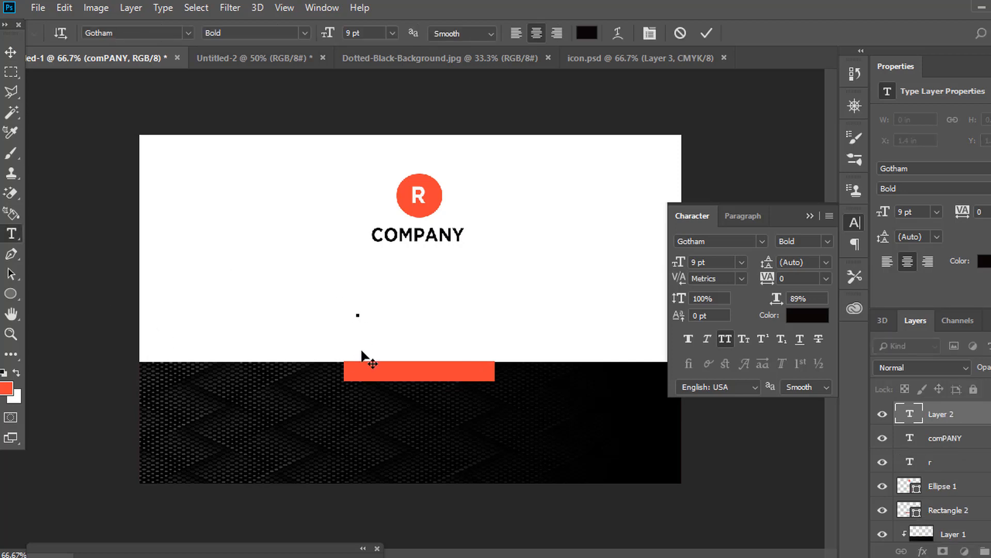
Type the website address below COMPANY and set it to 5 pt.
{"action": "type", "text": "www.aam"}
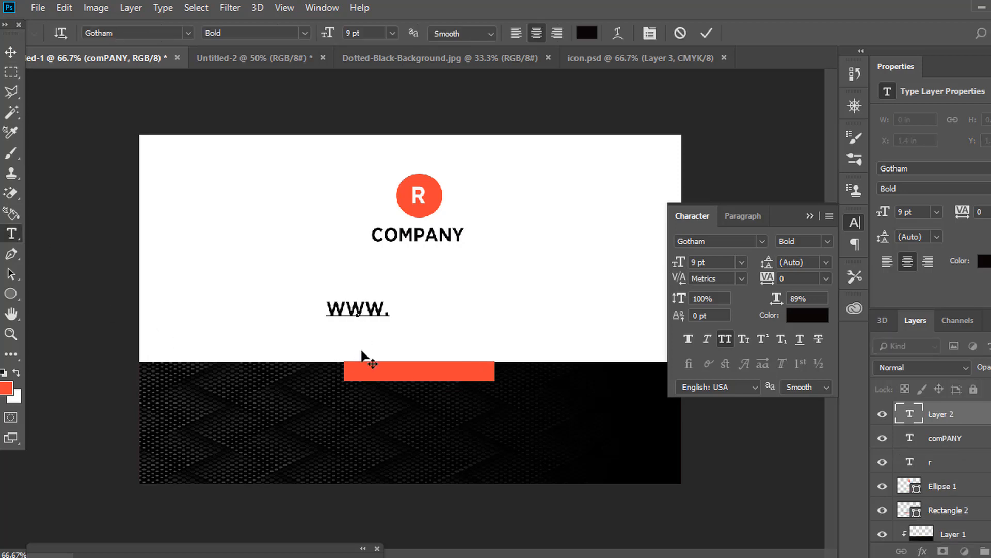
{"action": "type", "text": "irshahz"}
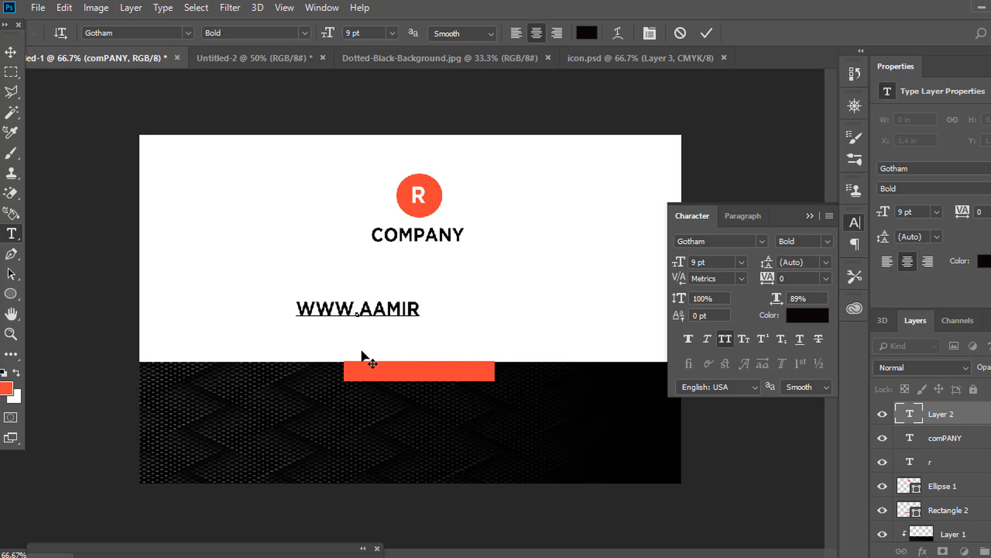
{"action": "type", "text": "ad.com"}
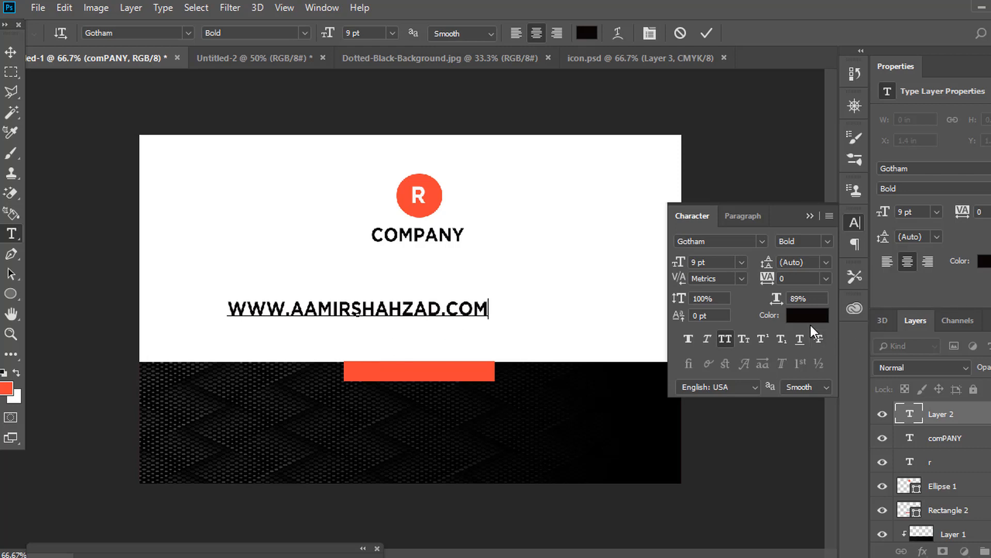
{"action": "left_click_drag", "start_coordinate": [684, 270], "coordinate": [670, 270]}
{"action": "left_click", "coordinate": [10, 52]}
{"action": "left_click", "coordinate": [706, 261]}
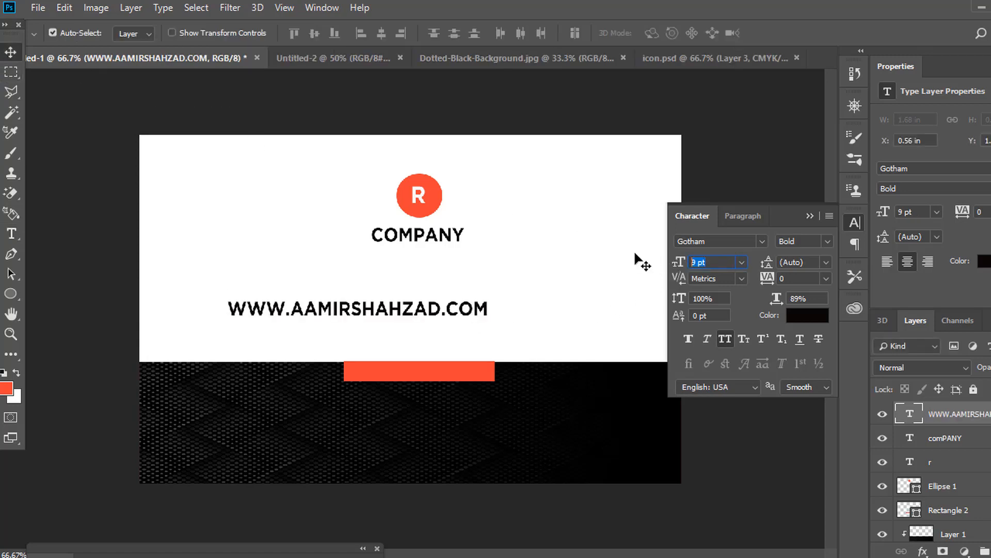
{"action": "type", "text": "5"}
{"action": "key", "text": "Return"}
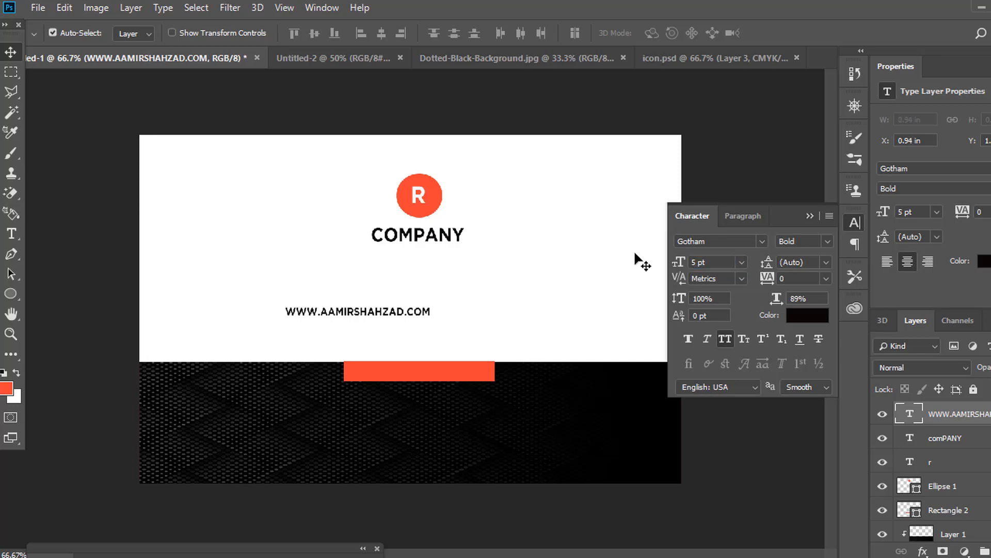
Colour the website address black and move it down onto the red tab.
{"action": "left_click", "coordinate": [804, 321]}
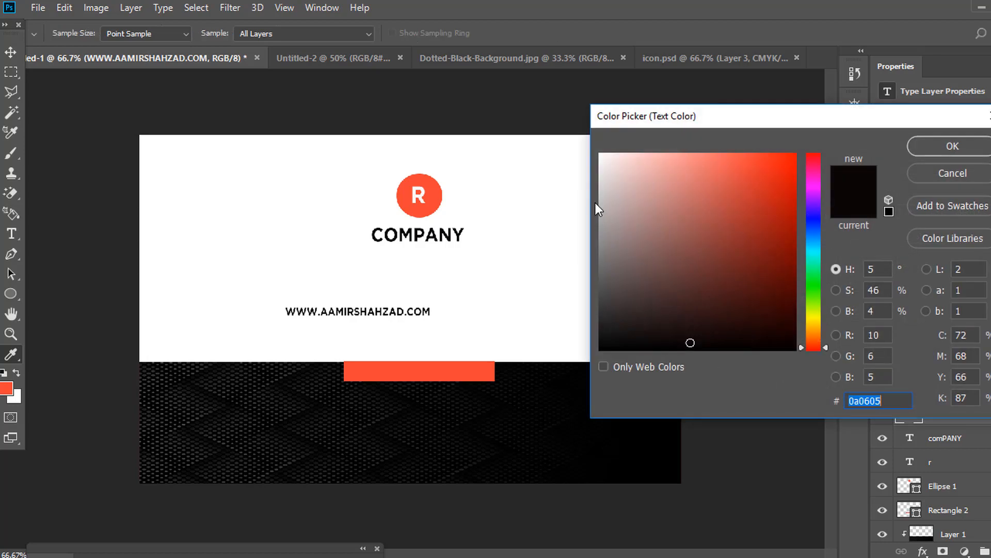
{"action": "left_click", "coordinate": [602, 156]}
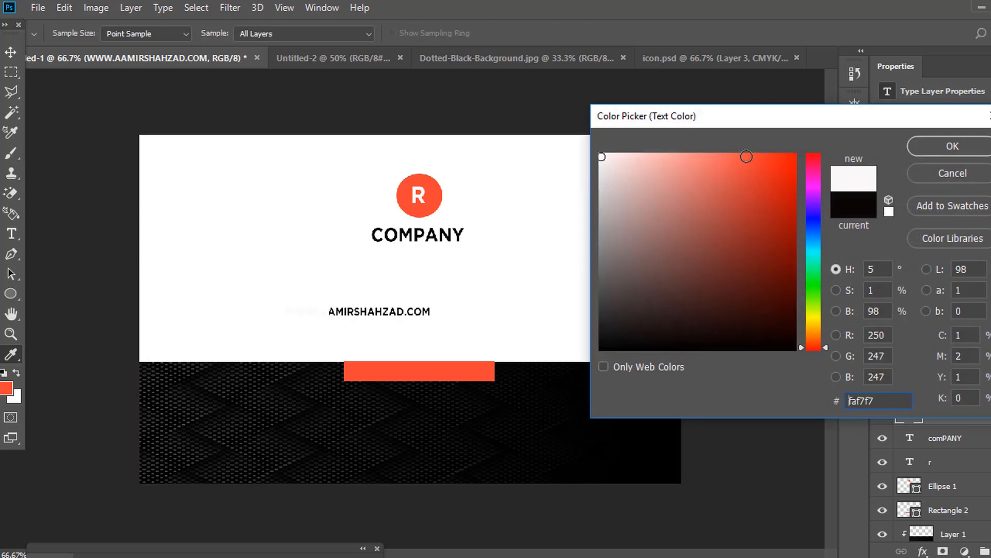
{"action": "left_click", "coordinate": [926, 149]}
{"action": "left_click", "coordinate": [808, 316]}
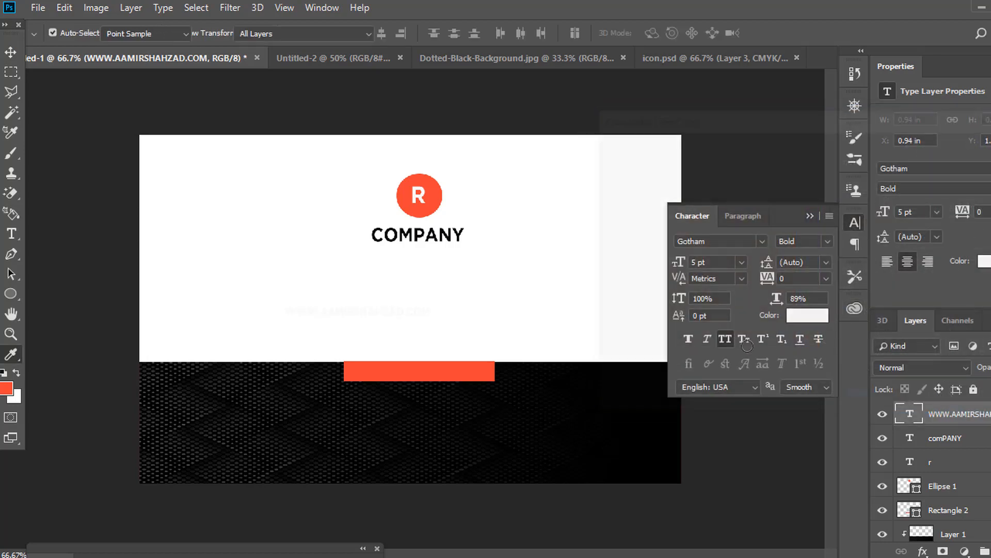
{"action": "left_click", "coordinate": [725, 347]}
{"action": "left_click", "coordinate": [930, 146]}
{"action": "key", "text": "v"}
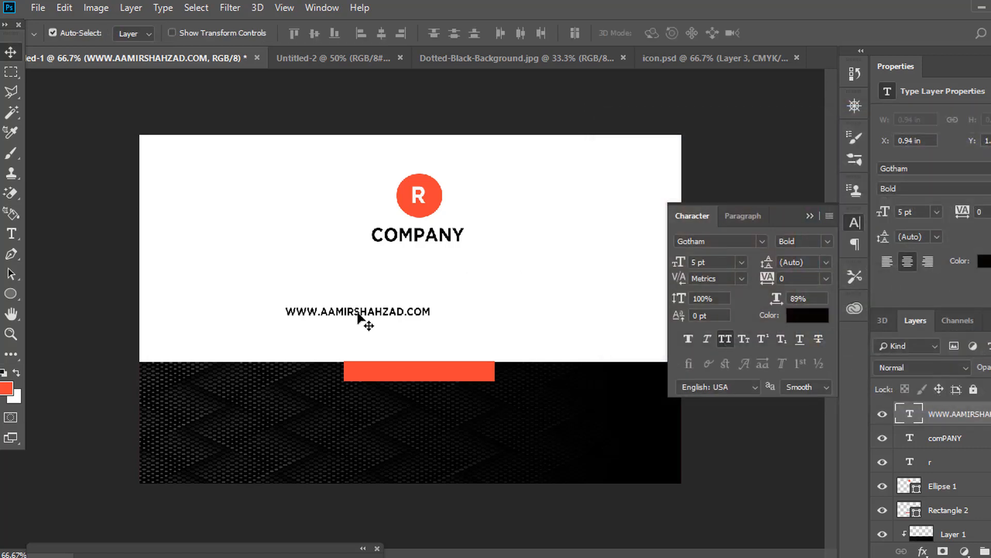
{"action": "left_click_drag", "start_coordinate": [392, 320], "coordinate": [449, 369]}
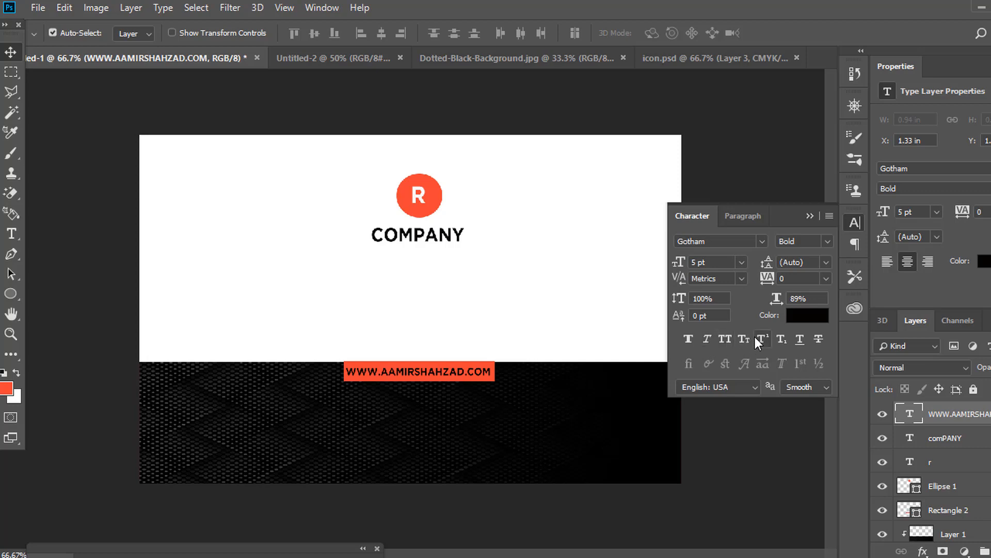
Retype the website address in lowercase with All Caps turned off.
{"action": "left_click", "coordinate": [707, 339]}
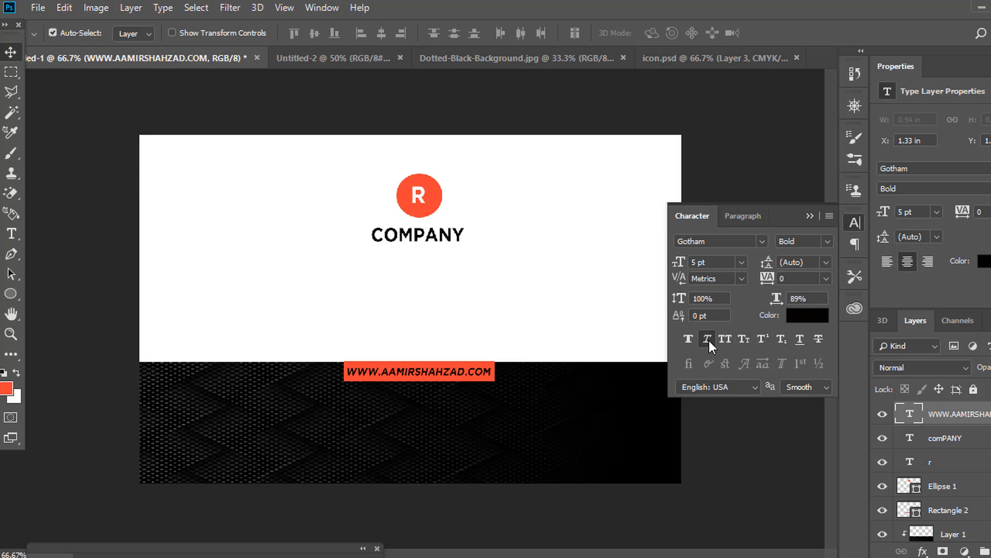
{"action": "left_click", "coordinate": [726, 340]}
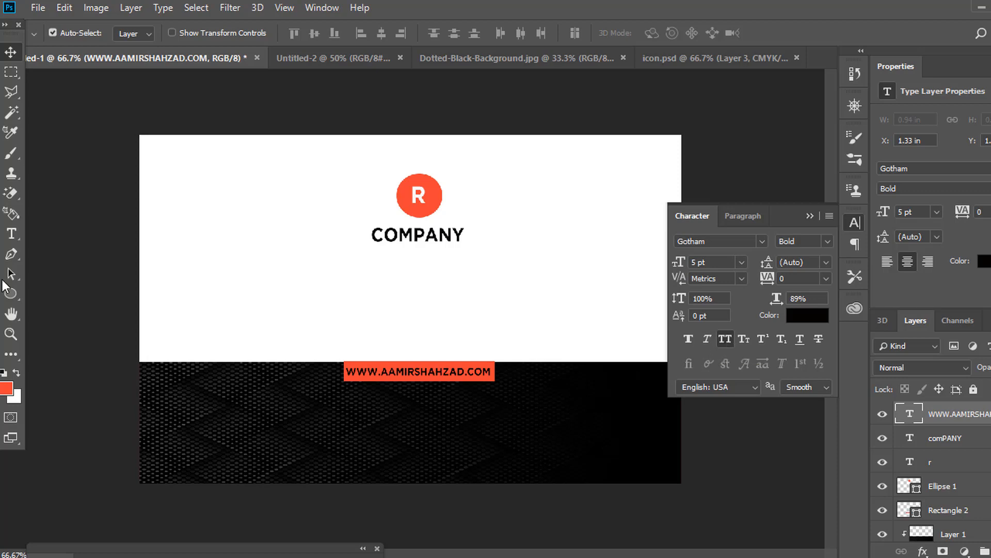
{"action": "left_click", "coordinate": [11, 233]}
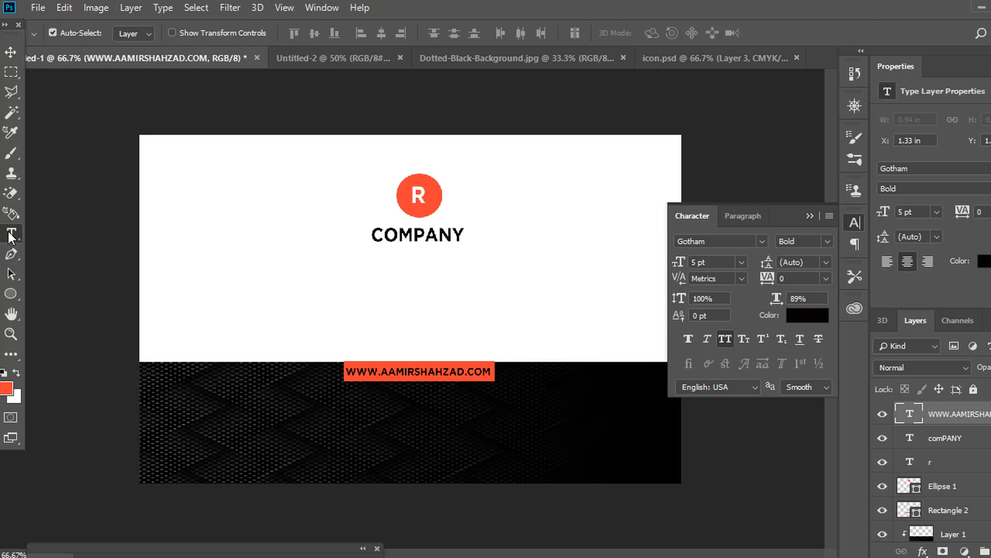
{"action": "left_click", "coordinate": [462, 373]}
{"action": "left_click_drag", "start_coordinate": [490, 371], "coordinate": [312, 356]}
{"action": "type", "text": "www."}
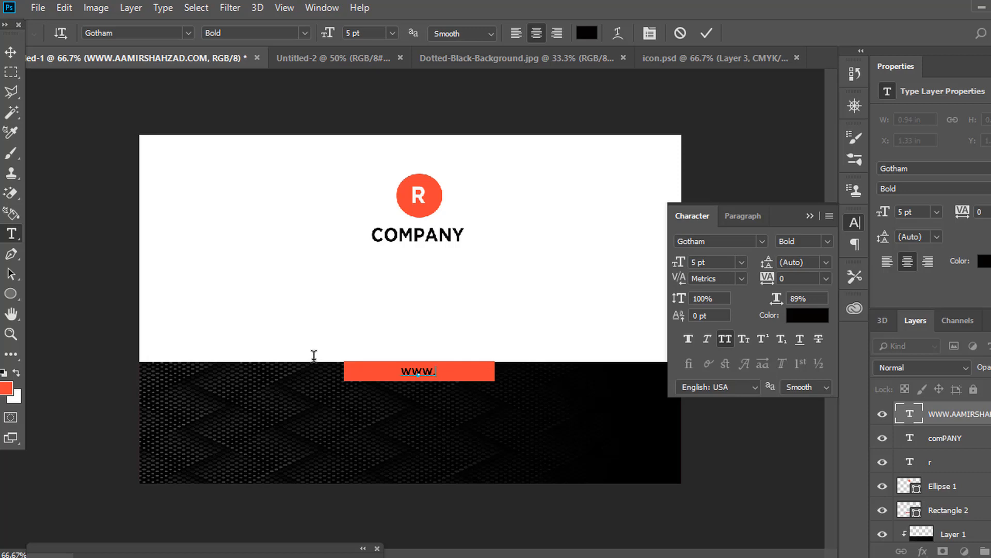
{"action": "key", "text": "BackSpace"}
{"action": "key", "text": "BackSpace"}
{"action": "key", "text": "BackSpace"}
{"action": "left_click", "coordinate": [725, 342]}
{"action": "type", "text": "www.aami"}
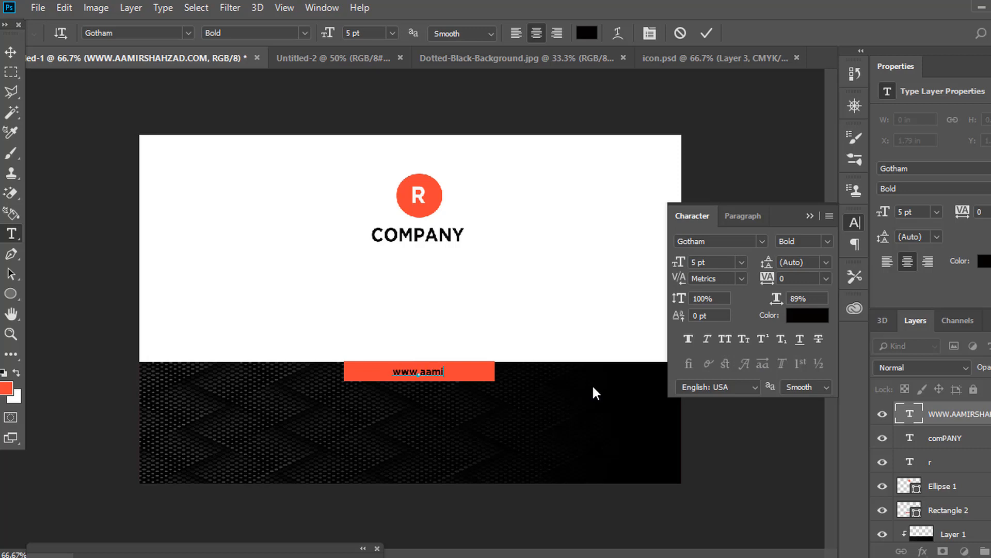
{"action": "type", "text": "rshahzad"}
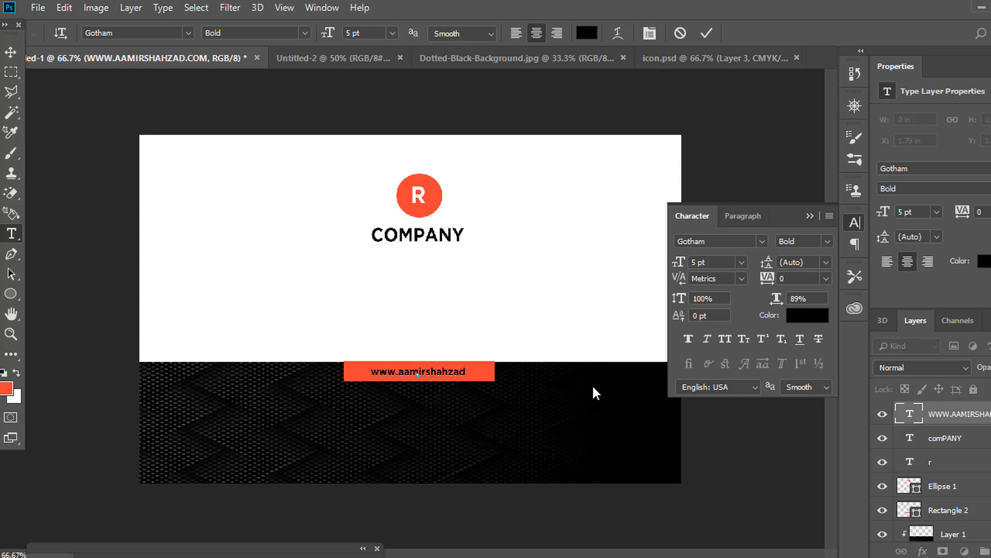
{"action": "type", "text": ".com"}
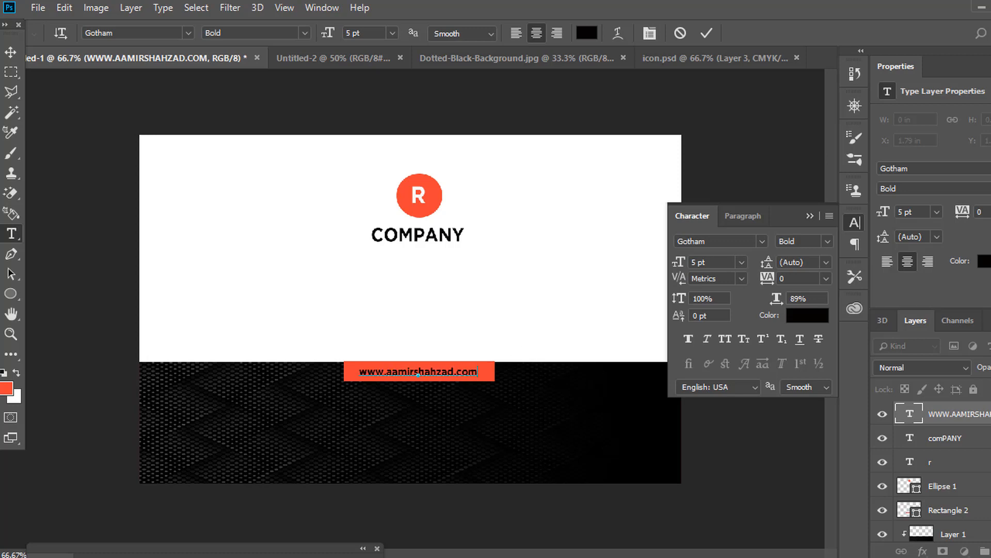
{"action": "left_click", "coordinate": [10, 52]}
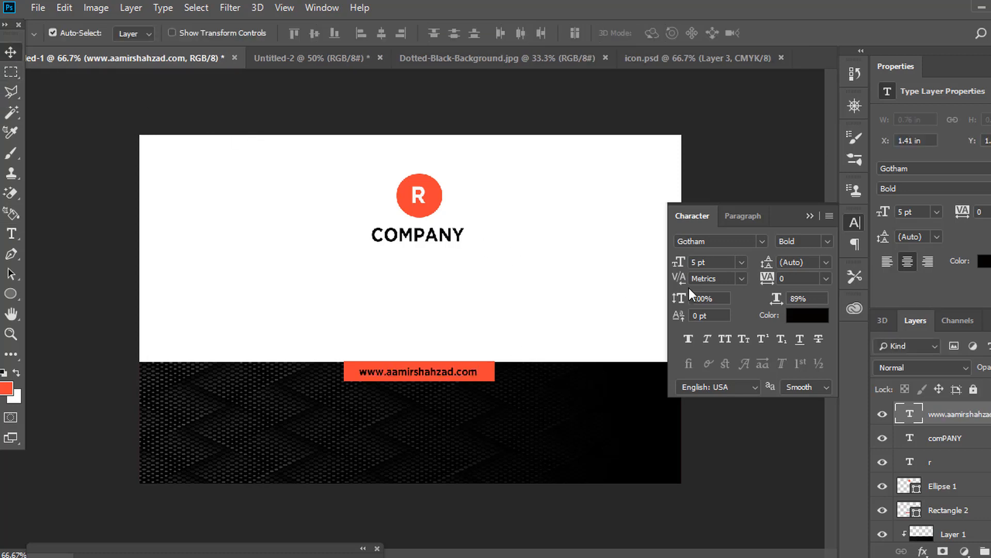
Make the website address near-white Gotham Medium.
{"action": "left_click", "coordinate": [815, 314]}
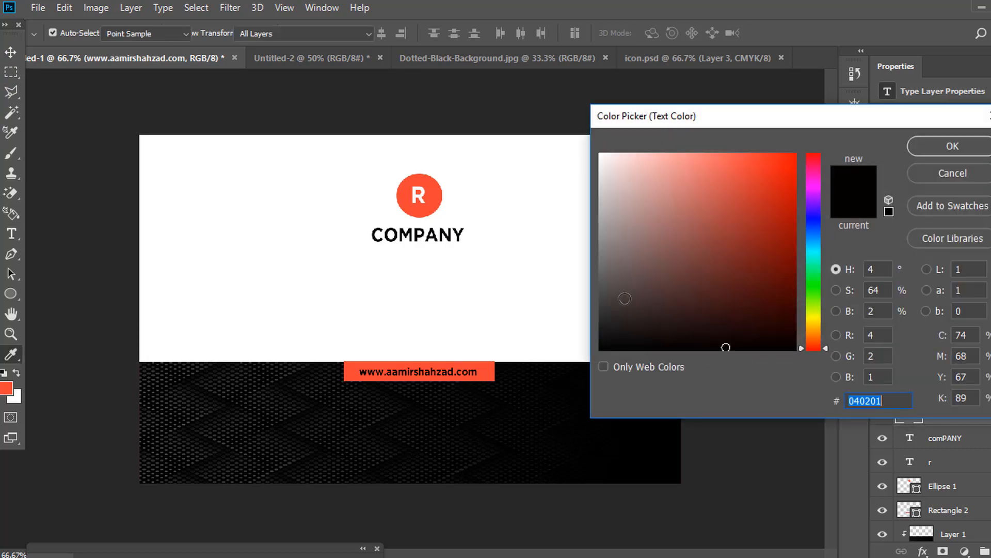
{"action": "left_click", "coordinate": [601, 157]}
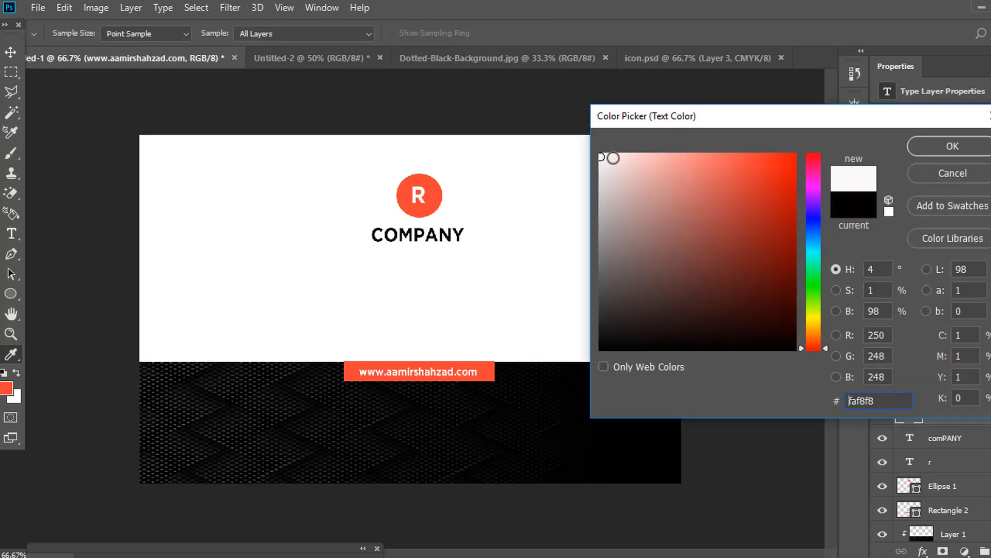
{"action": "left_click", "coordinate": [940, 150]}
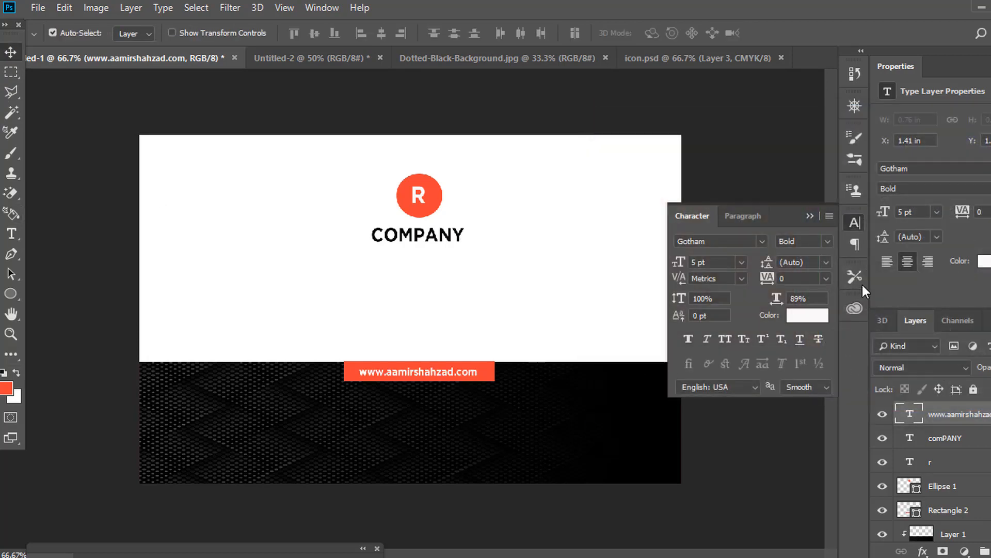
{"action": "left_click", "coordinate": [830, 240]}
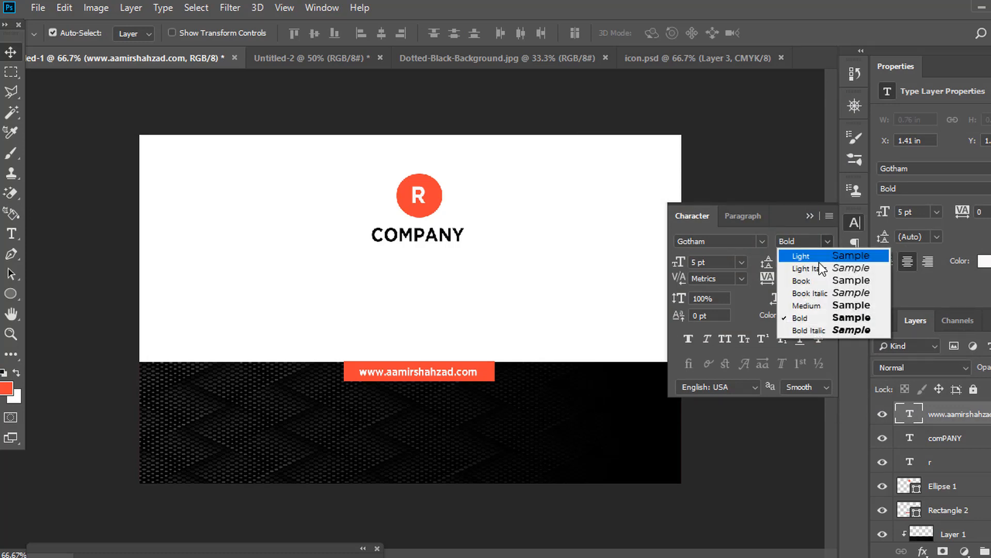
{"action": "left_click", "coordinate": [818, 306]}
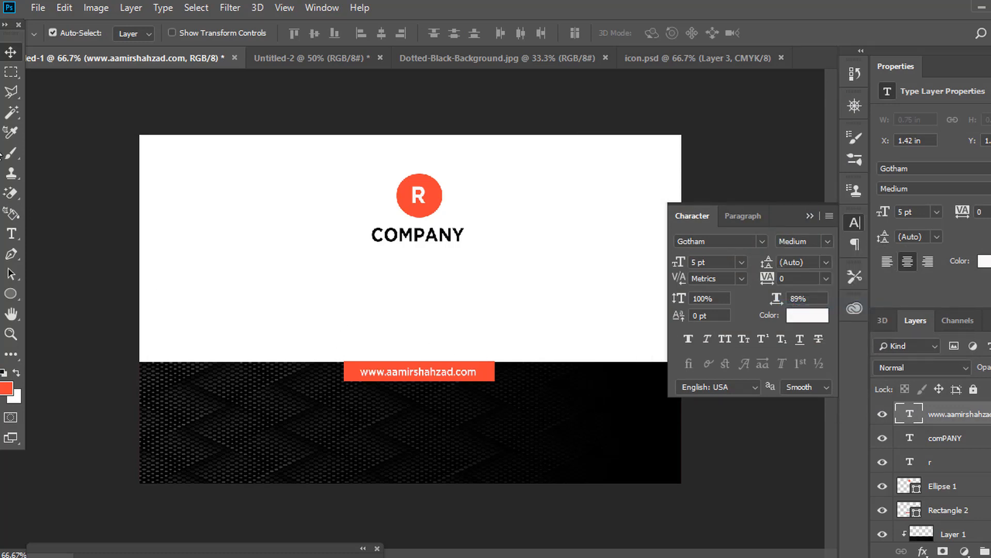
{"action": "left_click", "coordinate": [11, 233]}
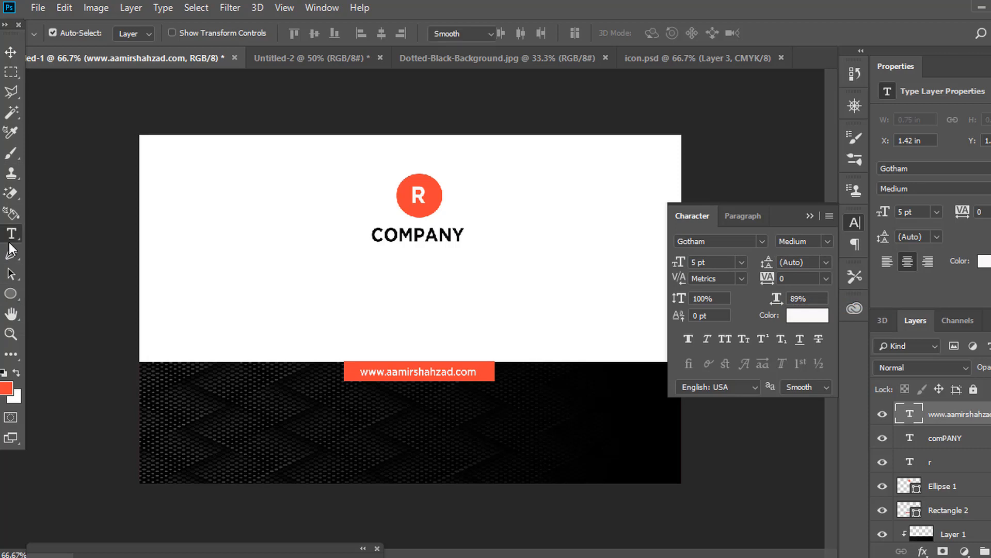
{"action": "left_click", "coordinate": [340, 443]}
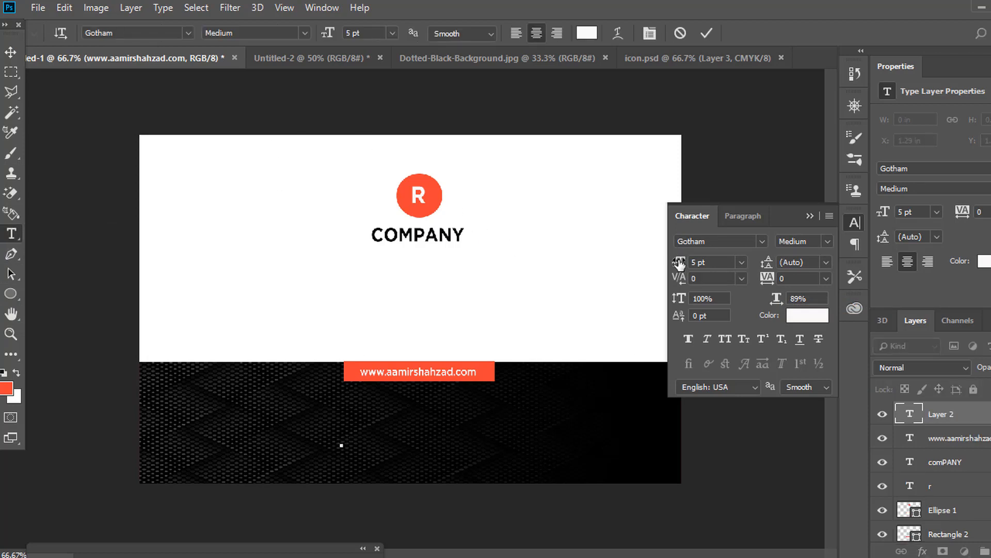
Type the tagline 'the best design solution' on the dark half of the card.
{"action": "left_click_drag", "start_coordinate": [678, 263], "coordinate": [659, 296]}
{"action": "type", "text": "the"}
{"action": "key", "text": "shift+Left"}
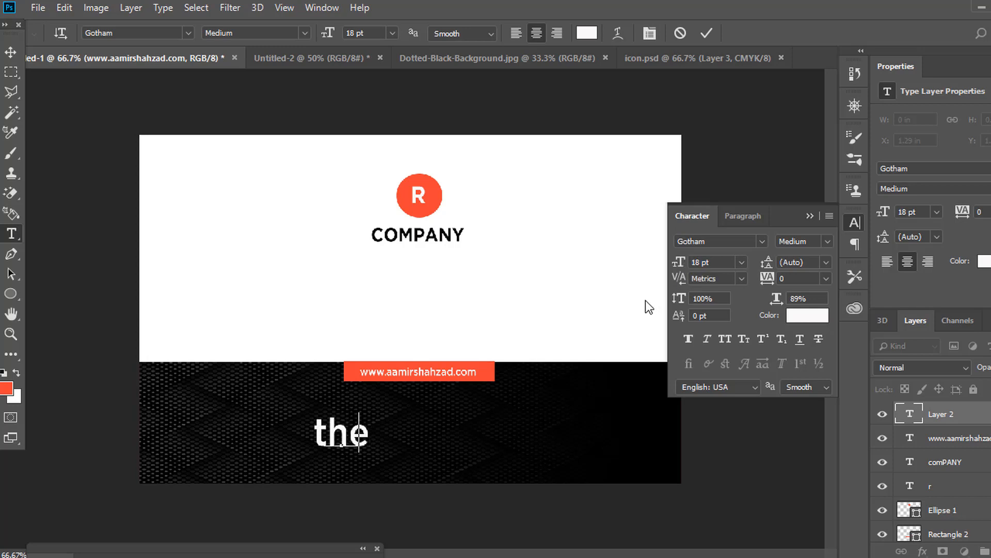
{"action": "key", "text": "BackSpace"}
{"action": "type", "text": "e best "}
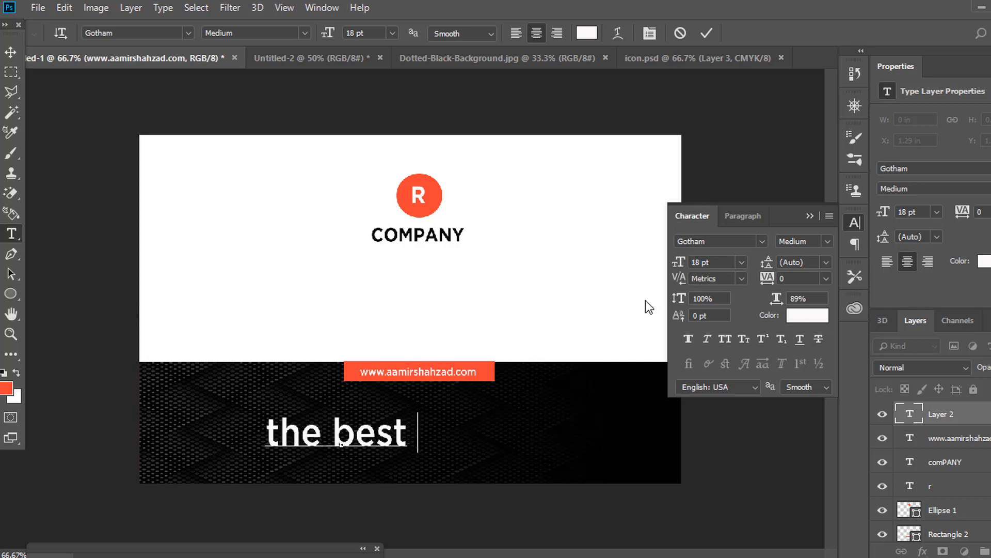
{"action": "type", "text": "design s"}
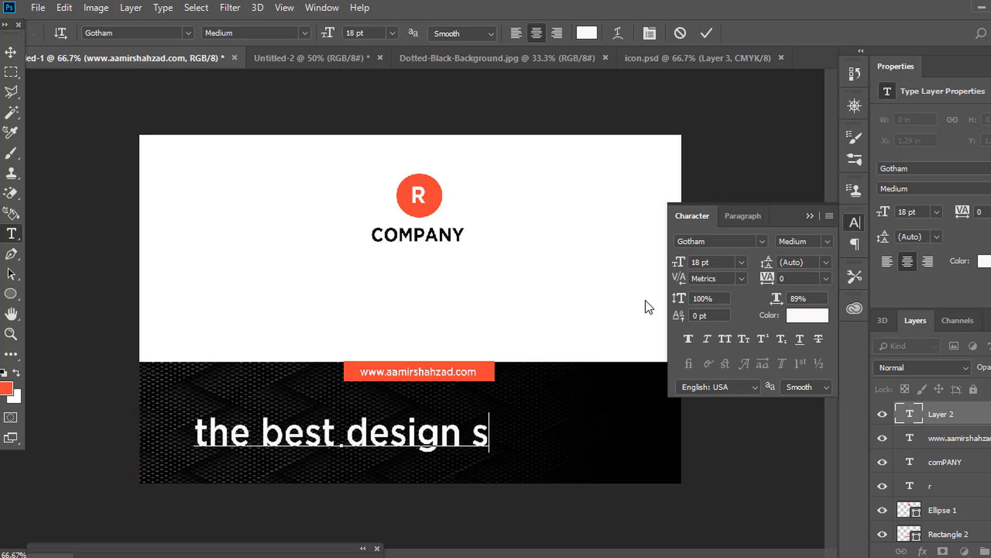
{"action": "type", "text": "olution"}
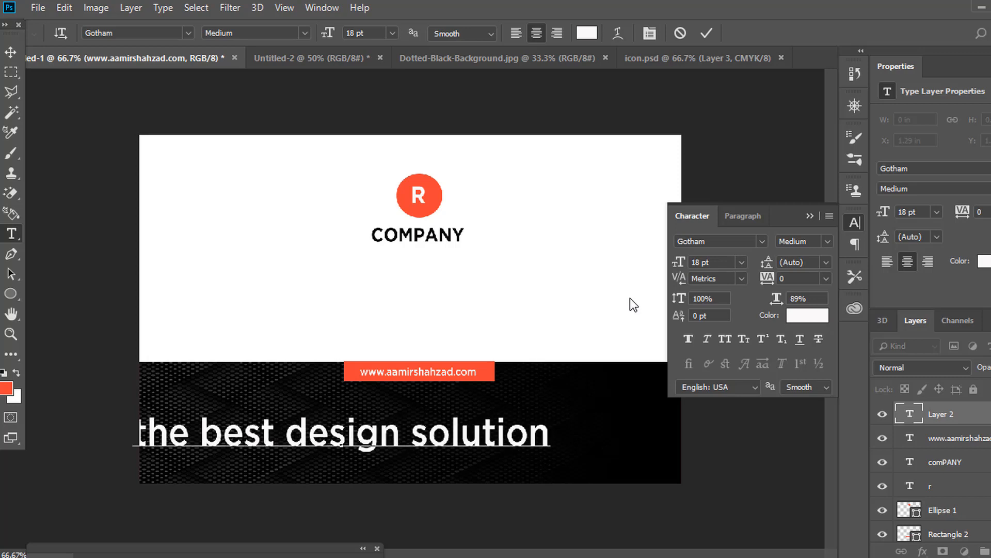
{"action": "left_click", "coordinate": [10, 51]}
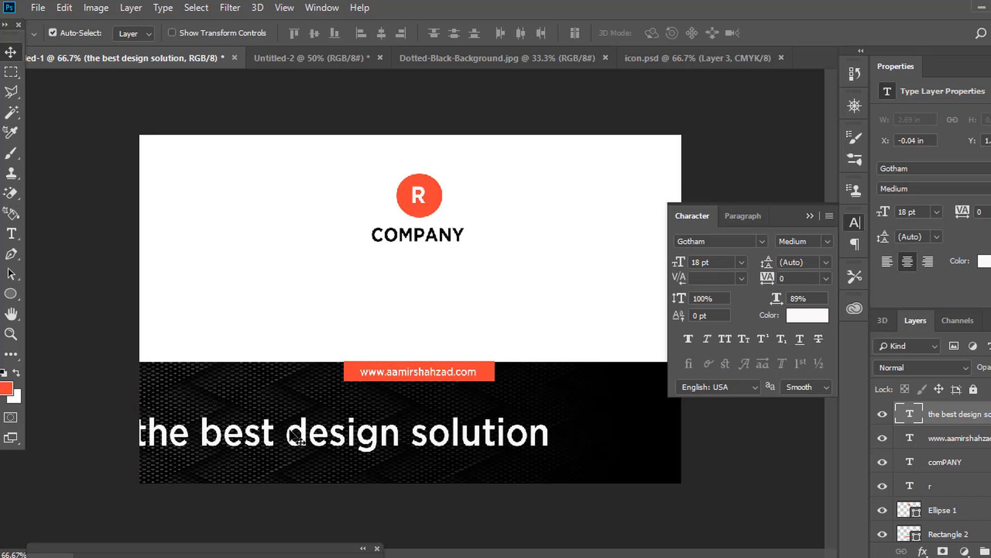
{"action": "left_click_drag", "start_coordinate": [297, 431], "coordinate": [380, 428]}
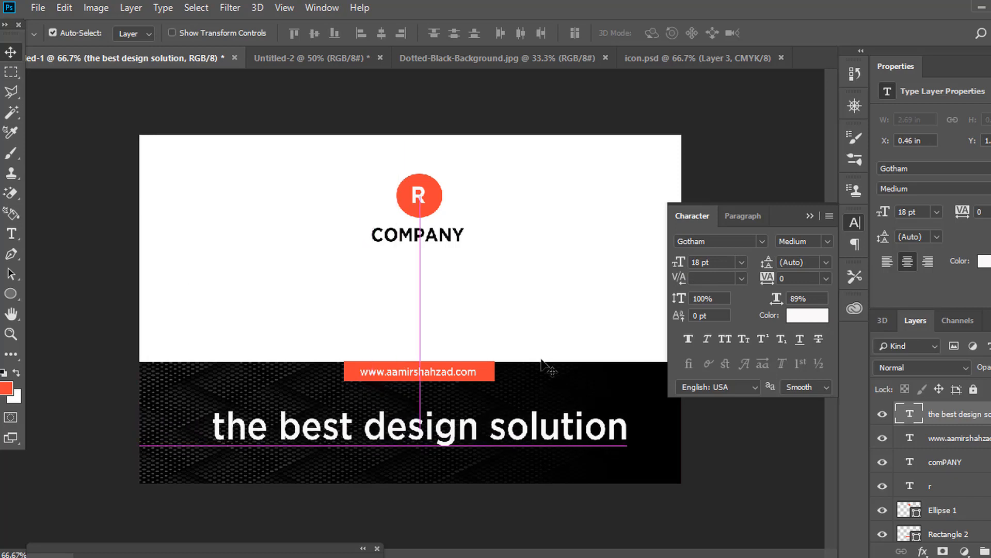
Set the tagline to 9 pt All Caps and centre it below the website tab.
{"action": "left_click", "coordinate": [725, 262]}
{"action": "type", "text": "12"}
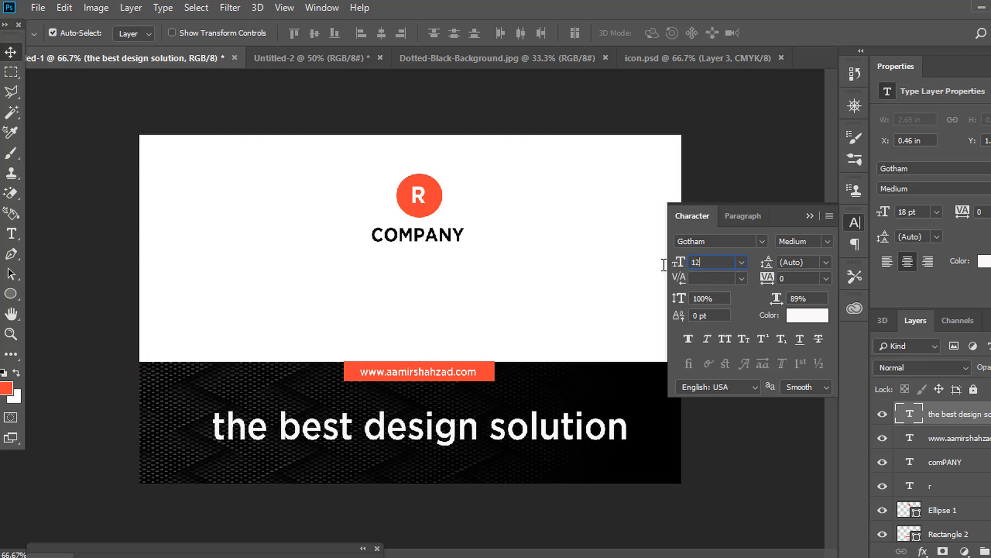
{"action": "key", "text": "Return"}
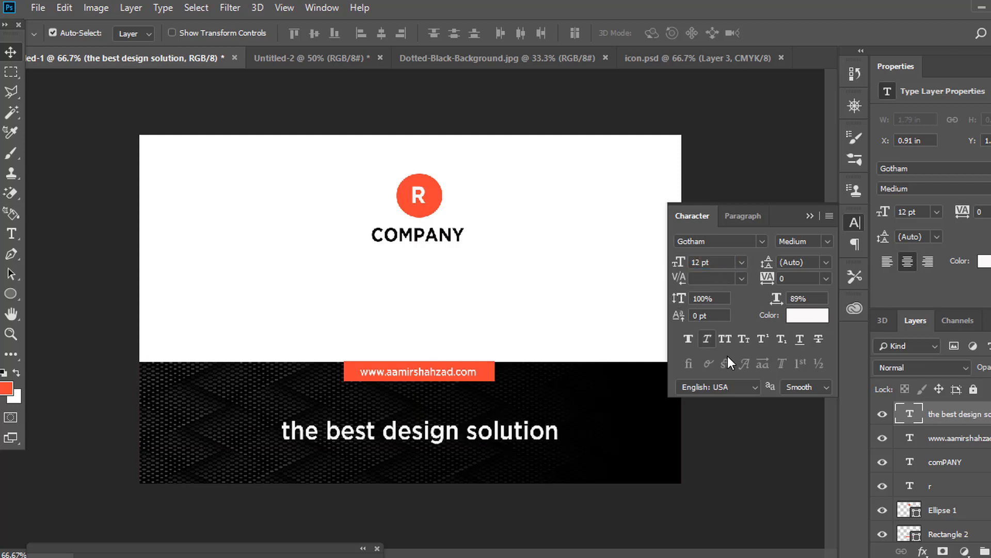
{"action": "left_click", "coordinate": [725, 339]}
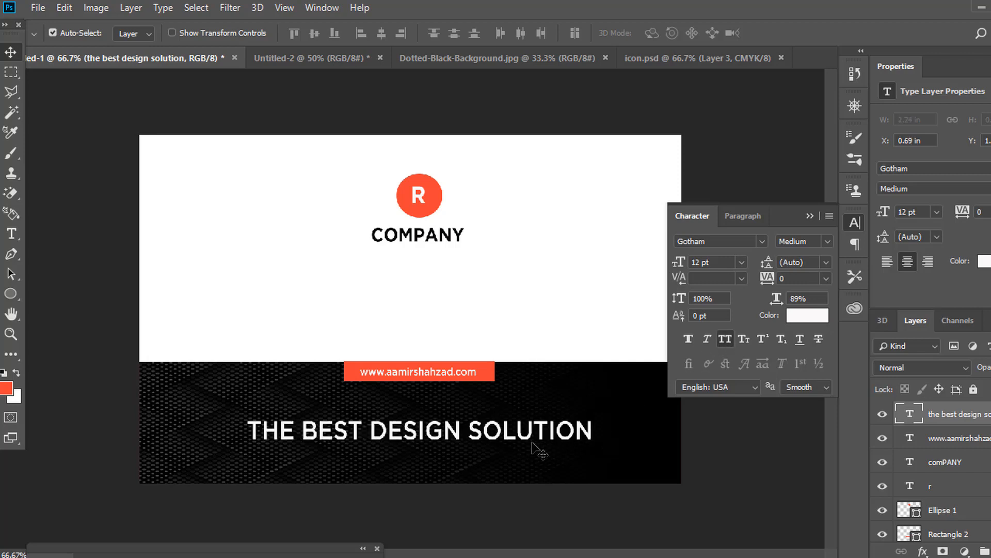
{"action": "left_click", "coordinate": [712, 263]}
{"action": "type", "text": "9"}
{"action": "key", "text": "Return"}
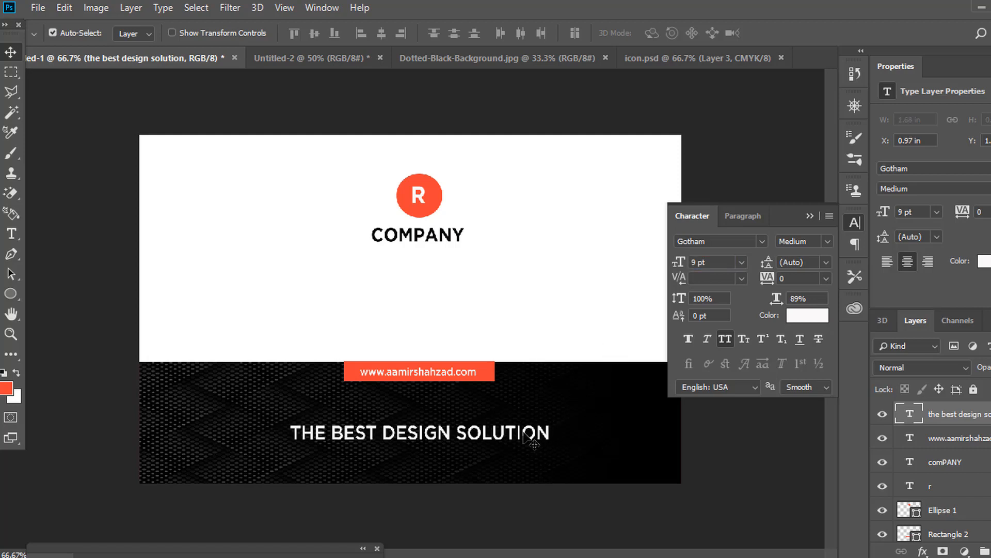
{"action": "left_click_drag", "start_coordinate": [525, 435], "coordinate": [531, 415]}
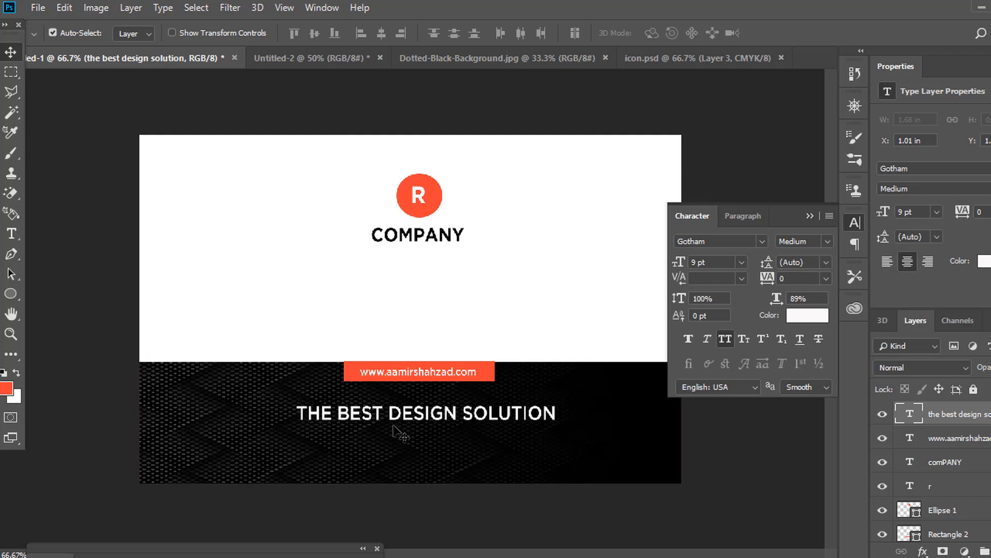
{"action": "left_click", "coordinate": [851, 220]}
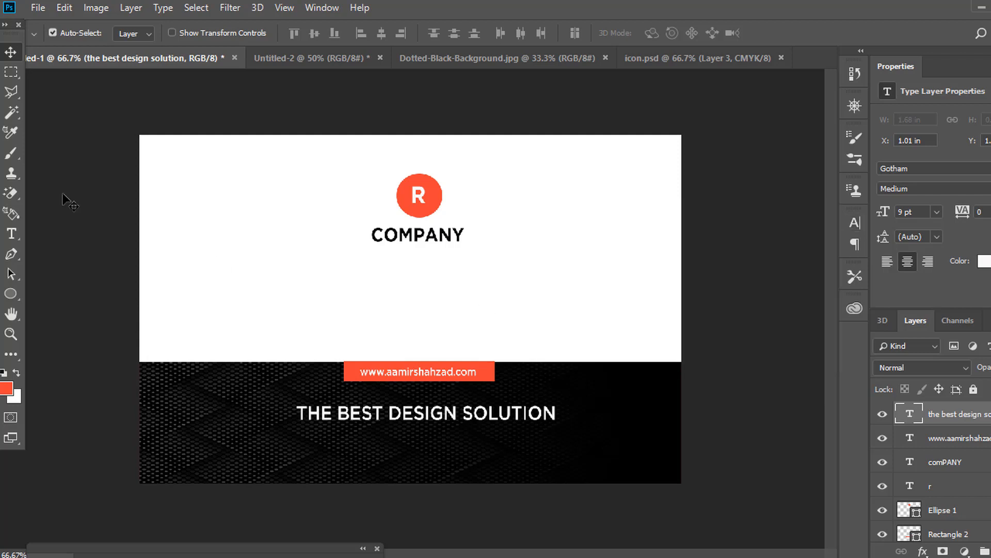
Create a new 3.5 × 2.25 in document from the 'crd' card preset.
{"action": "left_click", "coordinate": [42, 11]}
{"action": "left_click", "coordinate": [46, 26]}
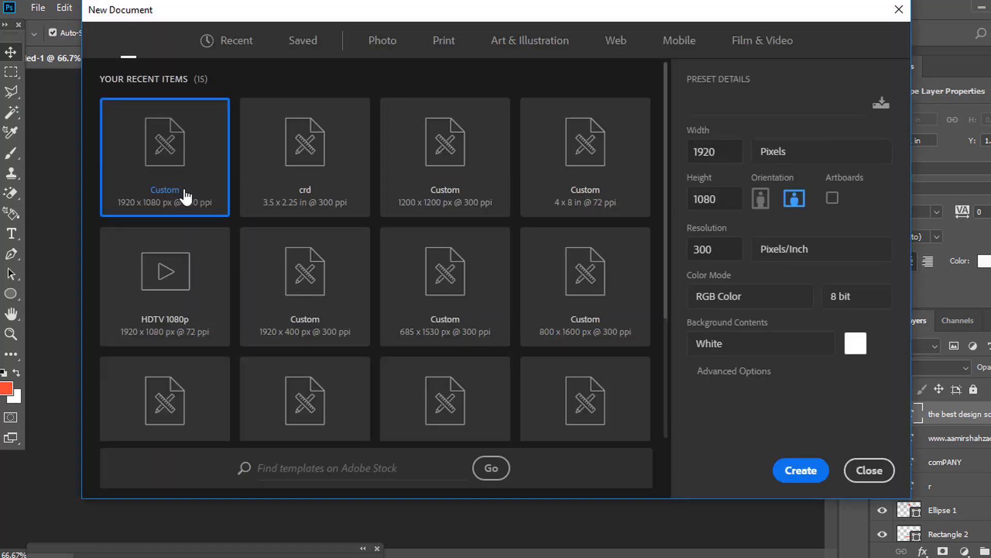
{"action": "left_click", "coordinate": [316, 154]}
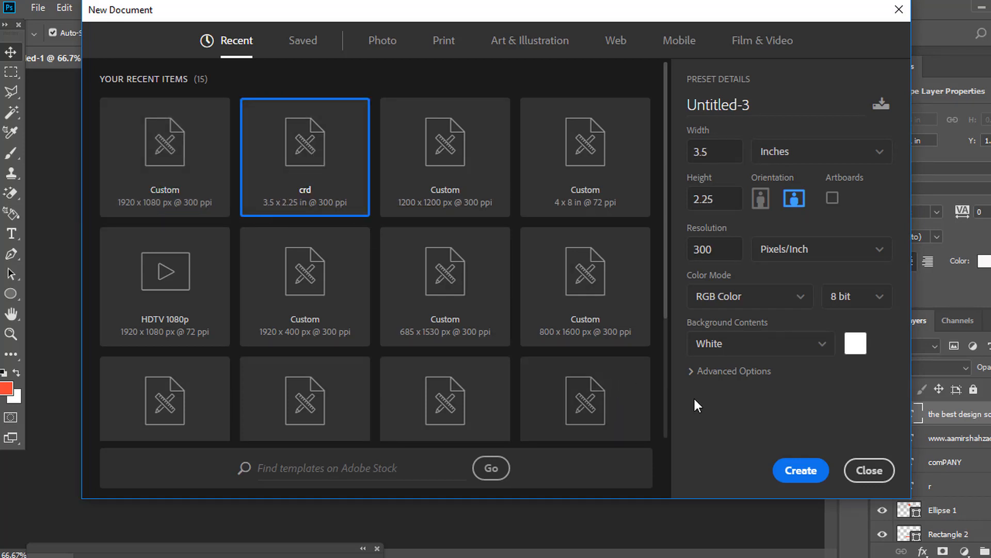
{"action": "left_click", "coordinate": [786, 471]}
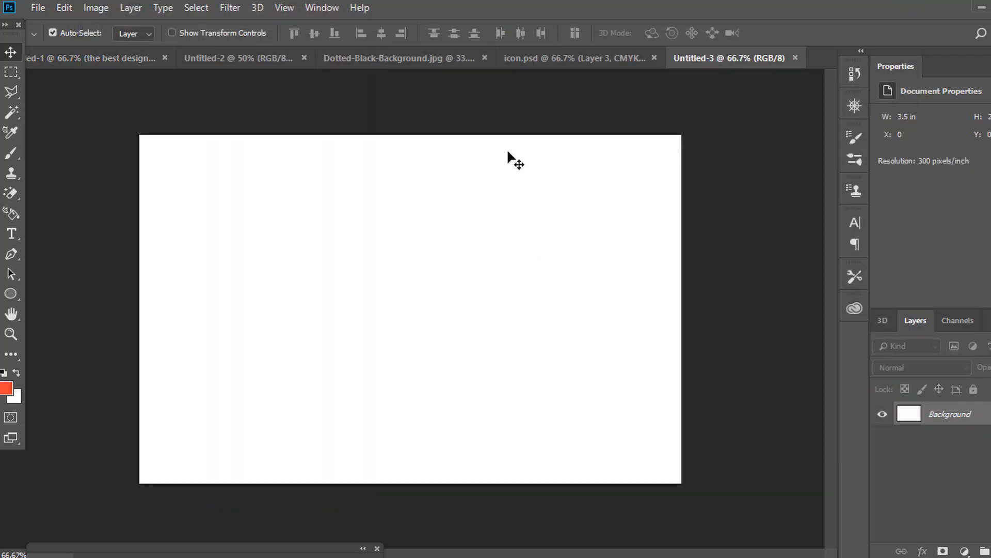
Draw a red rectangle, about 564 × 701 px, covering the card's right half.
{"action": "left_click", "coordinate": [15, 294]}
{"action": "right_click", "coordinate": [16, 294]}
{"action": "left_click", "coordinate": [43, 294]}
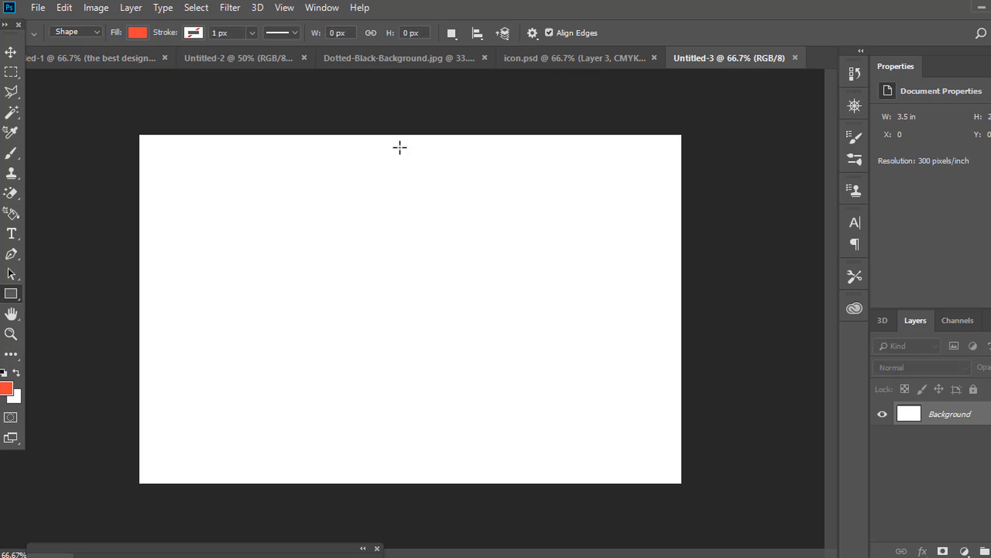
{"action": "left_click_drag", "start_coordinate": [400, 136], "coordinate": [691, 495]}
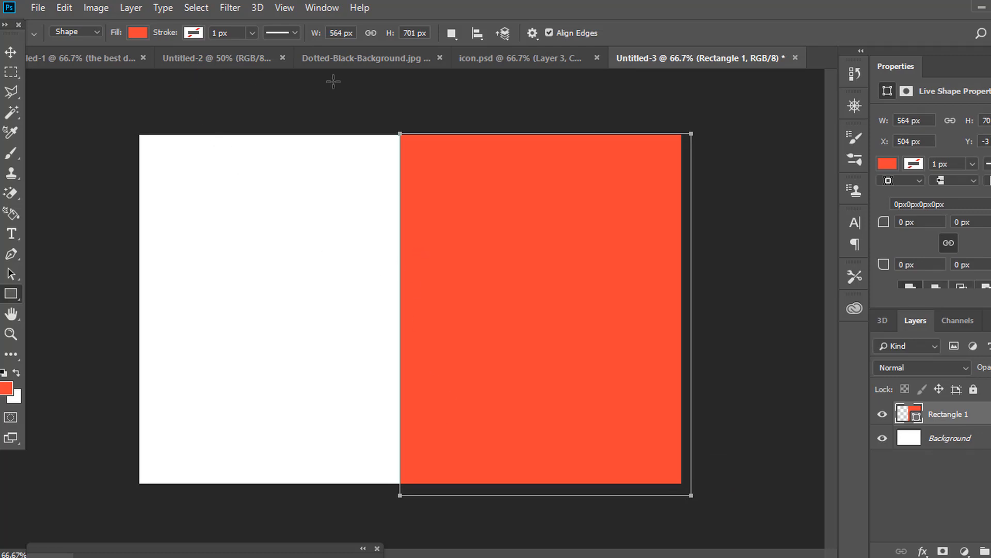
{"action": "key", "text": "v"}
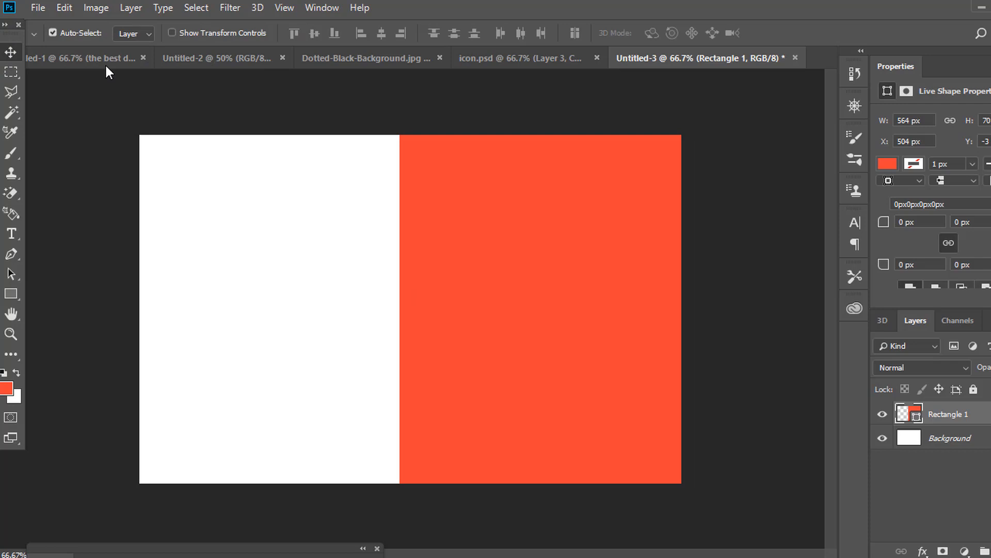
{"action": "left_click", "coordinate": [318, 63]}
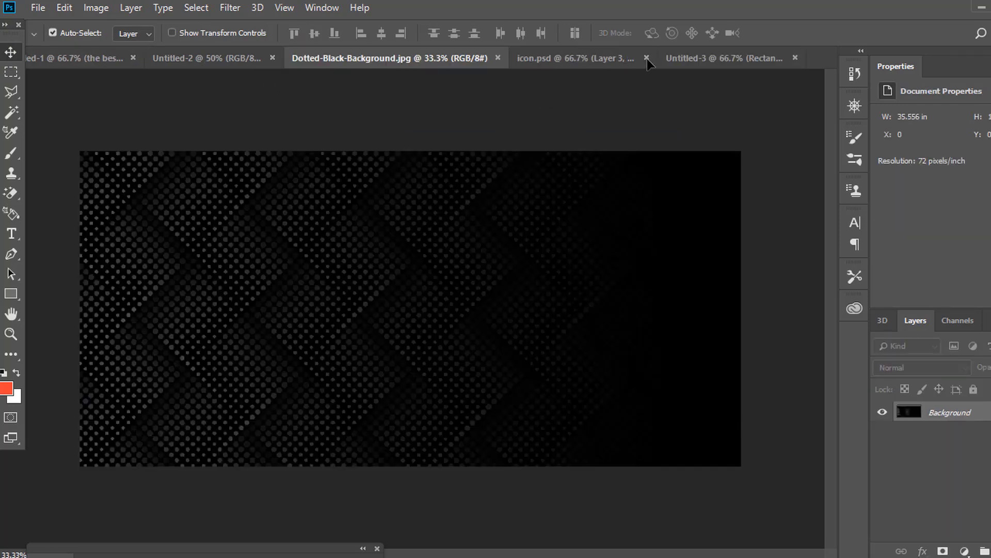
Bring the dotted black background into Untitled-3 and scale it over the right half.
{"action": "left_click_drag", "start_coordinate": [718, 64], "coordinate": [552, 309]}
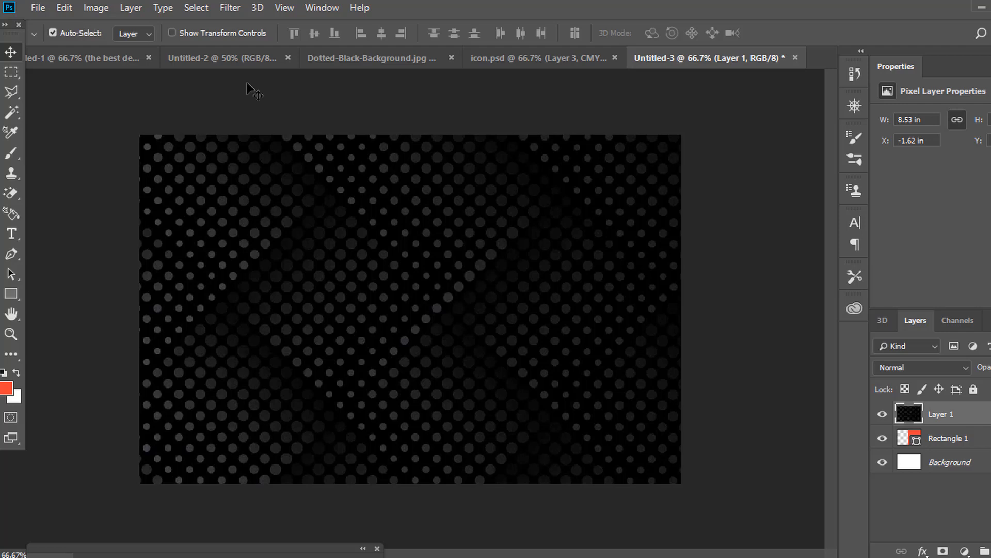
{"action": "key", "text": "ctrl+t"}
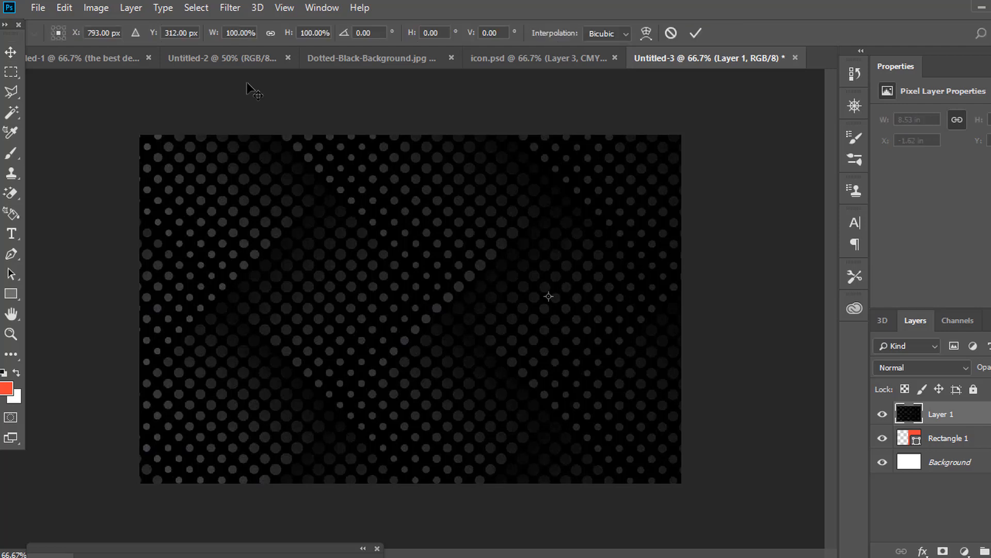
{"action": "left_click_drag", "start_coordinate": [238, 295], "coordinate": [452, 448]}
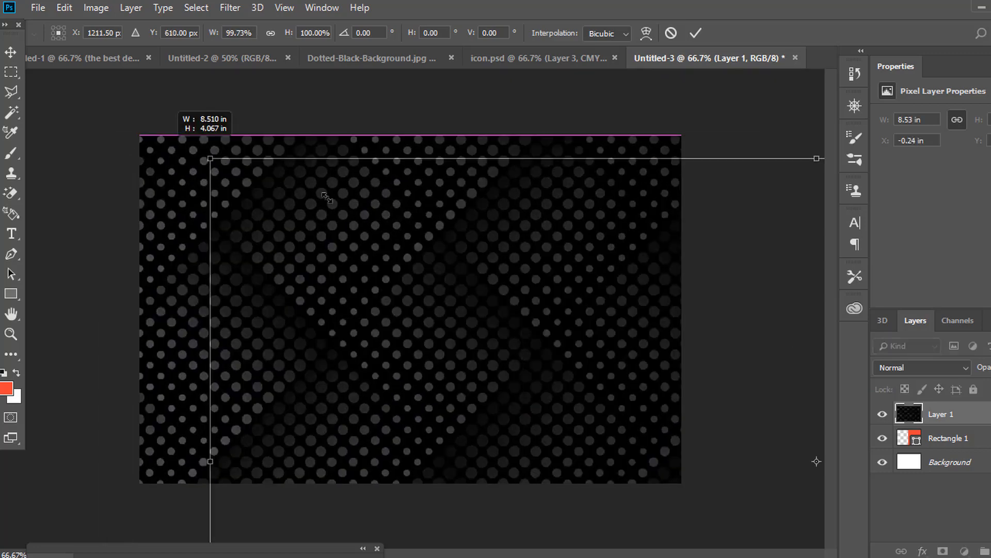
{"action": "left_click_drag", "start_coordinate": [102, 136], "coordinate": [759, 333]}
{"action": "left_click_drag", "start_coordinate": [799, 421], "coordinate": [452, 223]}
{"action": "left_click_drag", "start_coordinate": [443, 217], "coordinate": [445, 220]}
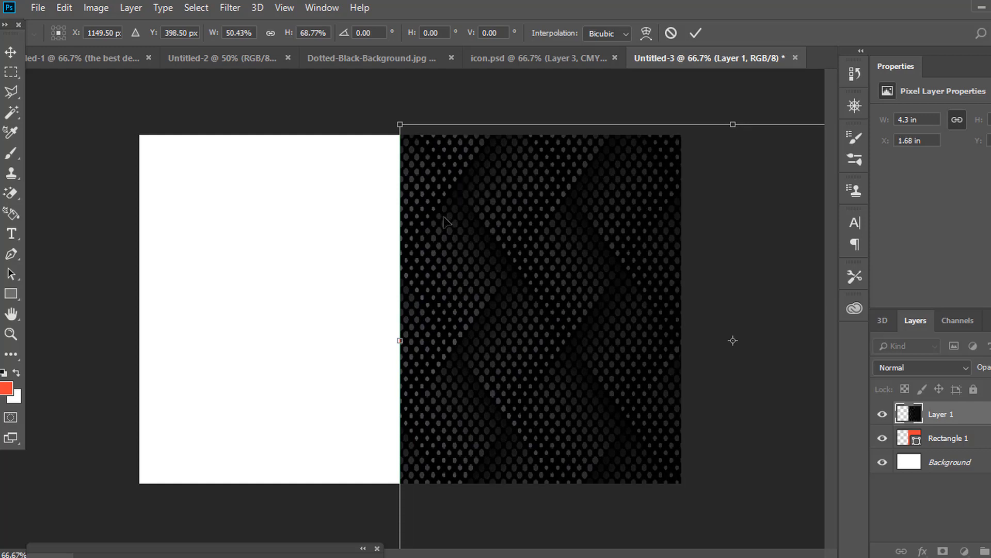
{"action": "key", "text": "Return"}
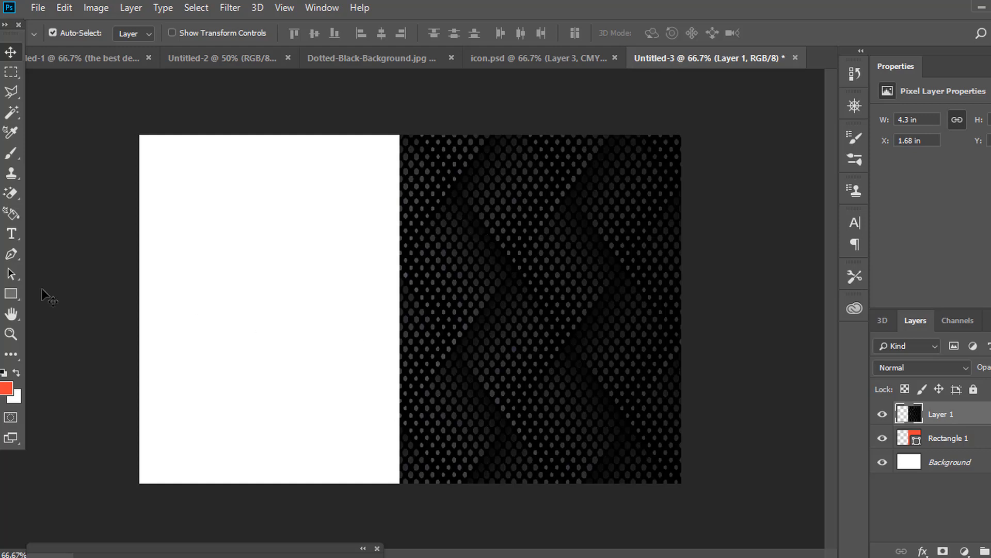
Draw a thin, tall red bar along the right edge of the dark back.
{"action": "left_click", "coordinate": [9, 292]}
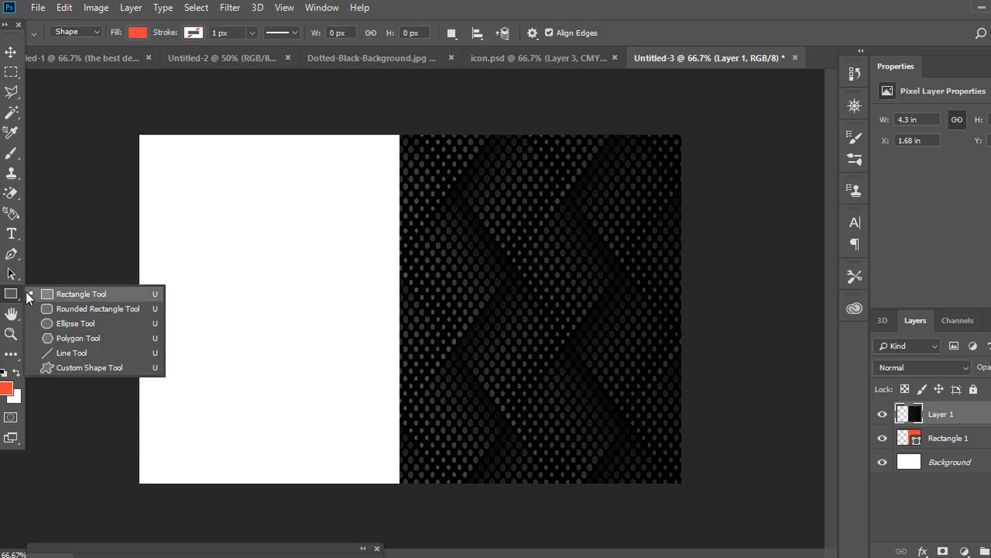
{"action": "left_click", "coordinate": [78, 294]}
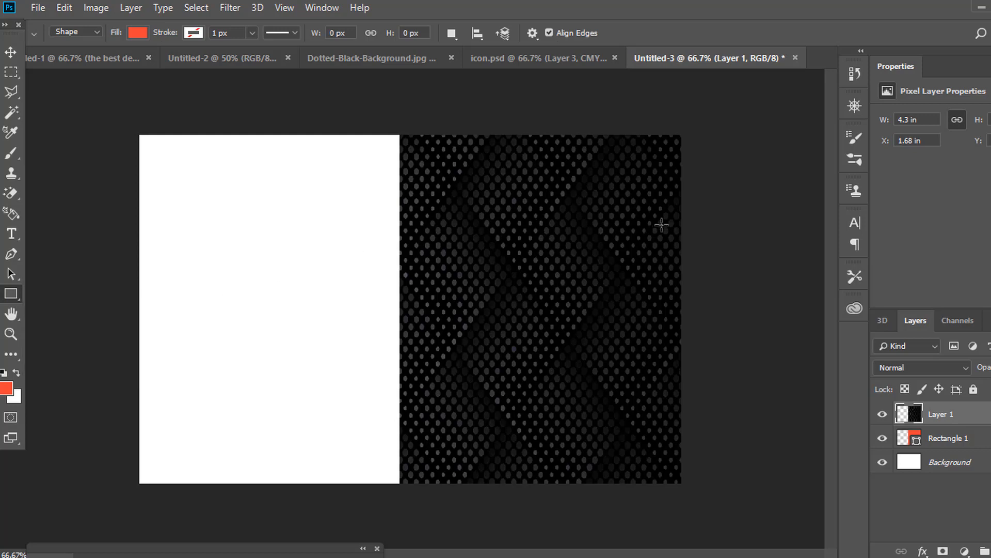
{"action": "left_click_drag", "start_coordinate": [662, 225], "coordinate": [683, 362]}
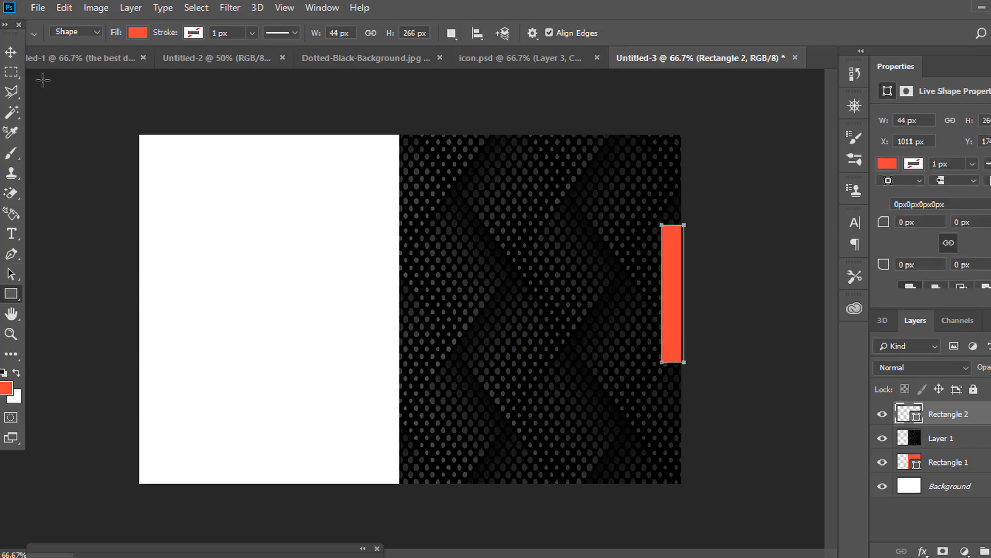
{"action": "left_click", "coordinate": [11, 52]}
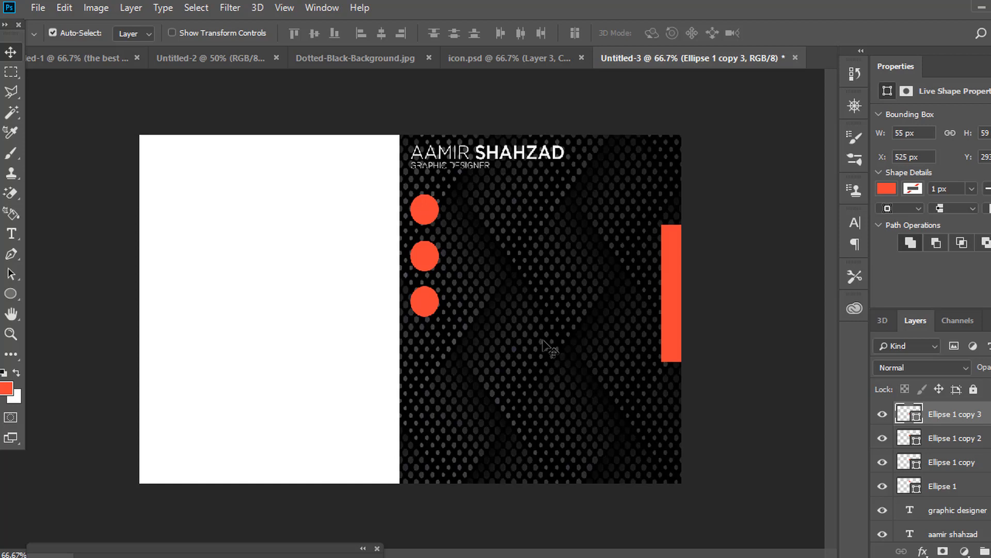
Bring the phone icon from icon.psd into the card document.
{"action": "left_click", "coordinate": [494, 62]}
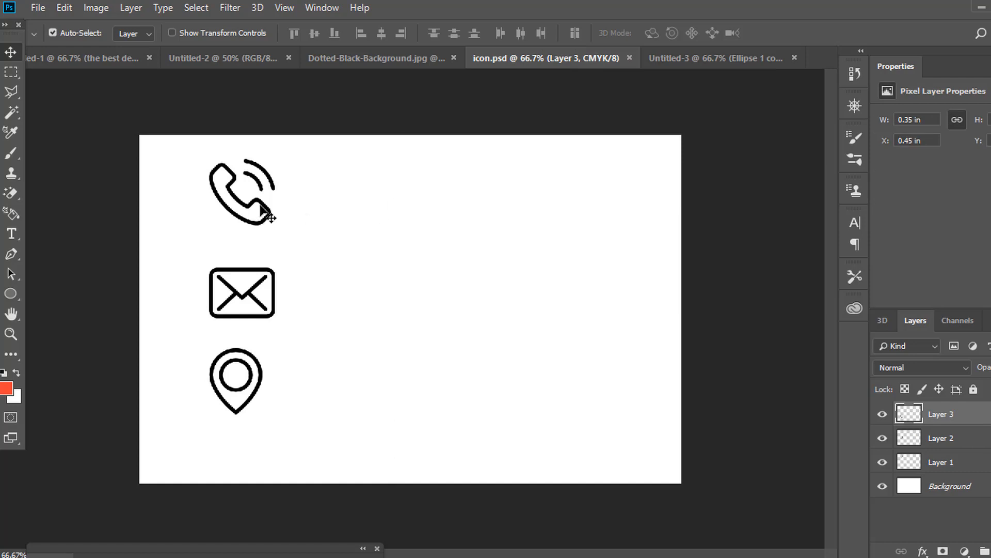
{"action": "left_click_drag", "start_coordinate": [261, 209], "coordinate": [157, 52]}
{"action": "left_click_drag", "start_coordinate": [260, 55], "coordinate": [476, 250]}
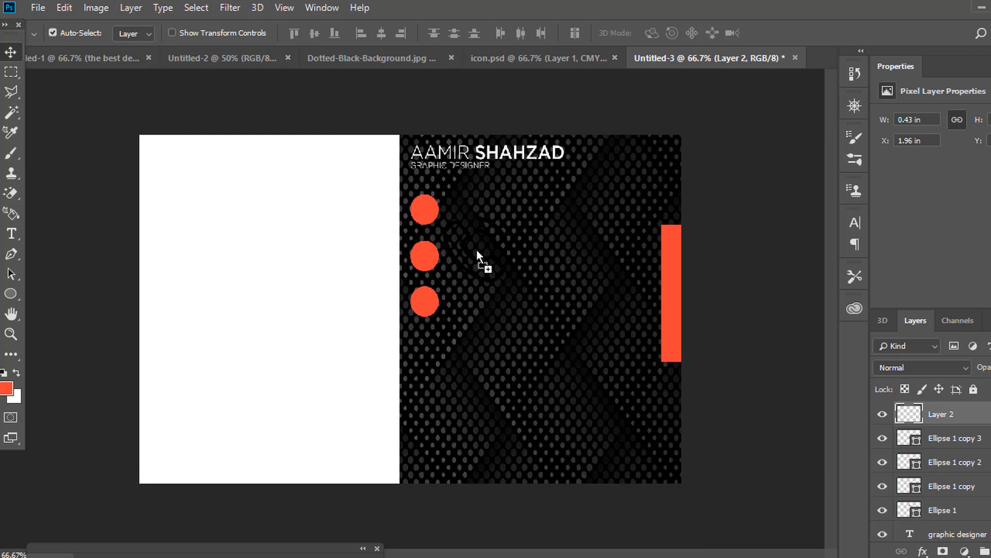
Convert the phone icon to a smart object with a near-white Color Overlay.
{"action": "right_click", "coordinate": [944, 413]}
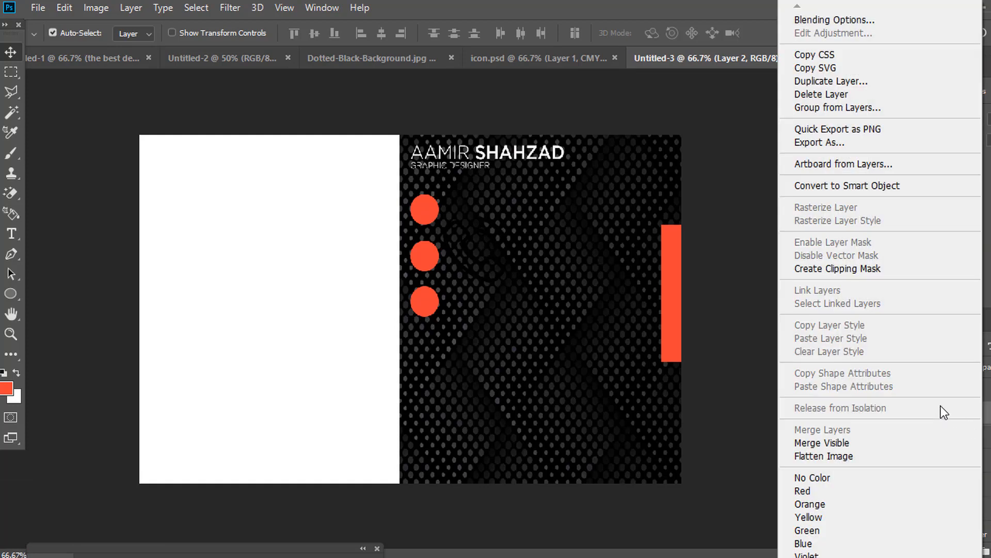
{"action": "left_click", "coordinate": [889, 187]}
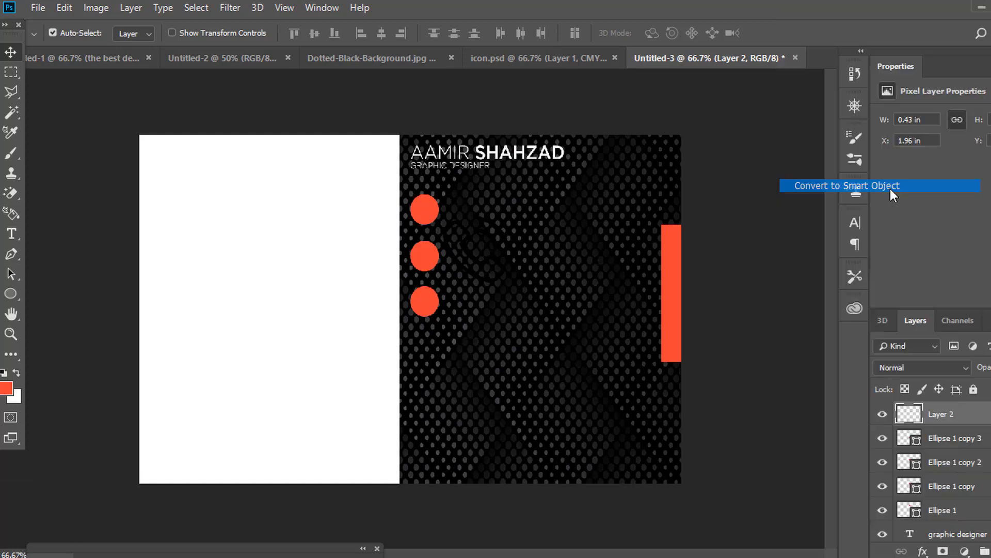
{"action": "left_click", "coordinate": [923, 551]}
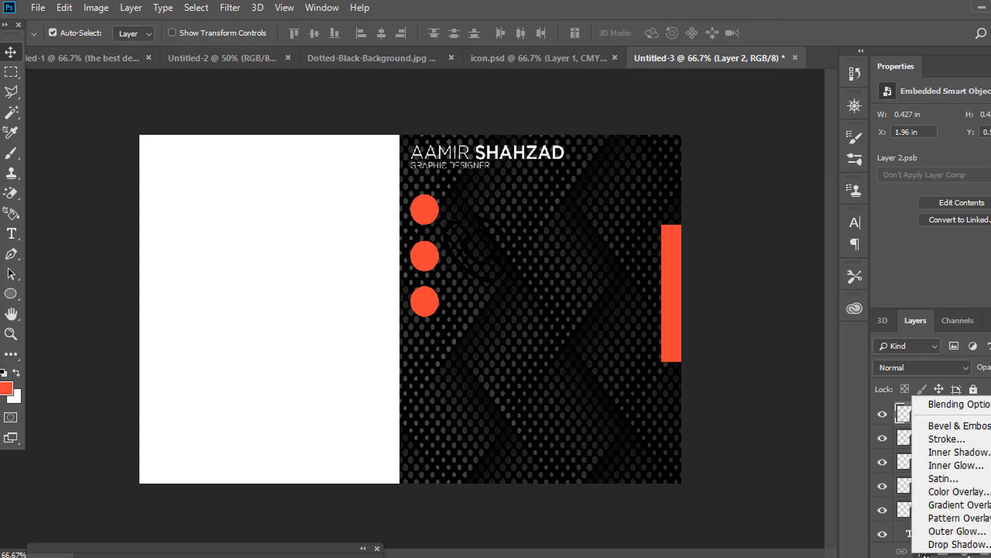
{"action": "left_click", "coordinate": [934, 491]}
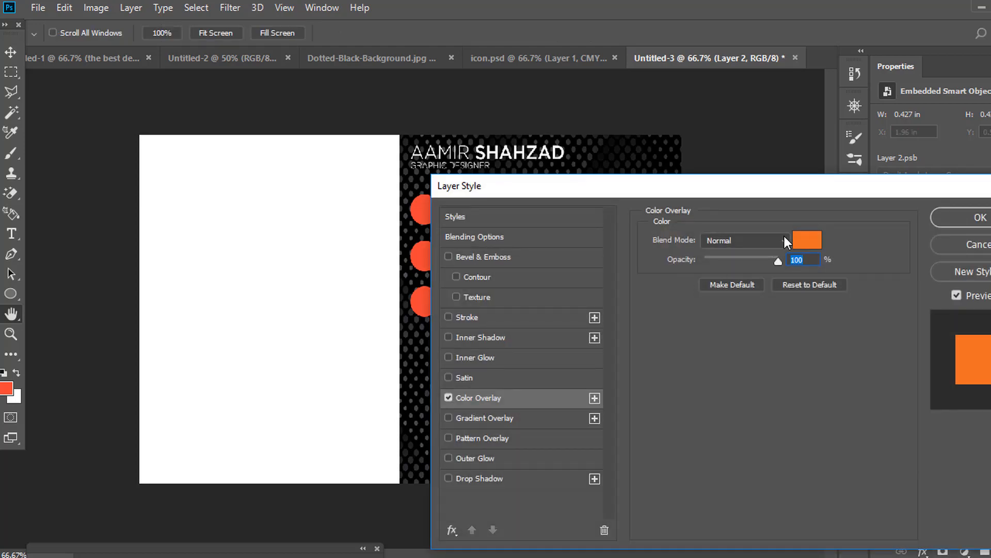
{"action": "left_click", "coordinate": [818, 243]}
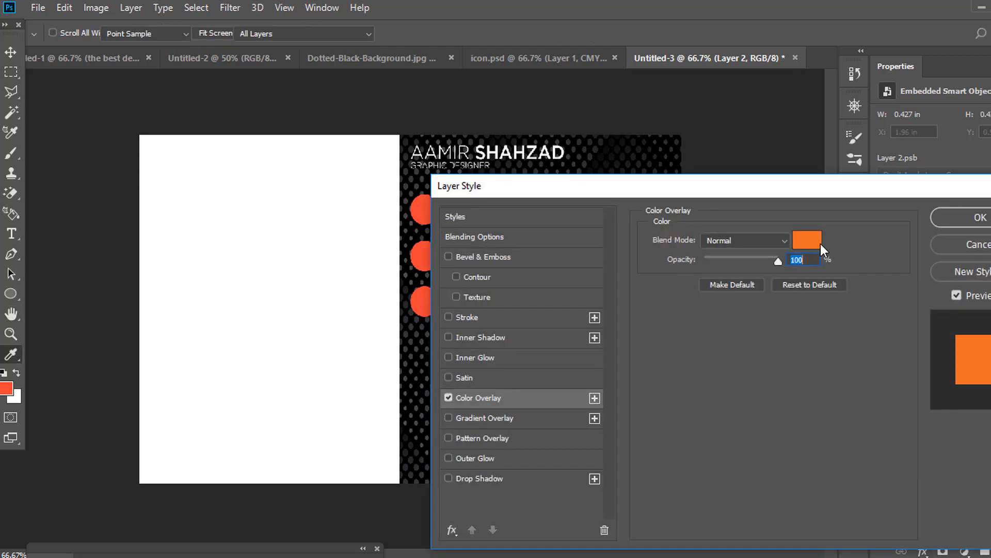
{"action": "left_click", "coordinate": [601, 155]}
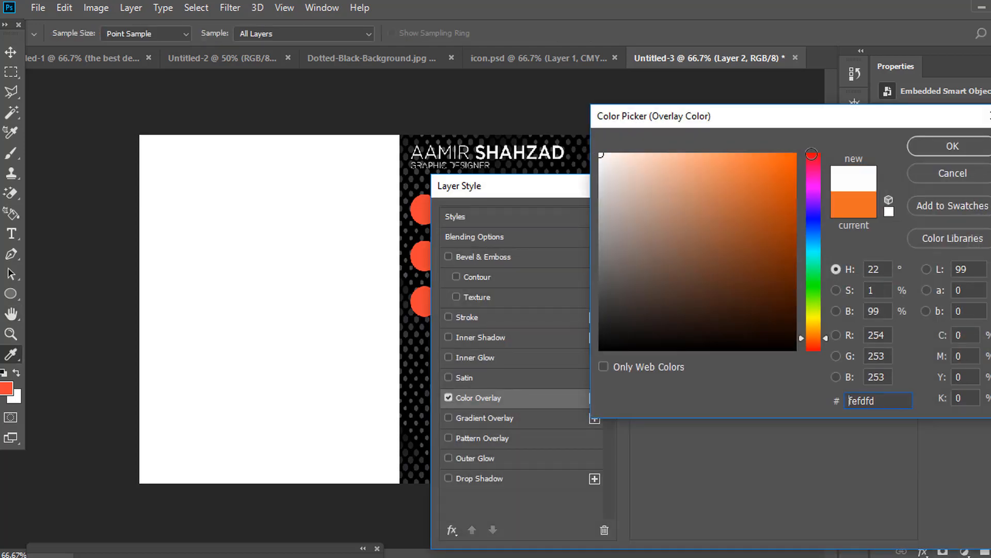
{"action": "left_click", "coordinate": [927, 148]}
{"action": "left_click", "coordinate": [972, 217]}
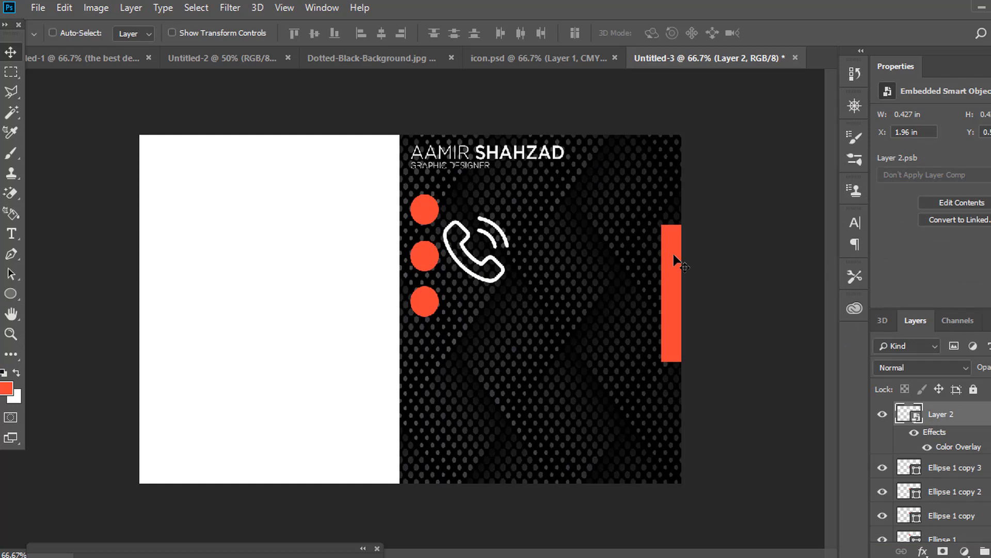
Shrink the phone icon and centre it inside the first red circle.
{"action": "key", "text": "ctrl+t"}
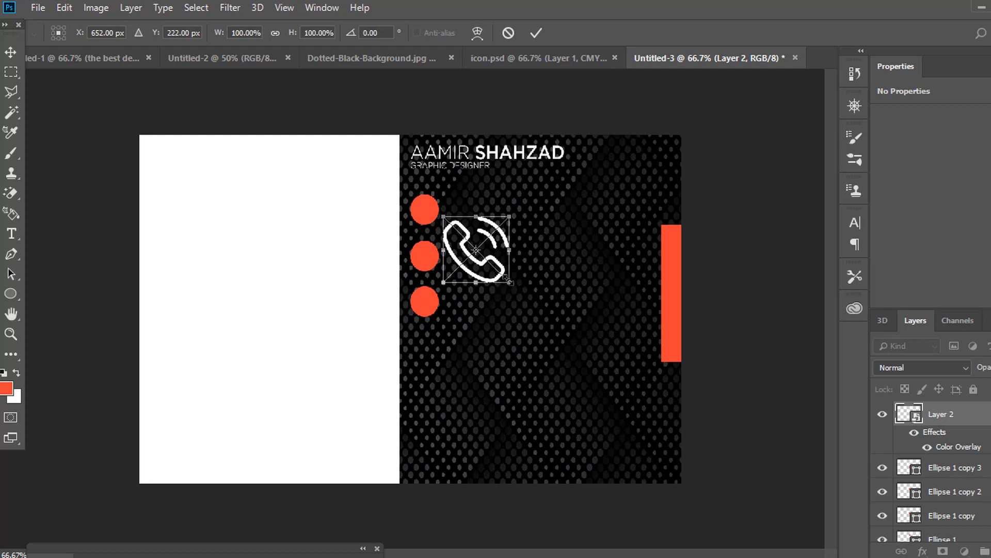
{"action": "left_click_drag", "start_coordinate": [508, 281], "coordinate": [464, 234]}
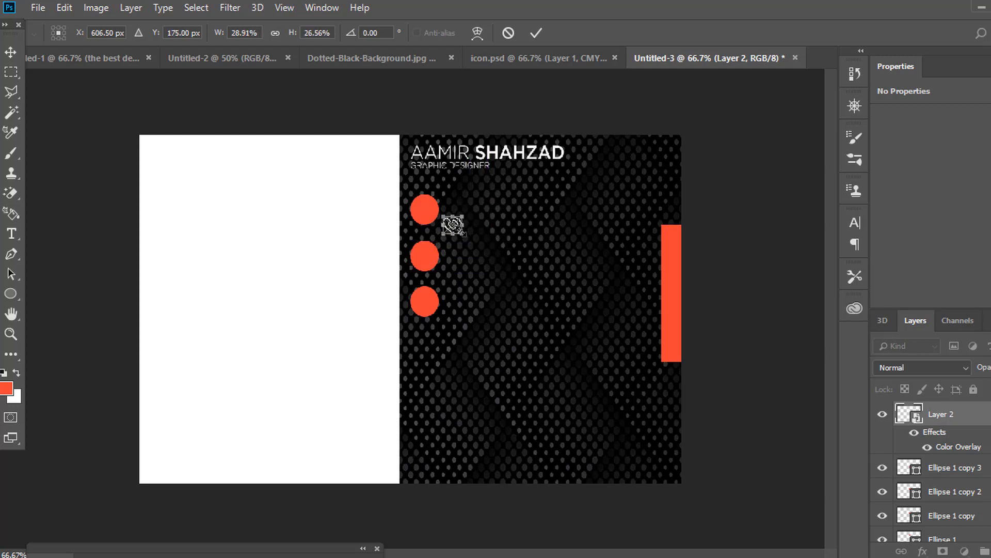
{"action": "key", "text": "Return"}
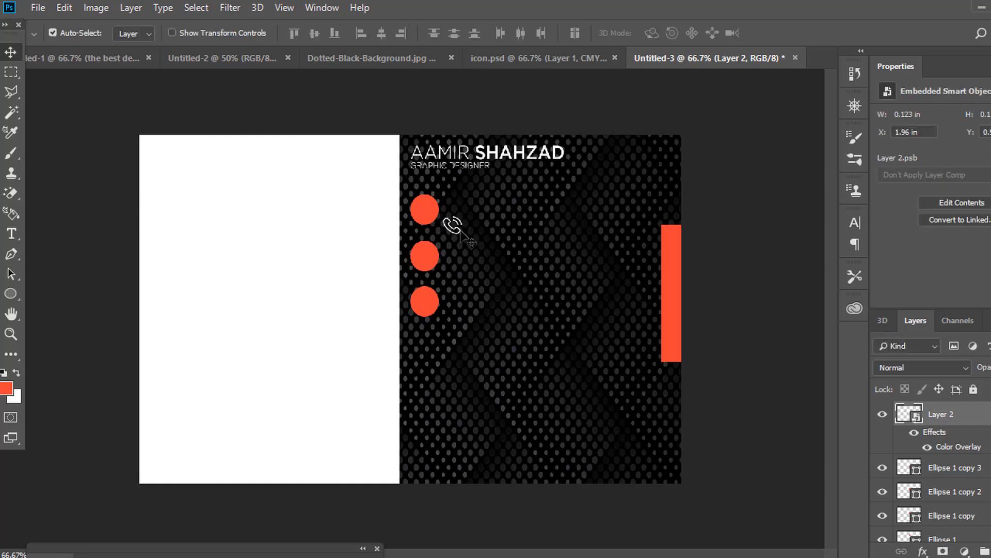
{"action": "left_click_drag", "start_coordinate": [453, 232], "coordinate": [427, 221]}
{"action": "key", "text": "Left"}
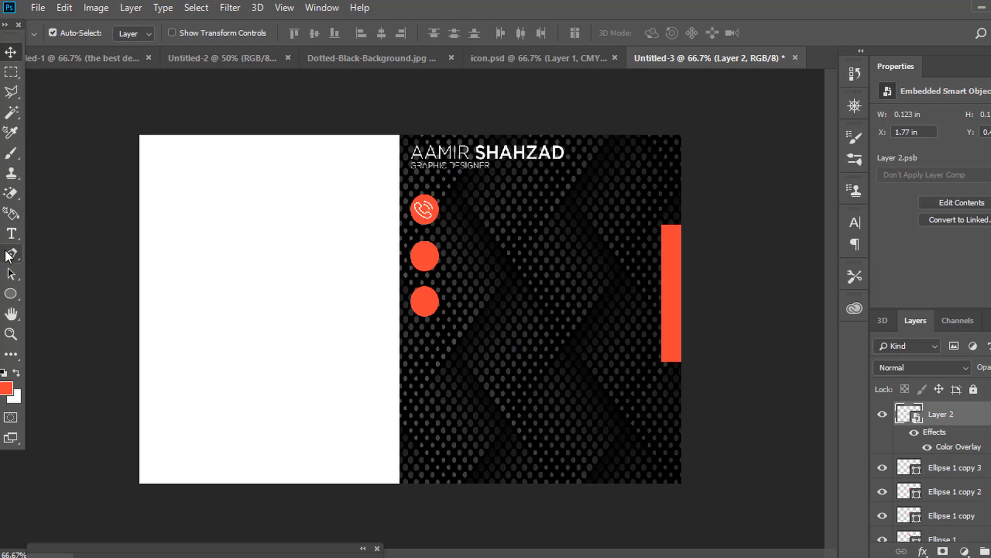
{"action": "left_click", "coordinate": [11, 234]}
{"action": "left_click", "coordinate": [526, 257]}
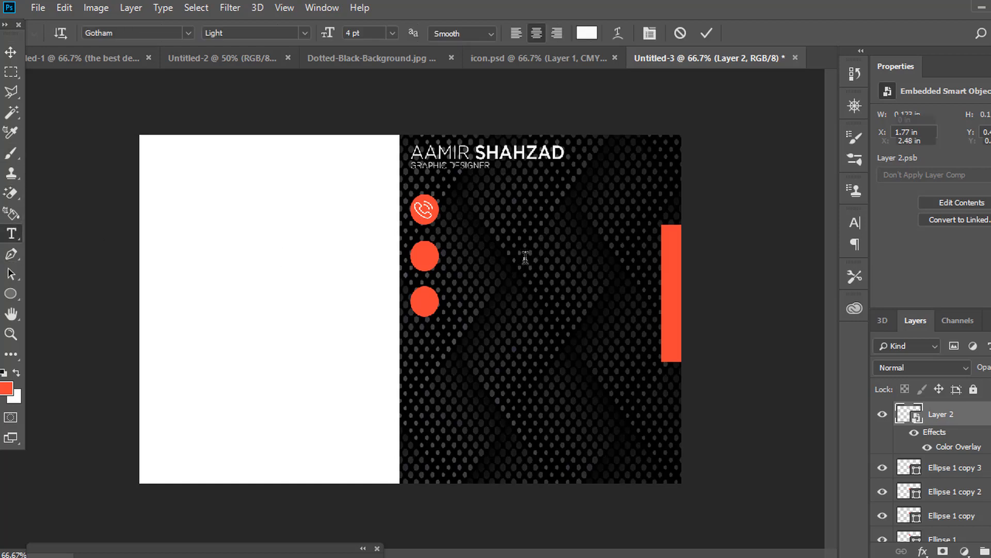
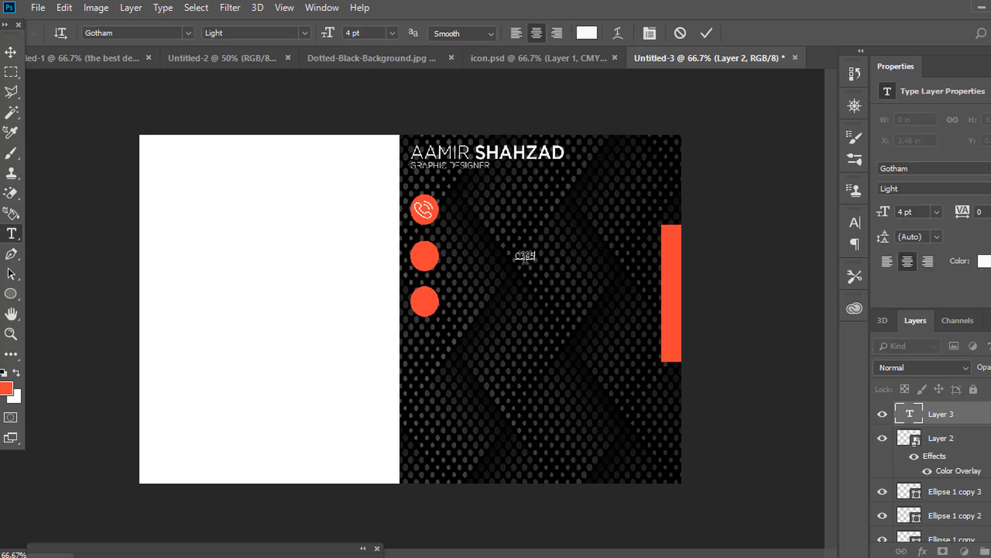
{"action": "left_click", "coordinate": [10, 52]}
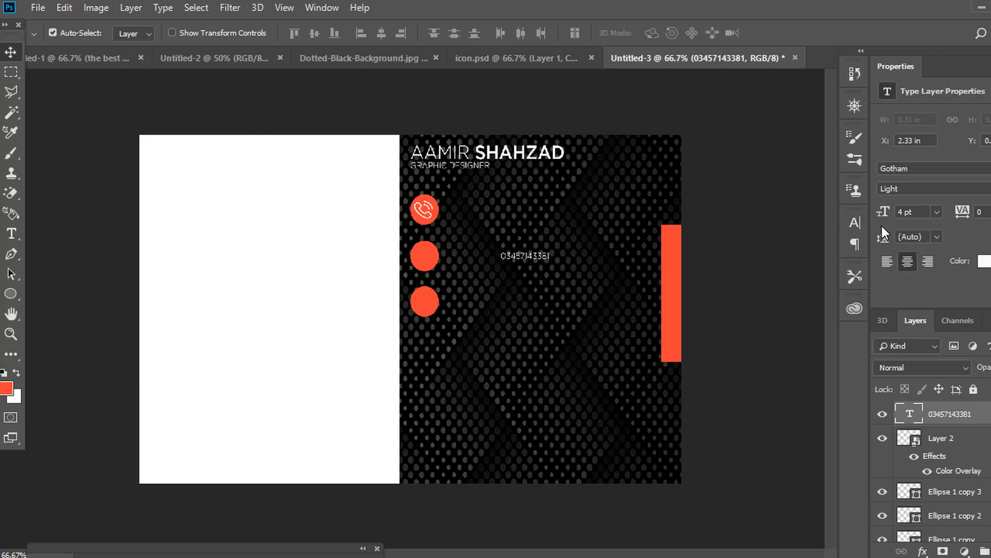
{"action": "left_click", "coordinate": [863, 224]}
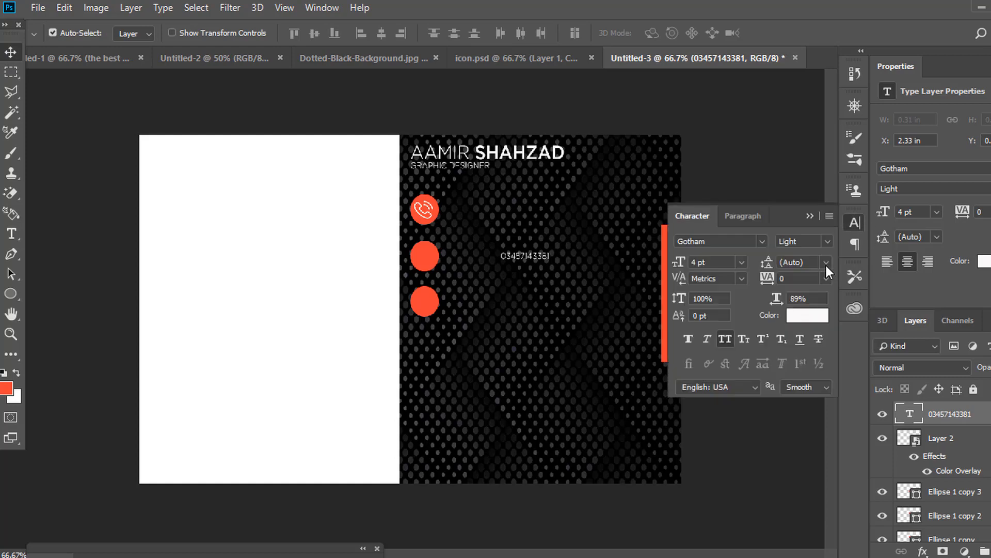
{"action": "left_click", "coordinate": [827, 241]}
{"action": "left_click", "coordinate": [813, 316]}
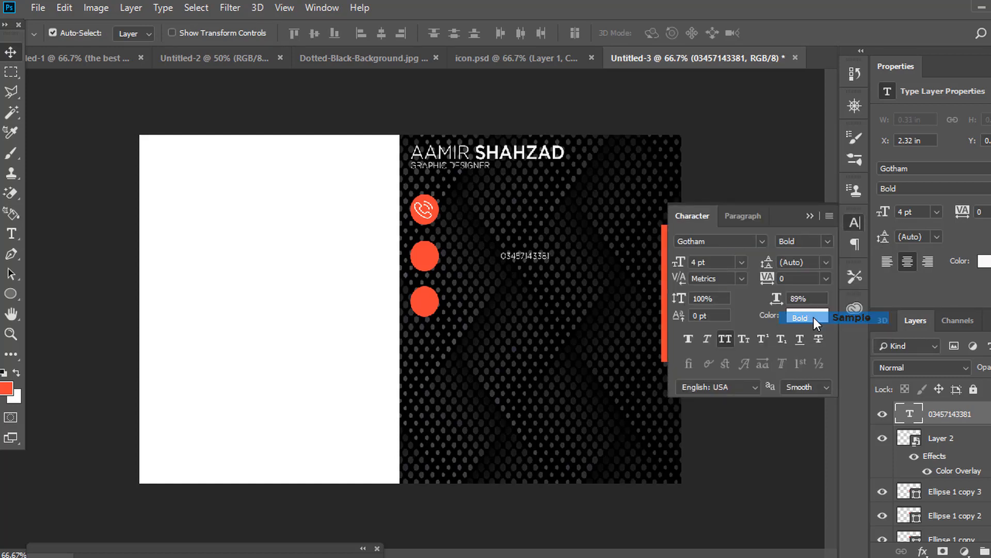
{"action": "left_click", "coordinate": [700, 262]}
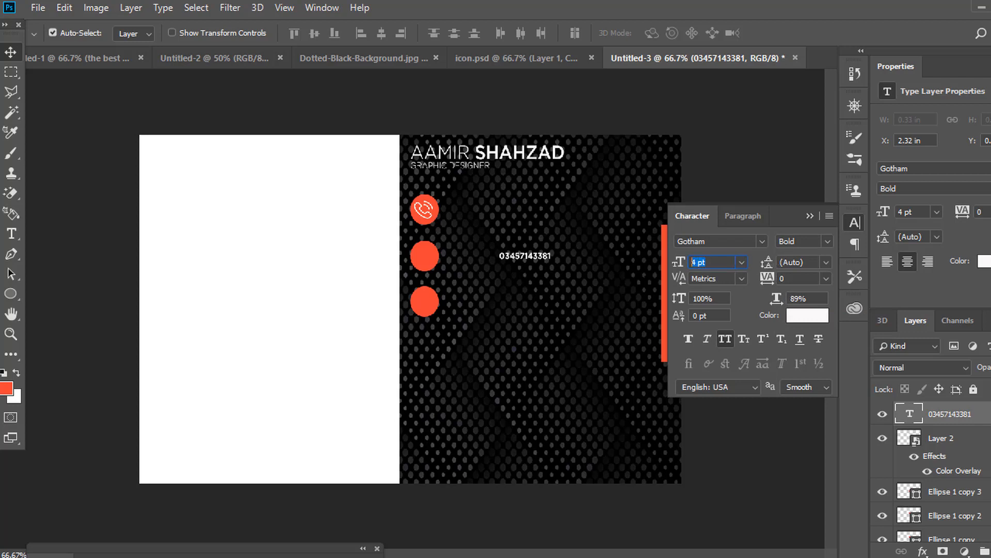
{"action": "type", "text": "6"}
{"action": "key", "text": "Return"}
Place the number beside the phone icon and add a duplicate line below it.
{"action": "left_click_drag", "start_coordinate": [537, 249], "coordinate": [505, 207]}
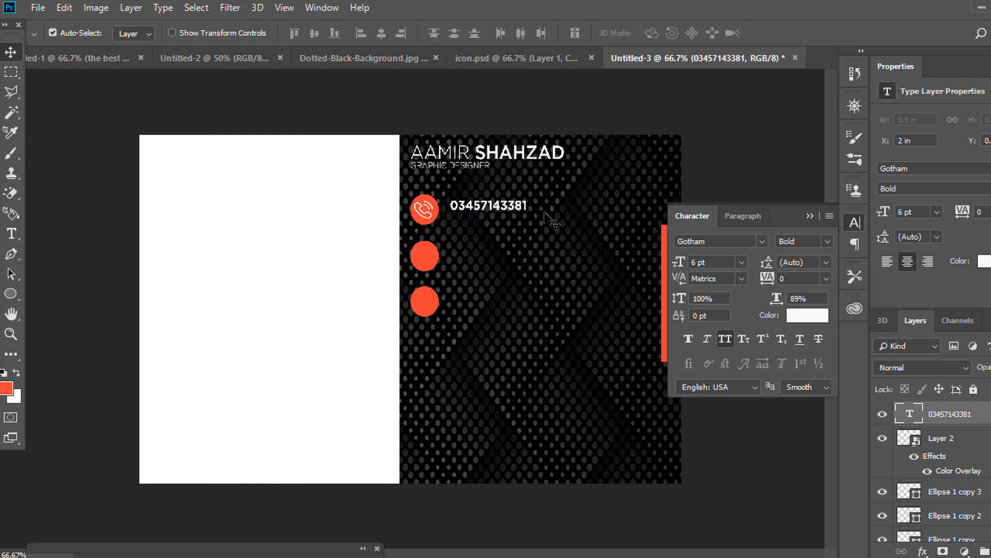
{"action": "key", "text": "ctrl"}
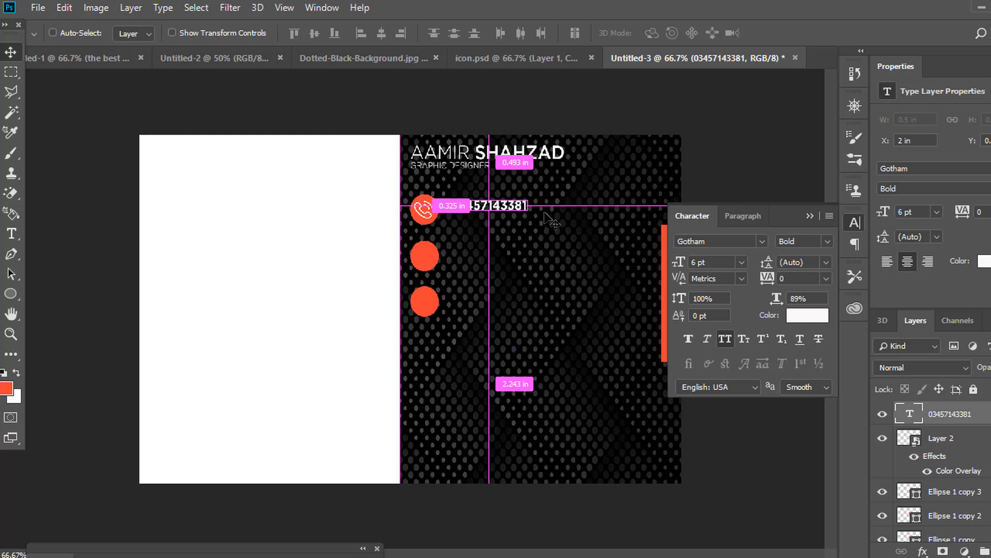
{"action": "key", "text": "ctrl+j"}
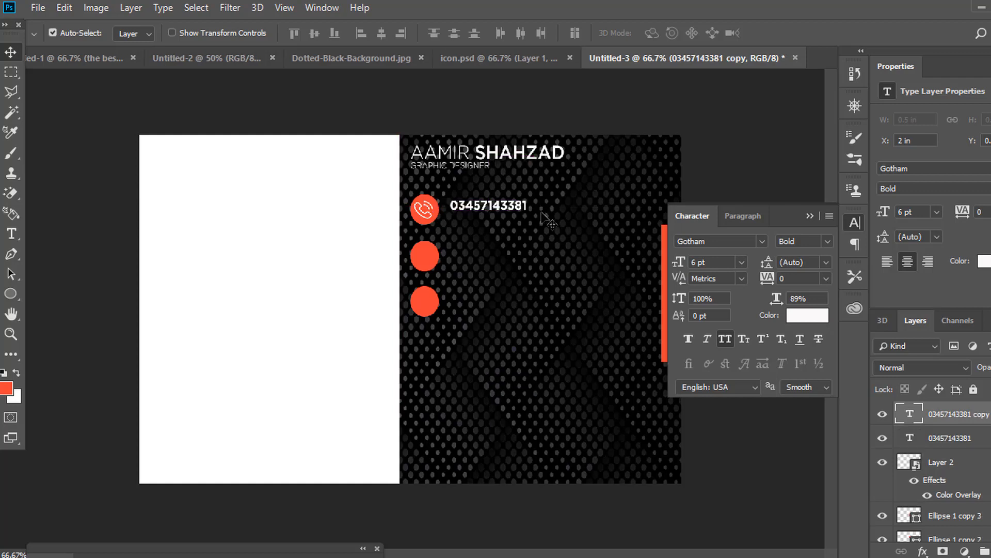
{"action": "key", "text": "Down"}
{"action": "key", "text": "Down"}
{"action": "key", "text": "Down"}
{"action": "key", "text": "Down"}
{"action": "key", "text": "Down"}
{"action": "key", "text": "Down"}
{"action": "key", "text": "Down"}
{"action": "key", "text": "Down"}
{"action": "key", "text": "Down"}
{"action": "key", "text": "Down"}
{"action": "key", "text": "Down"}
{"action": "key", "text": "Down"}
{"action": "key", "text": "Down"}
{"action": "key", "text": "Down"}
{"action": "key", "text": "Down"}
{"action": "key", "text": "Down"}
{"action": "key", "text": "Down"}
{"action": "key", "text": "Down"}
{"action": "key", "text": "Down"}
{"action": "key", "text": "Down"}
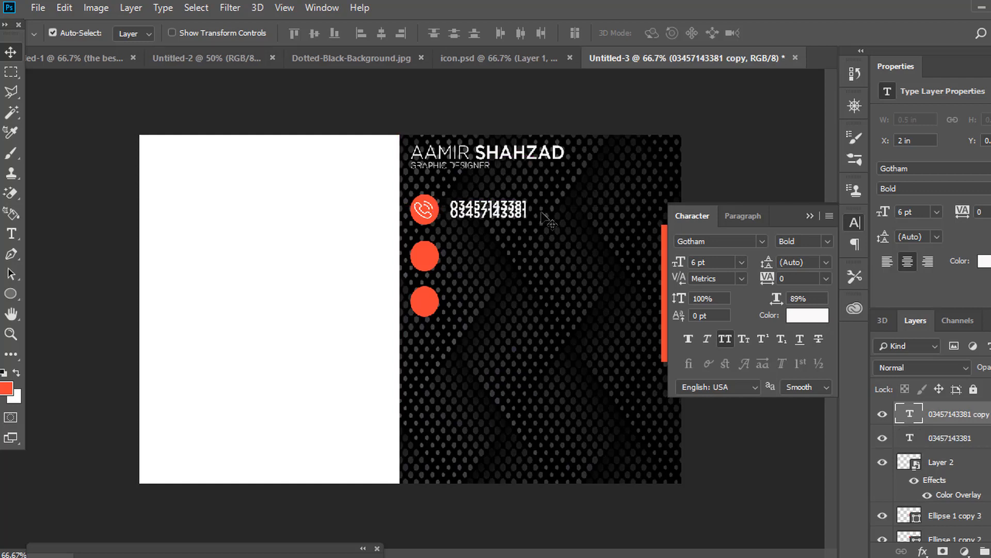
{"action": "key", "text": "Down"}
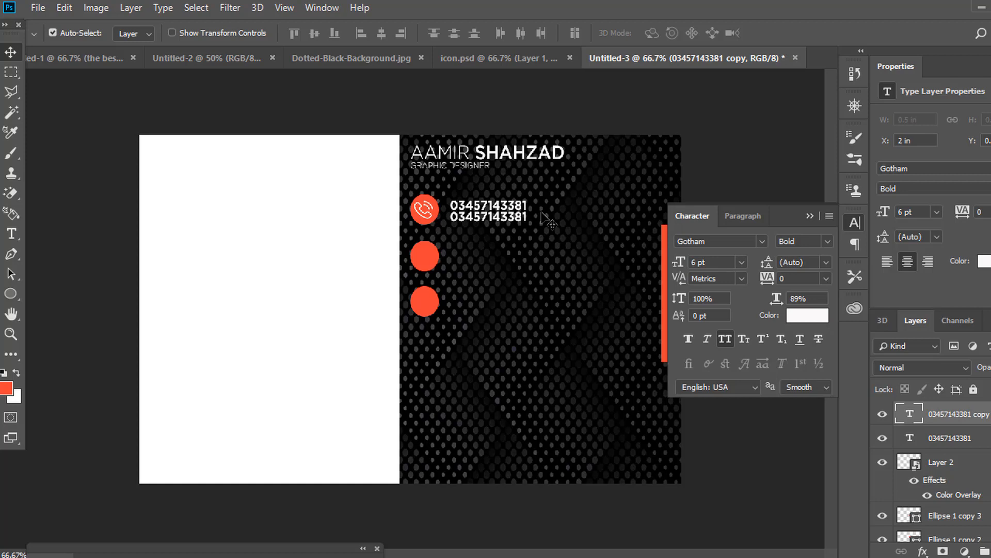
Bring the envelope icon from icon.psd onto the card at about half size.
{"action": "left_click", "coordinate": [435, 55]}
{"action": "left_click_drag", "start_coordinate": [250, 279], "coordinate": [433, 252]}
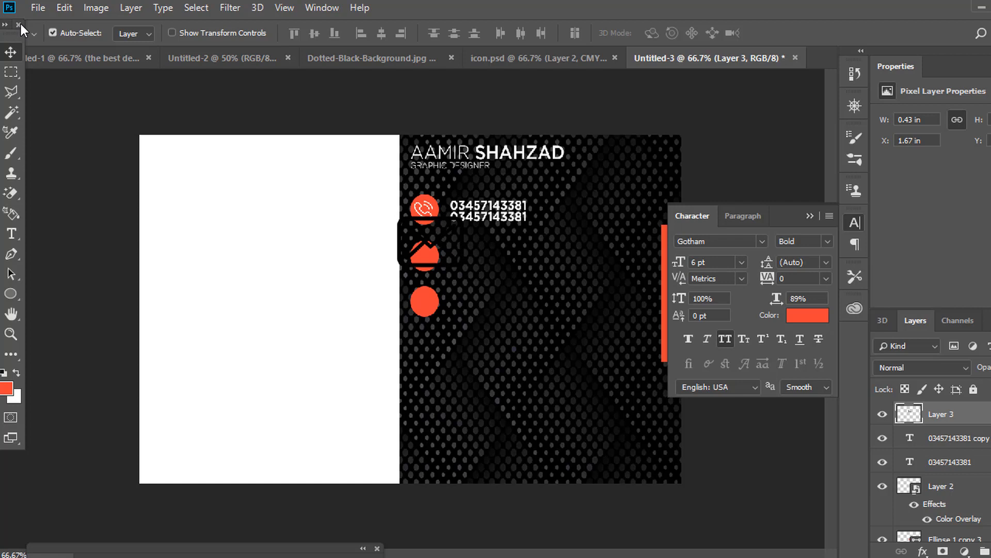
{"action": "key", "text": "ctrl"}
{"action": "key", "text": "ctrl+t"}
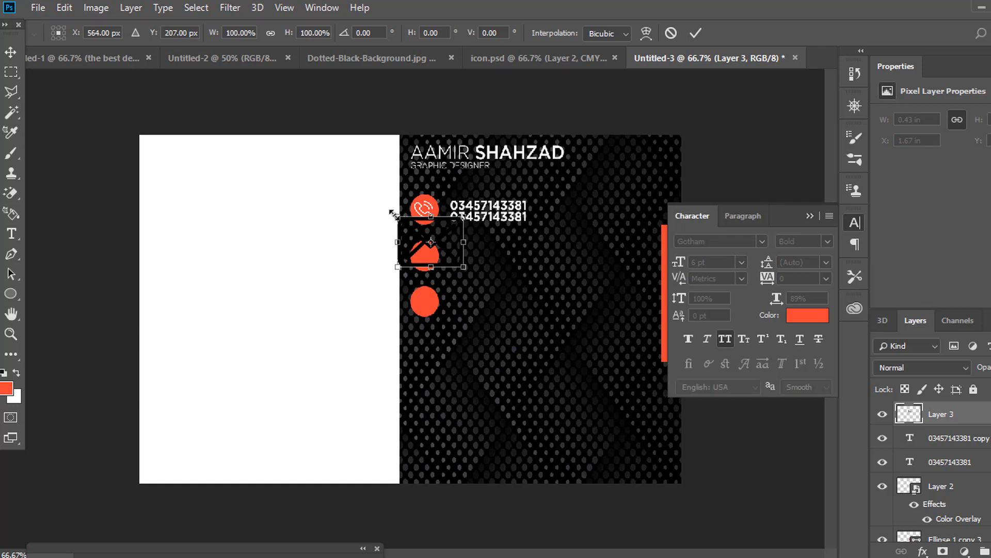
{"action": "left_click_drag", "start_coordinate": [394, 214], "coordinate": [433, 241]}
{"action": "key", "text": "Return"}
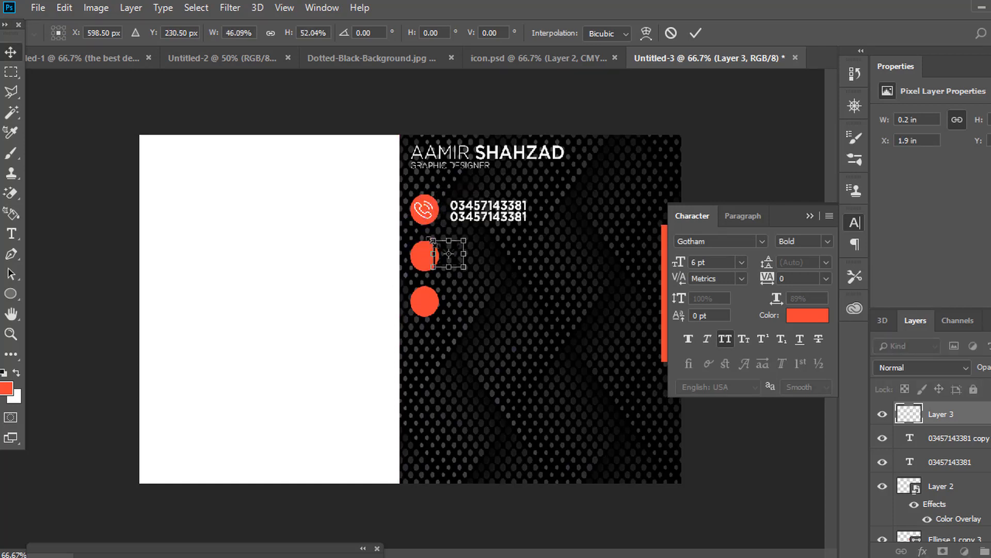
Give the envelope icon a white Color Overlay.
{"action": "left_click", "coordinate": [923, 551]}
{"action": "left_click", "coordinate": [955, 498]}
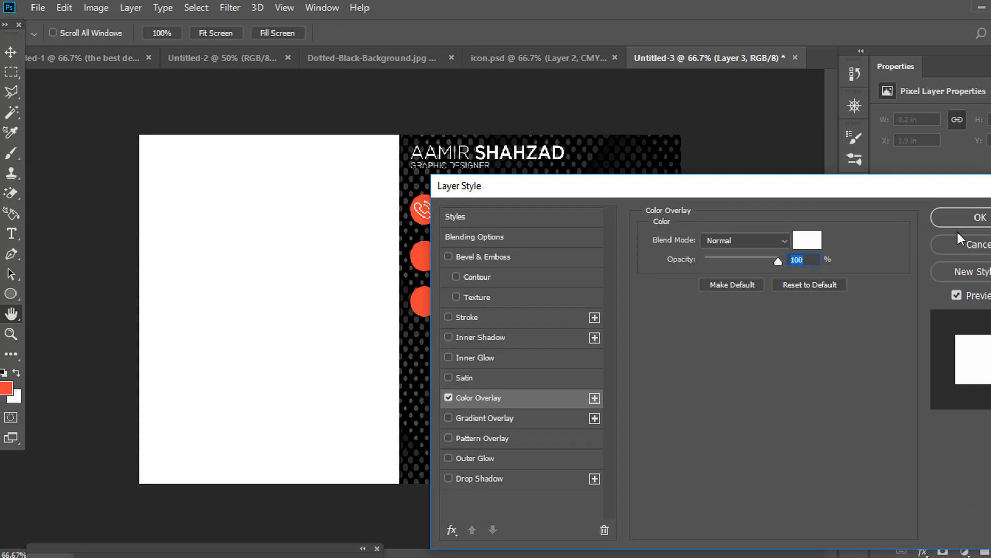
{"action": "left_click", "coordinate": [977, 217]}
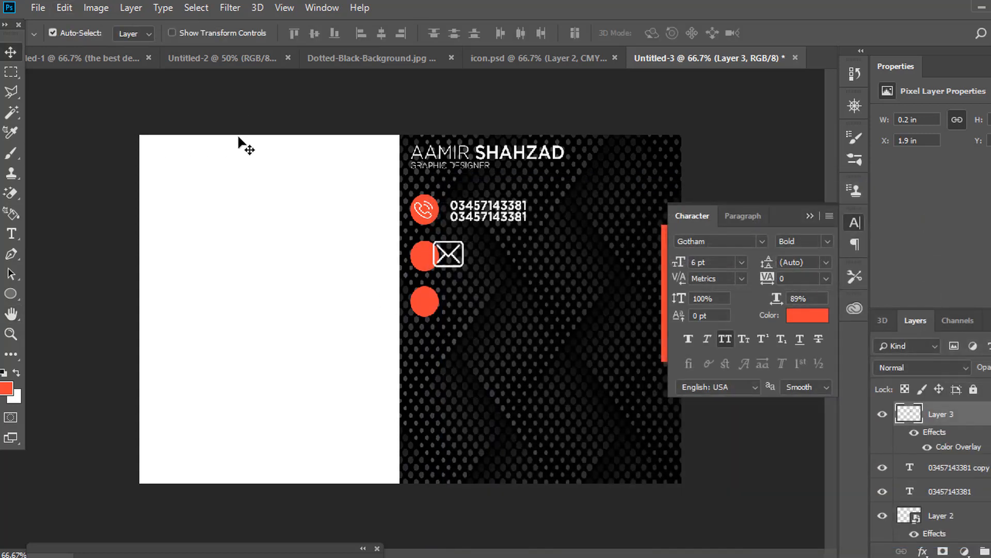
Shrink and narrow the envelope icon, then centre it in the second red circle.
{"action": "key", "text": "ctrl+t"}
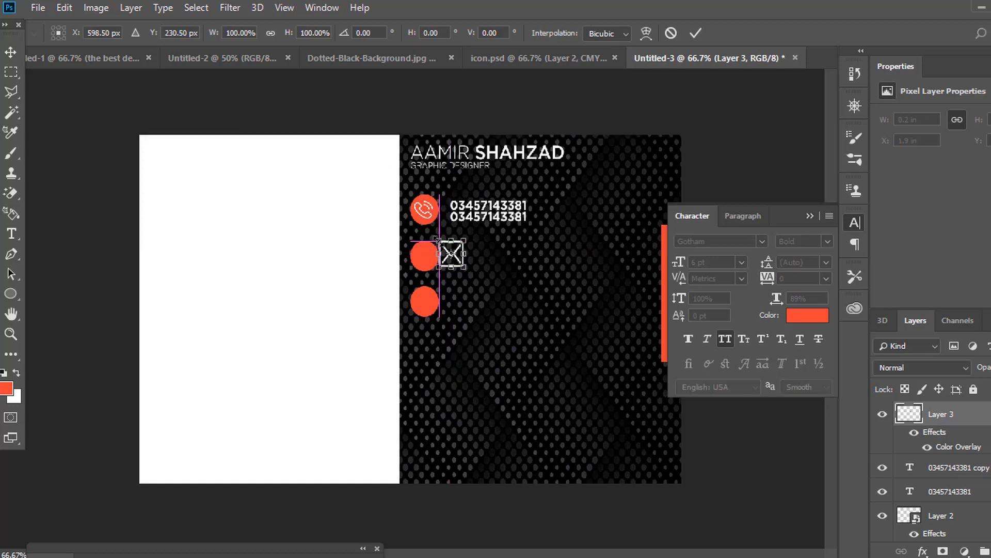
{"action": "mouse_move", "coordinate": [431, 239]}
{"action": "left_mouse_down"}
{"action": "mouse_move", "coordinate": [469, 264]}
{"action": "mouse_move", "coordinate": [436, 257]}
{"action": "left_mouse_up"}
{"action": "key", "text": "Return"}
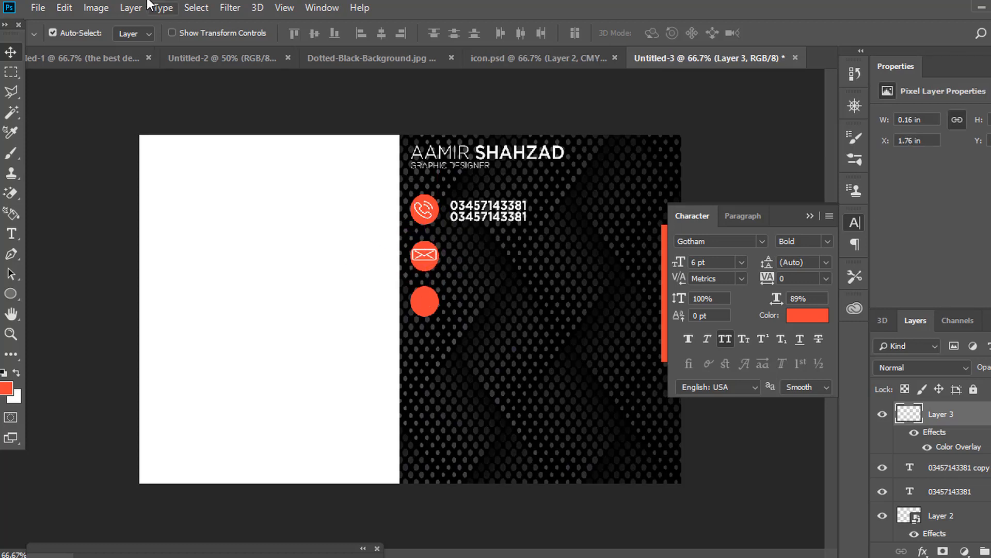
{"action": "left_click", "coordinate": [64, 7]}
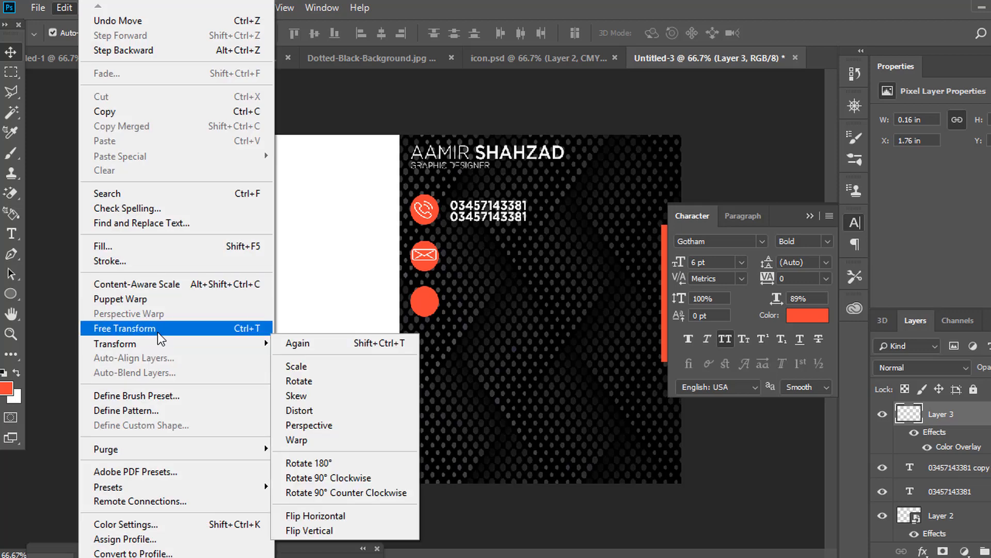
{"action": "left_click", "coordinate": [150, 328]}
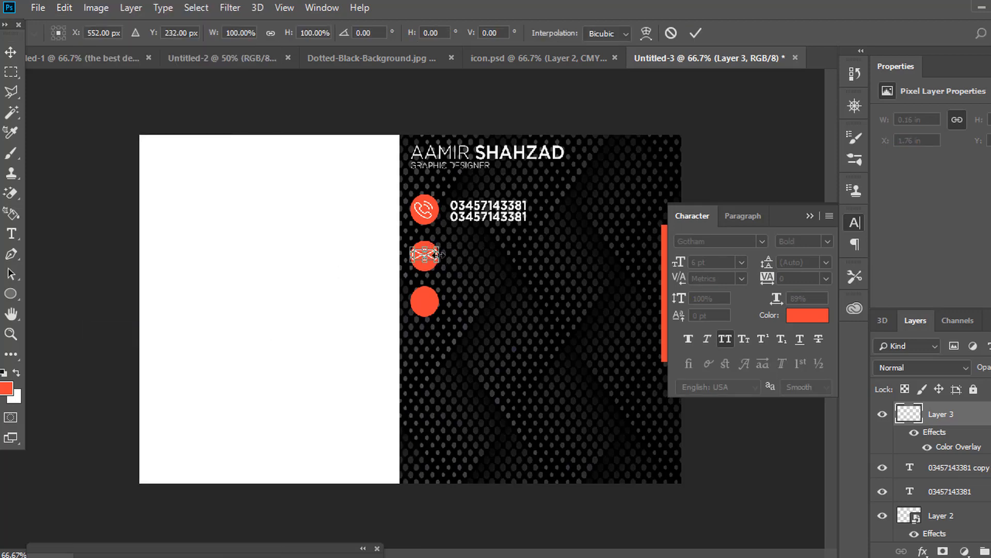
{"action": "left_click_drag", "start_coordinate": [438, 254], "coordinate": [427, 255]}
{"action": "key", "text": "Return"}
{"action": "key", "text": "Right"}
{"action": "key", "text": "Right"}
{"action": "key", "text": "Right"}
{"action": "key", "text": "Right"}
{"action": "key", "text": "Right"}
{"action": "key", "text": "Right"}
{"action": "key", "text": "Right"}
{"action": "key", "text": "Right"}
{"action": "key", "text": "Right"}
{"action": "key", "text": "Right"}
{"action": "key", "text": "Right"}
{"action": "key", "text": "Right"}
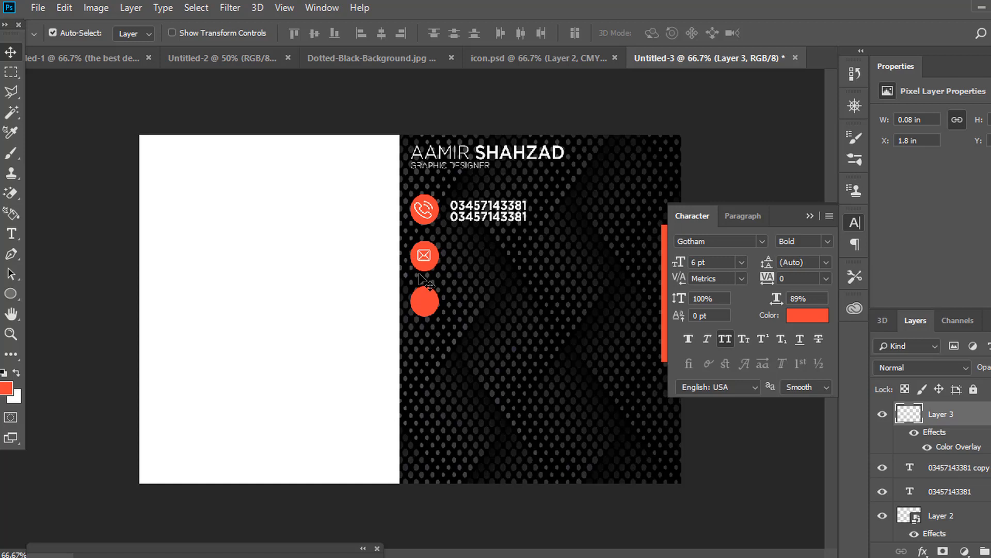
{"action": "left_click", "coordinate": [11, 234]}
Type the contact e-mail address beside the envelope icon, with All Caps turned off.
{"action": "left_click", "coordinate": [446, 258]}
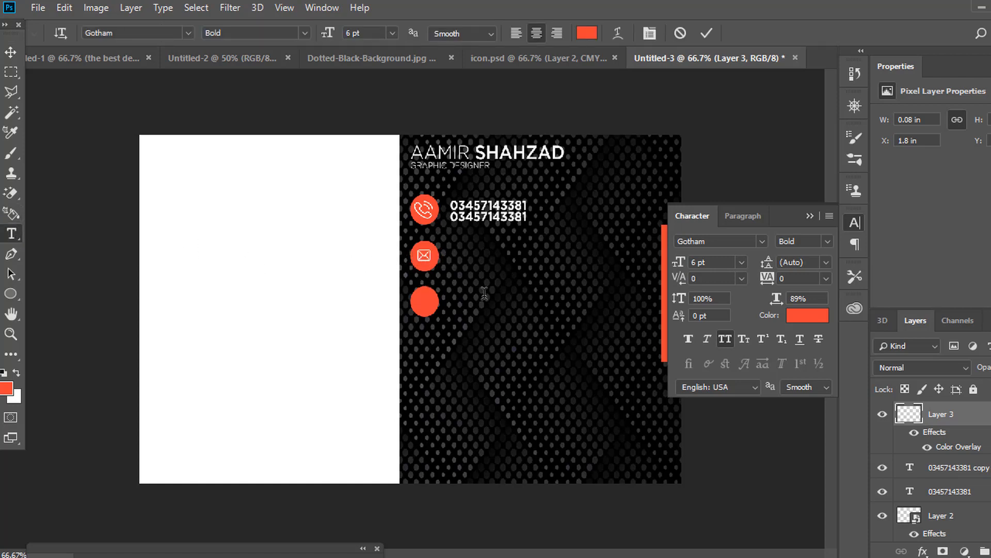
{"action": "type", "text": "AB"}
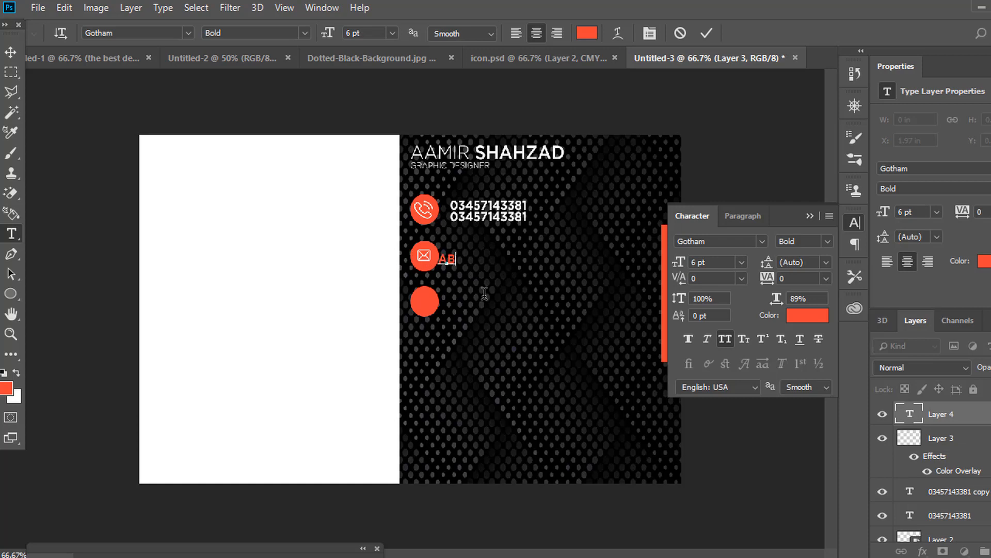
{"action": "type", "text": "C@GMAIL.COM"}
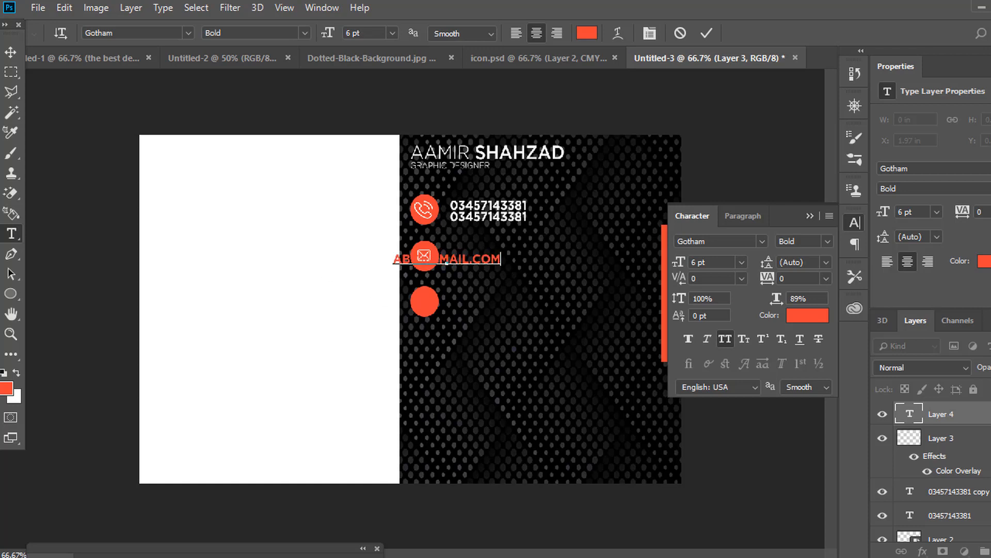
{"action": "left_click", "coordinate": [11, 51]}
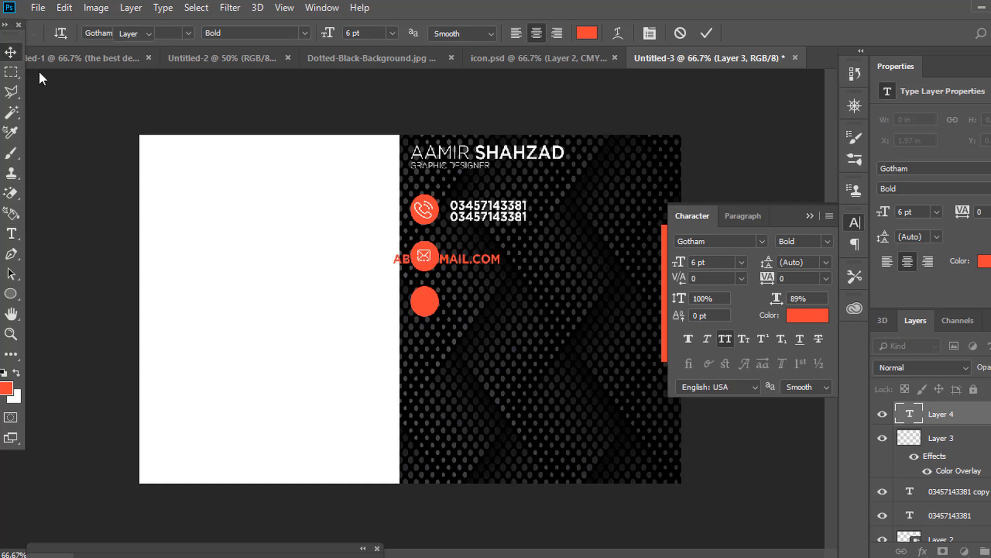
{"action": "left_click", "coordinate": [725, 338]}
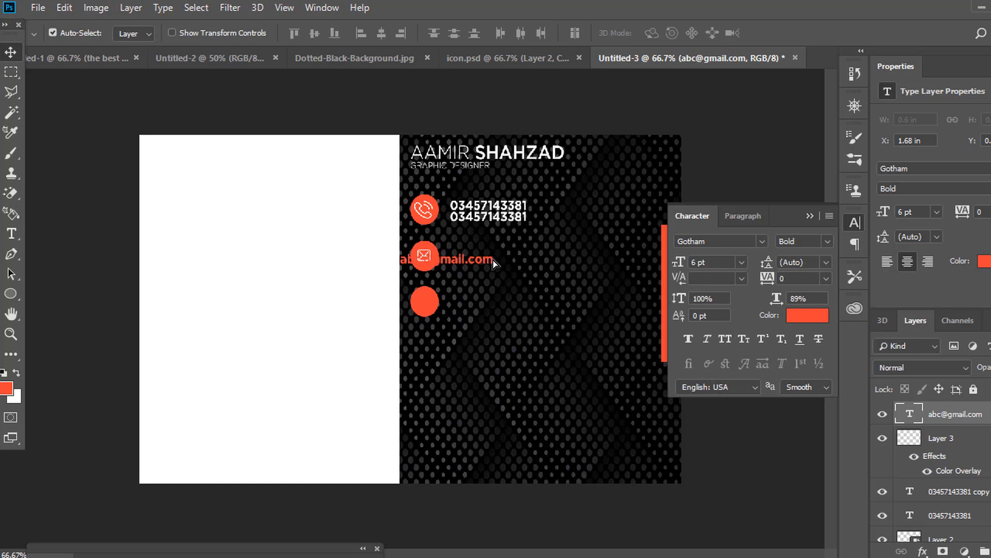
{"action": "left_click_drag", "start_coordinate": [497, 262], "coordinate": [534, 264]}
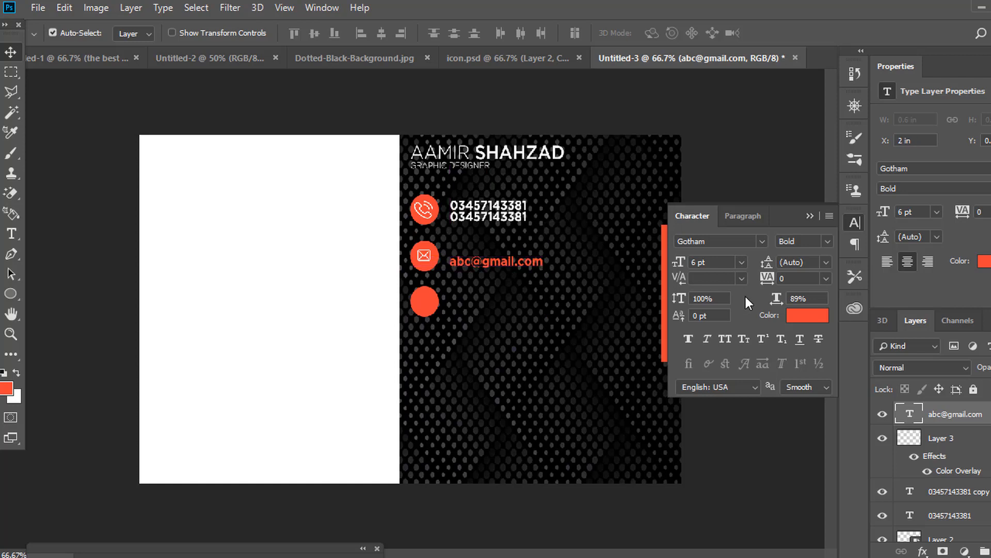
Make the e-mail text near-white and line it up with the envelope icon.
{"action": "left_click", "coordinate": [796, 316]}
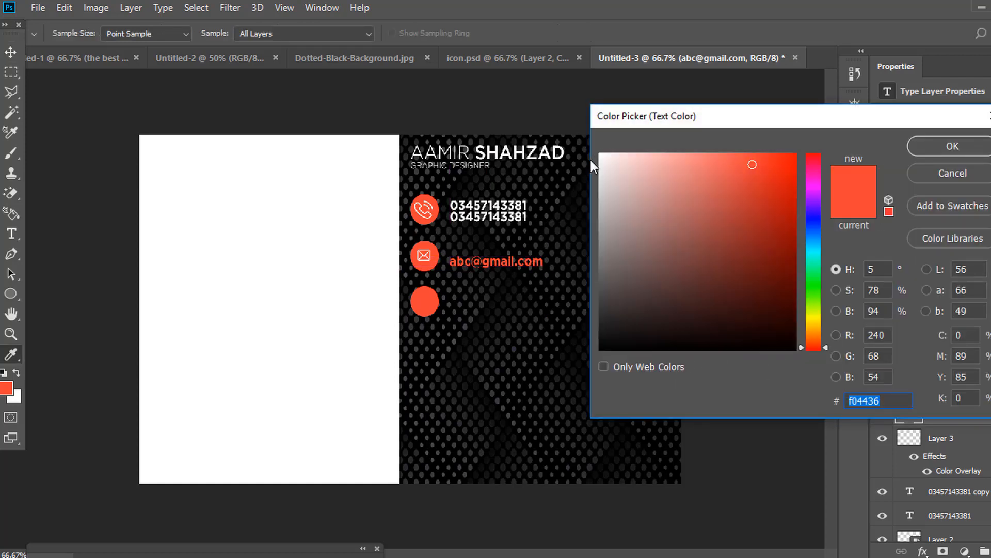
{"action": "left_click", "coordinate": [606, 155]}
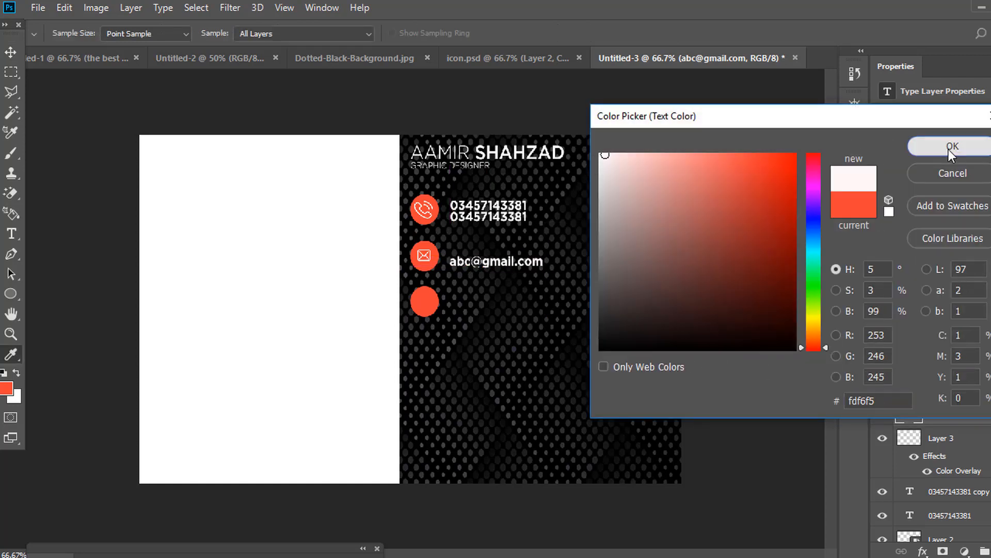
{"action": "left_click", "coordinate": [949, 149]}
{"action": "left_click_drag", "start_coordinate": [522, 262], "coordinate": [524, 255]}
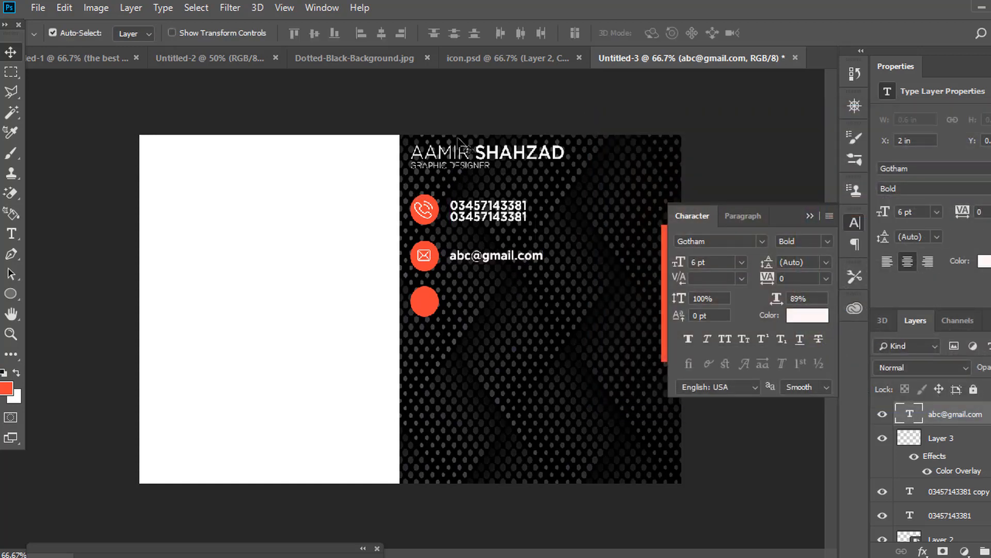
{"action": "left_click", "coordinate": [467, 58]}
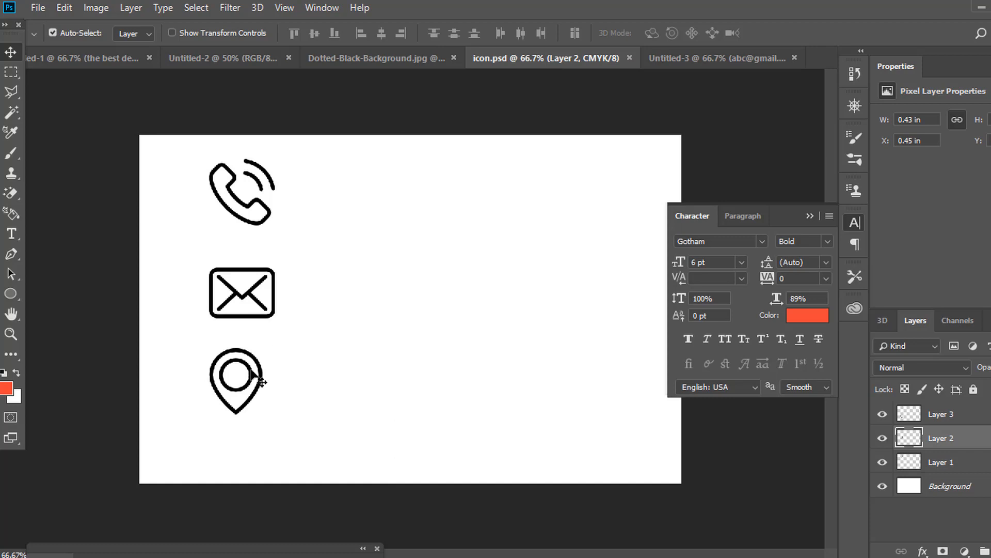
Bring the location-pin icon onto the card with a white Color Overlay.
{"action": "left_click_drag", "start_coordinate": [270, 381], "coordinate": [483, 315]}
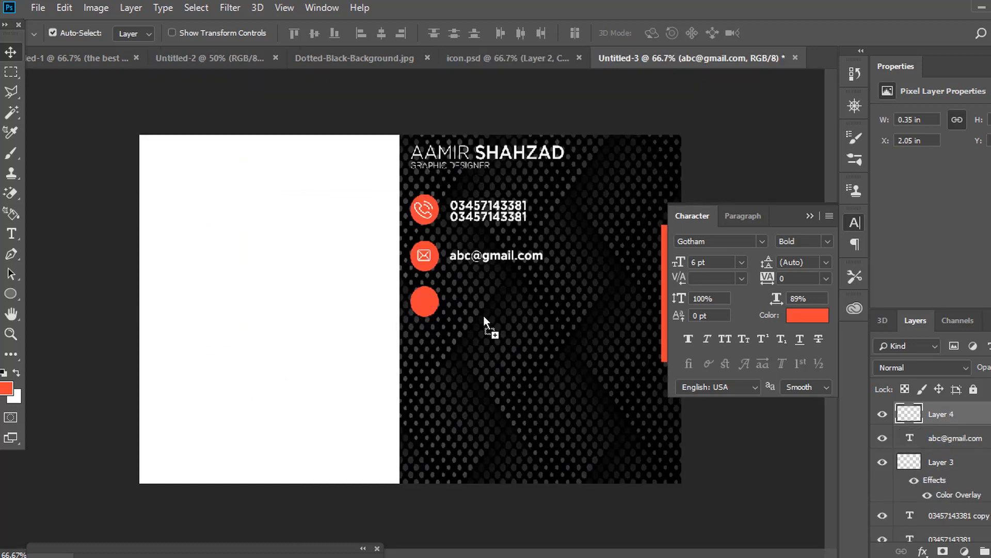
{"action": "left_click", "coordinate": [923, 551]}
{"action": "left_click", "coordinate": [949, 488]}
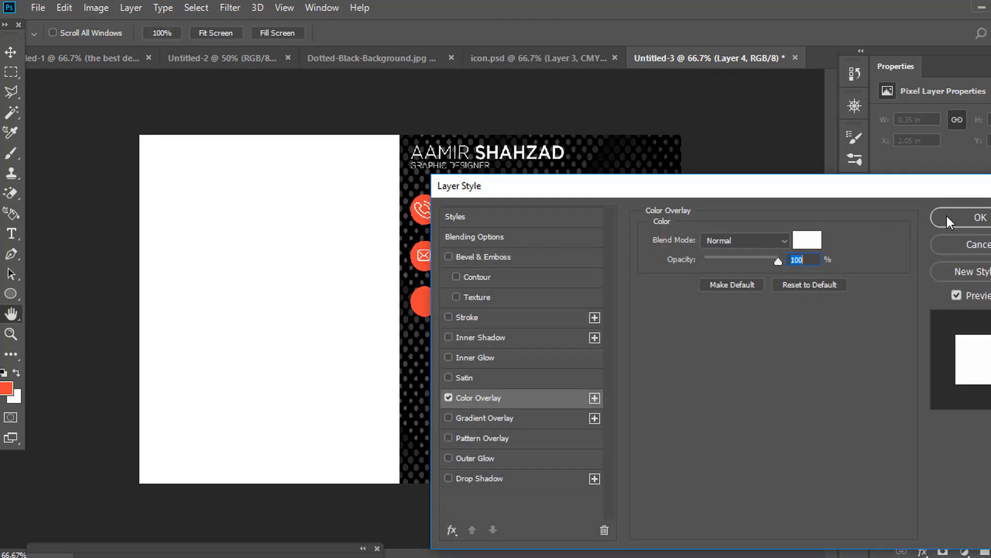
{"action": "left_click", "coordinate": [947, 217]}
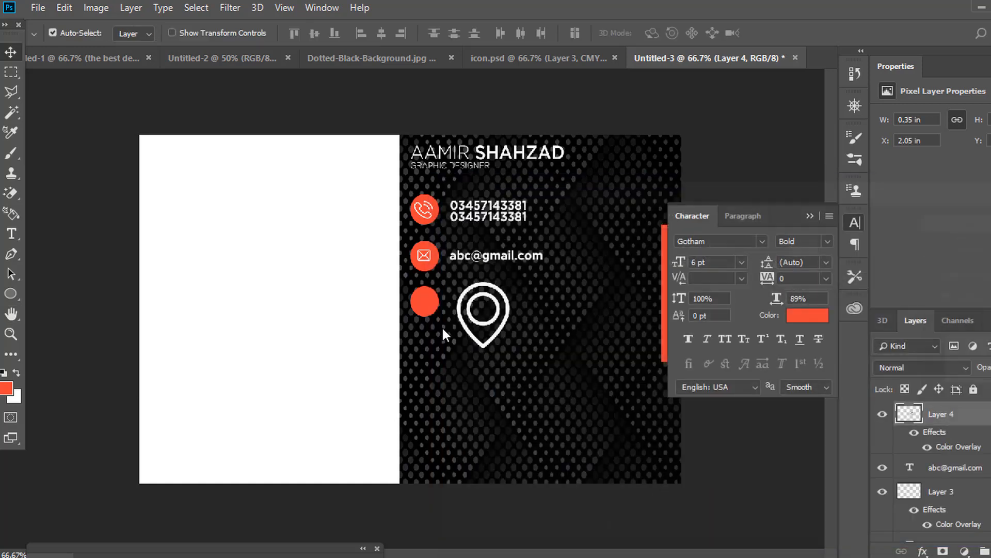
Shrink the pin icon and move it into the third red circle.
{"action": "left_click", "coordinate": [61, 13]}
{"action": "left_click", "coordinate": [152, 325]}
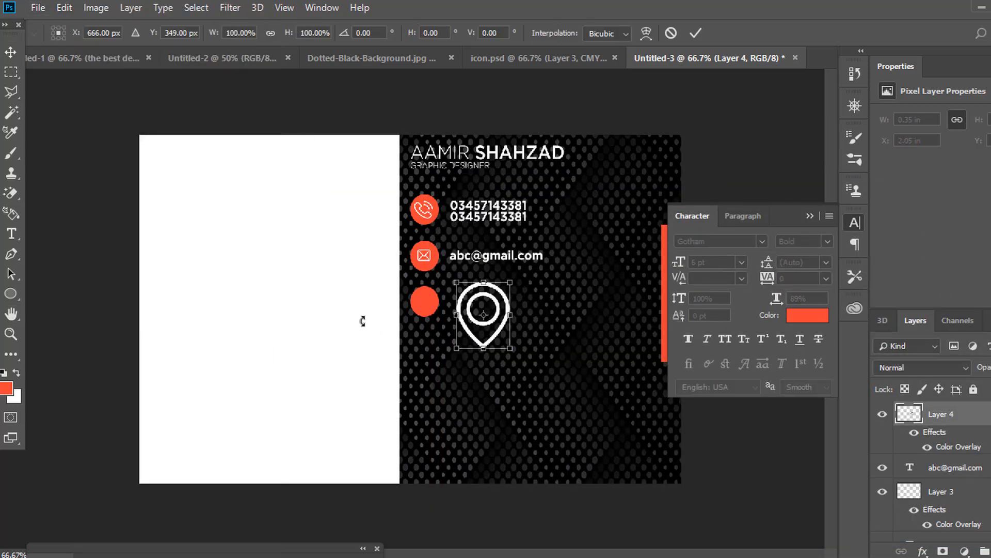
{"action": "left_click_drag", "start_coordinate": [511, 283], "coordinate": [484, 324]}
{"action": "key", "text": "Return"}
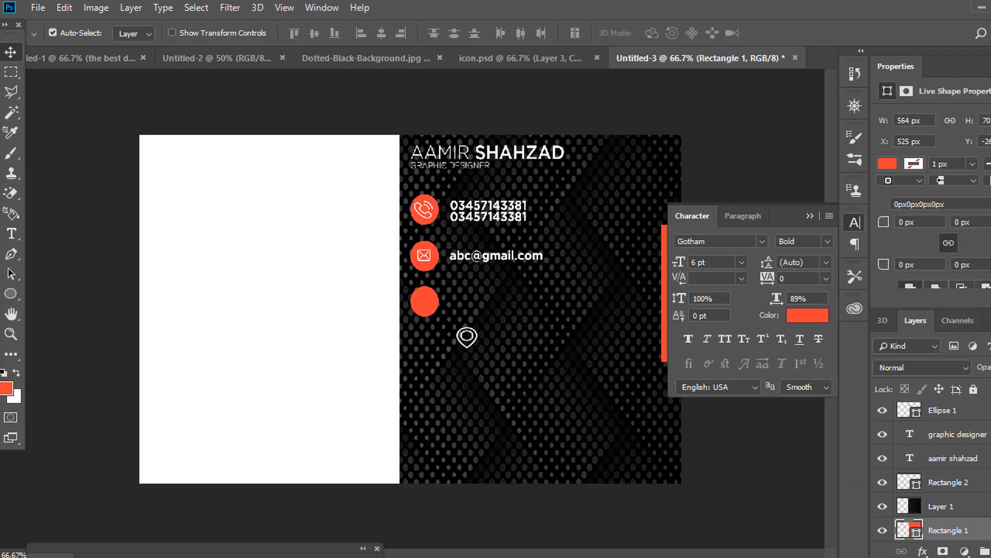
{"action": "left_click", "coordinate": [974, 390]}
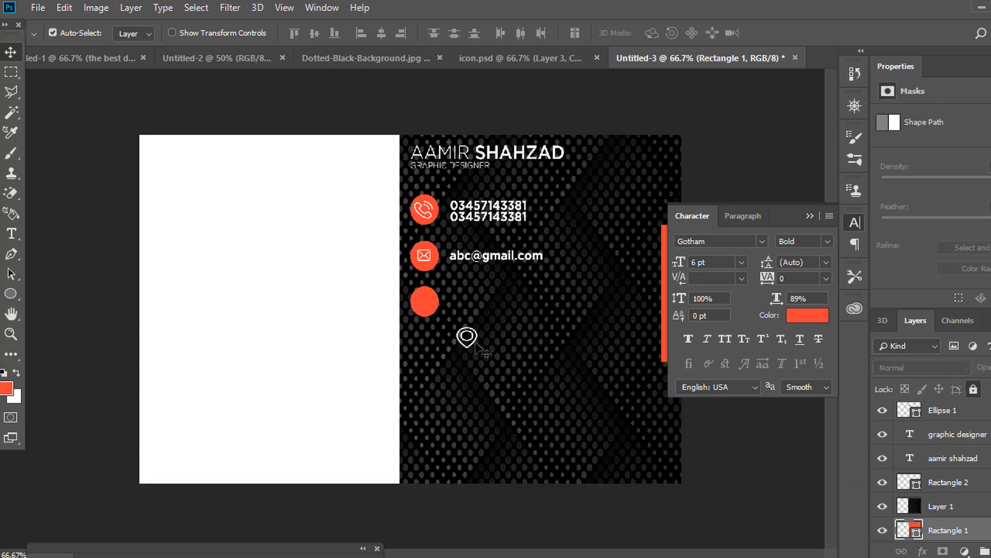
{"action": "left_click_drag", "start_coordinate": [473, 335], "coordinate": [431, 301]}
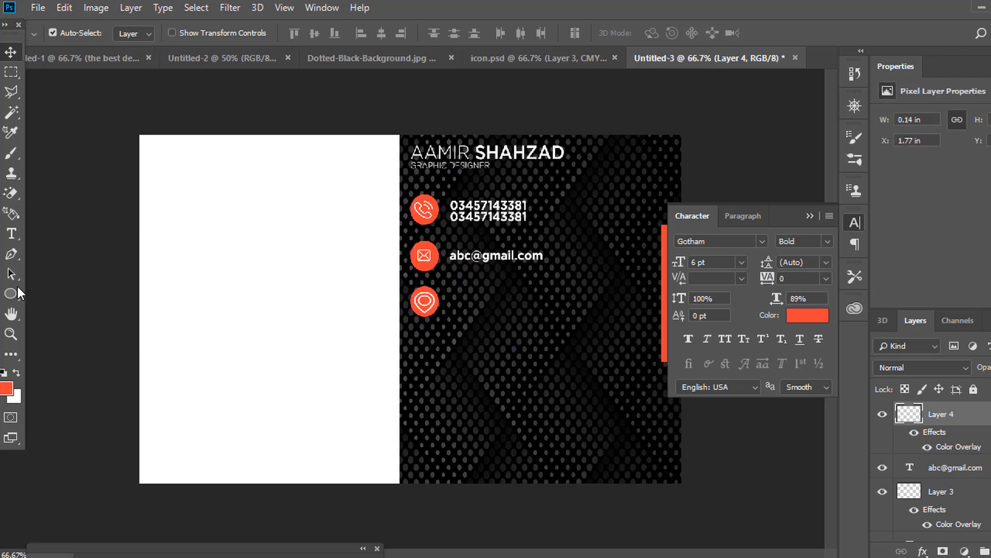
Add the street address in near-white text beside the pin icon, under the e-mail line.
{"action": "left_click", "coordinate": [11, 233]}
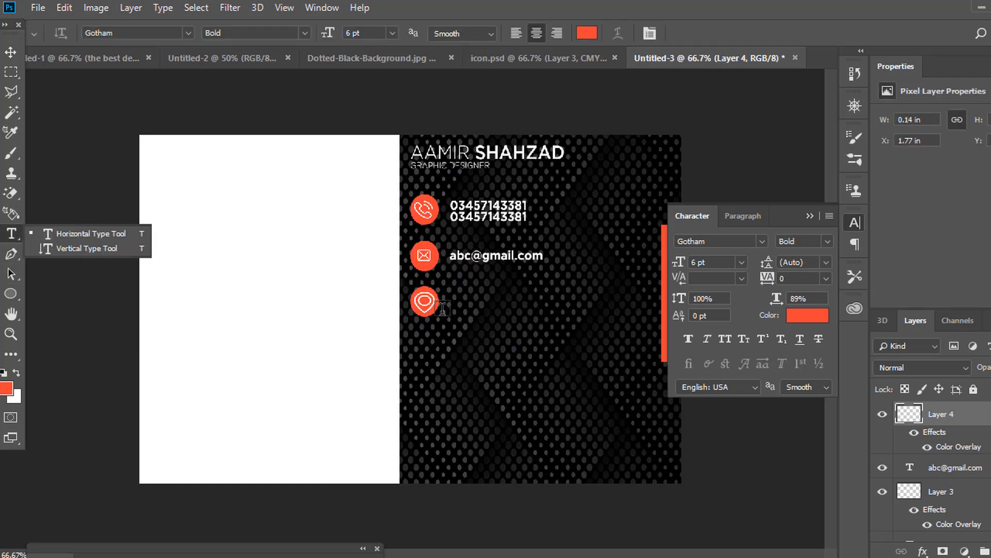
{"action": "left_click", "coordinate": [469, 309]}
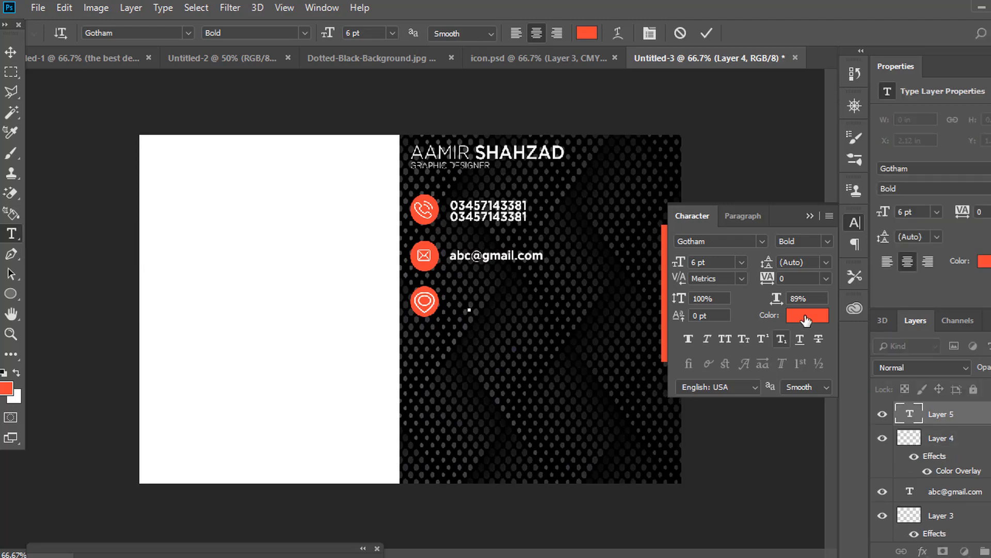
{"action": "left_click", "coordinate": [804, 315]}
{"action": "left_click", "coordinate": [604, 155]}
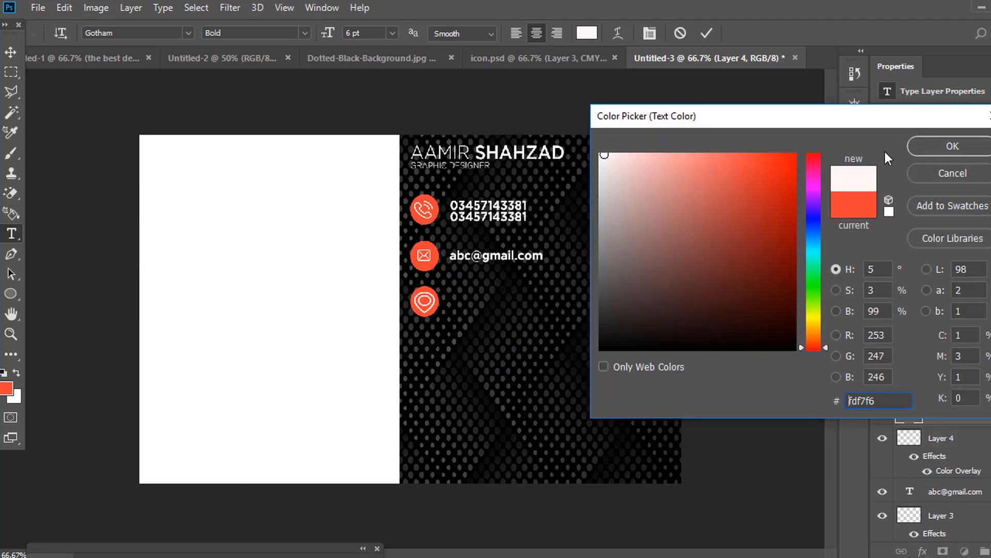
{"action": "left_click", "coordinate": [923, 148]}
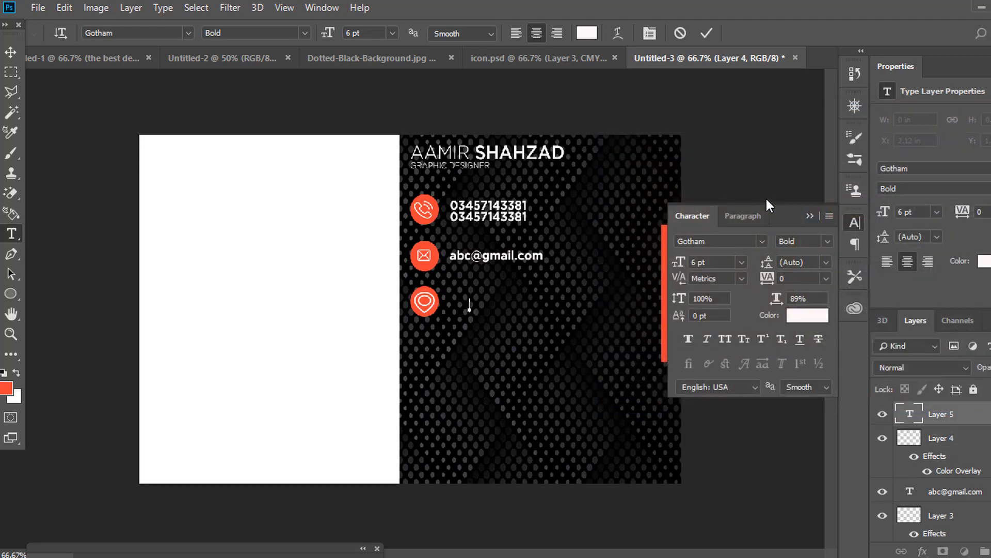
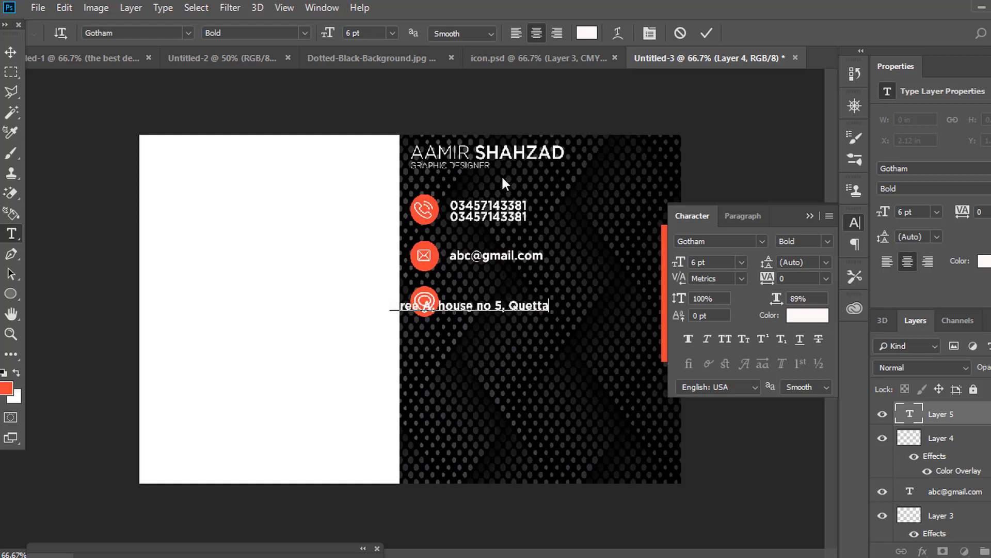
{"action": "left_click", "coordinate": [10, 51]}
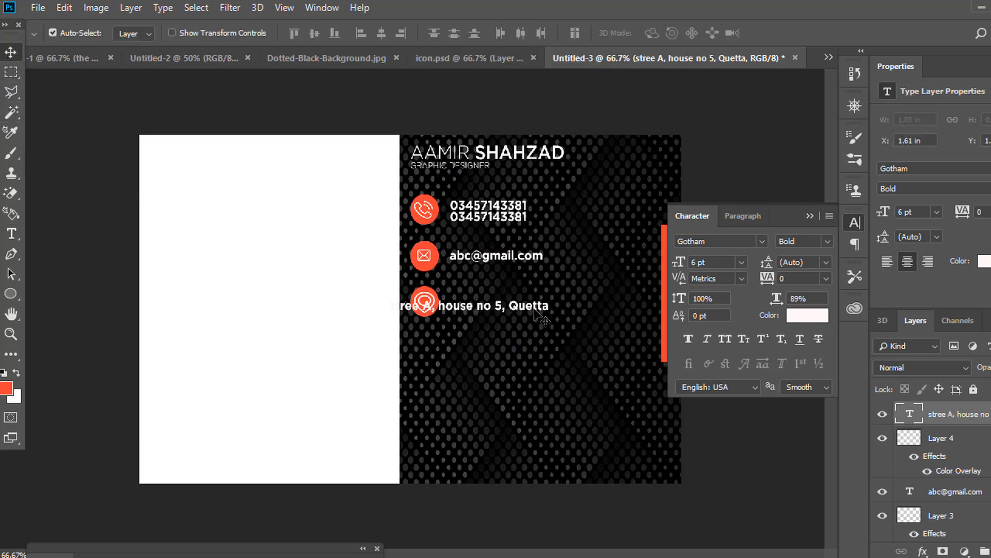
{"action": "left_click_drag", "start_coordinate": [538, 313], "coordinate": [597, 306]}
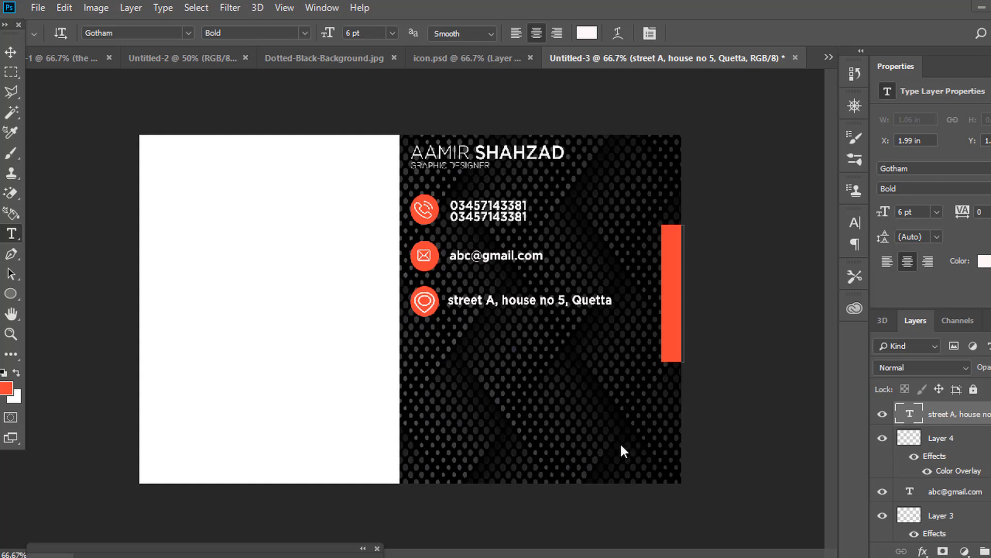
Copy the orange circle and white R logo from Untitled-1 onto the card's white half.
{"action": "left_click", "coordinate": [55, 61]}
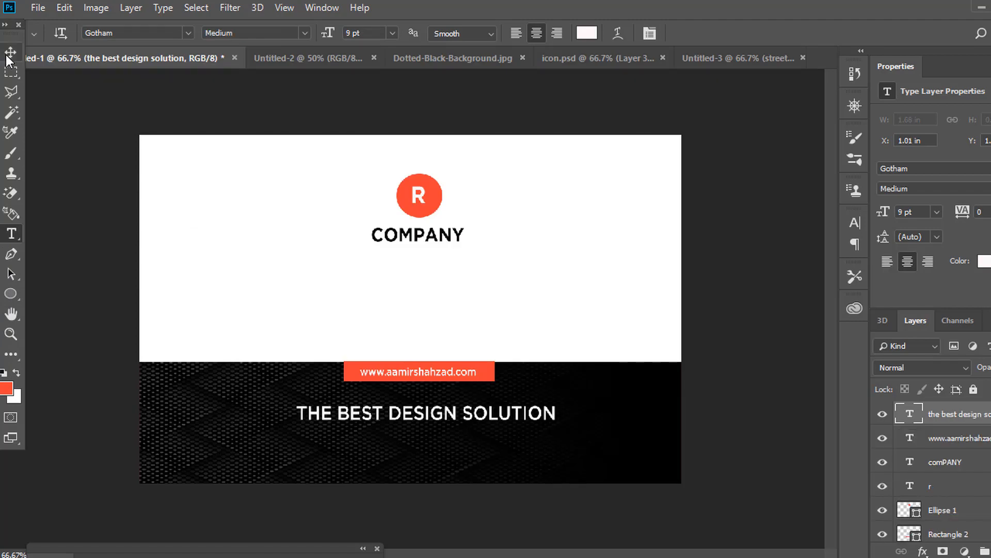
{"action": "left_click", "coordinate": [11, 52]}
{"action": "left_click_drag", "start_coordinate": [441, 212], "coordinate": [269, 258]}
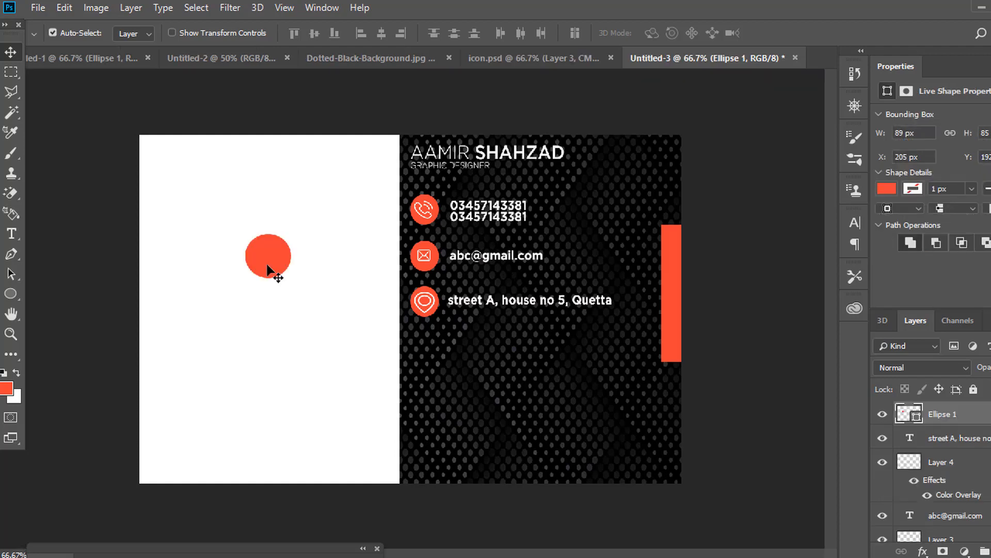
{"action": "left_click", "coordinate": [74, 65]}
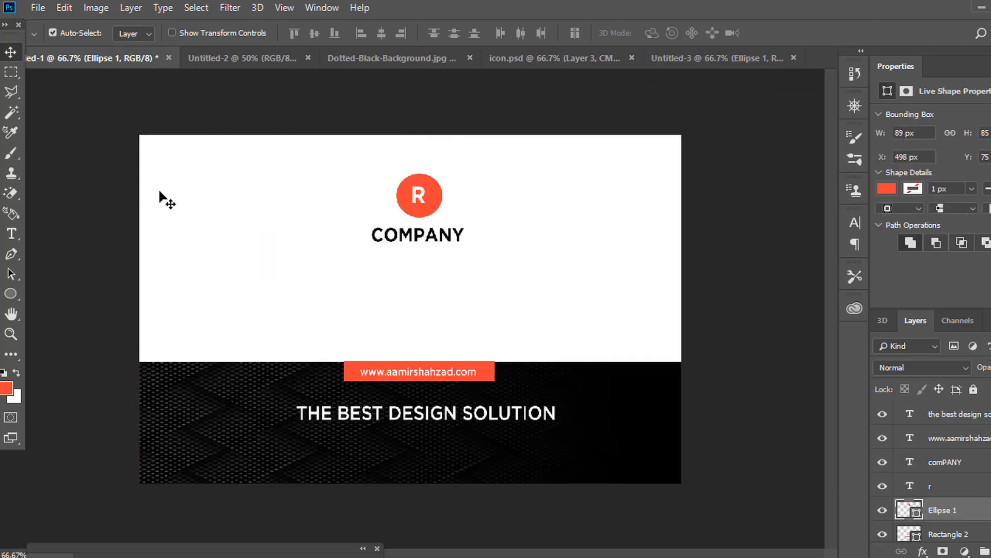
{"action": "left_click", "coordinate": [417, 195]}
{"action": "left_click_drag", "start_coordinate": [417, 195], "coordinate": [614, 117]}
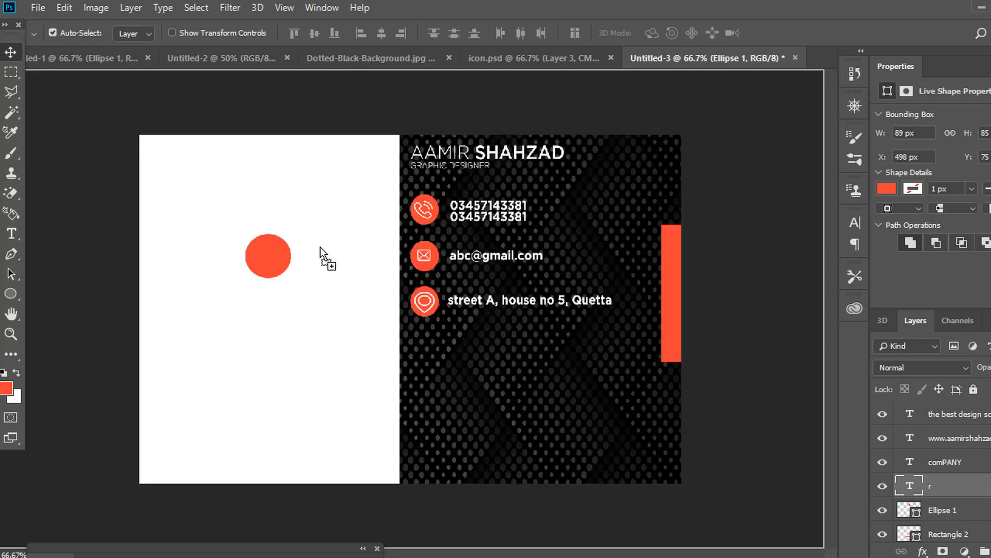
{"action": "left_click_drag", "start_coordinate": [262, 255], "coordinate": [266, 256]}
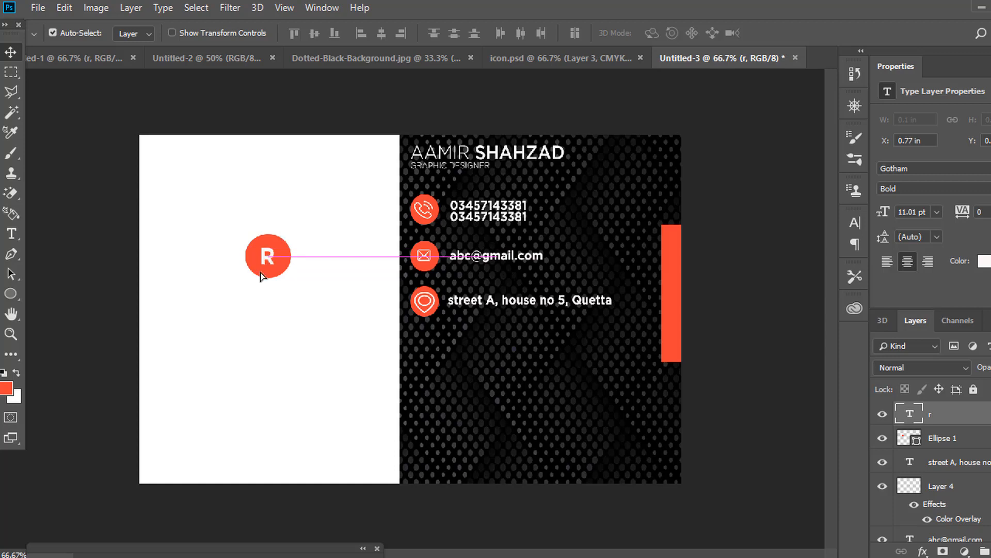
{"action": "left_click", "coordinate": [12, 234]}
{"action": "left_click", "coordinate": [223, 317]}
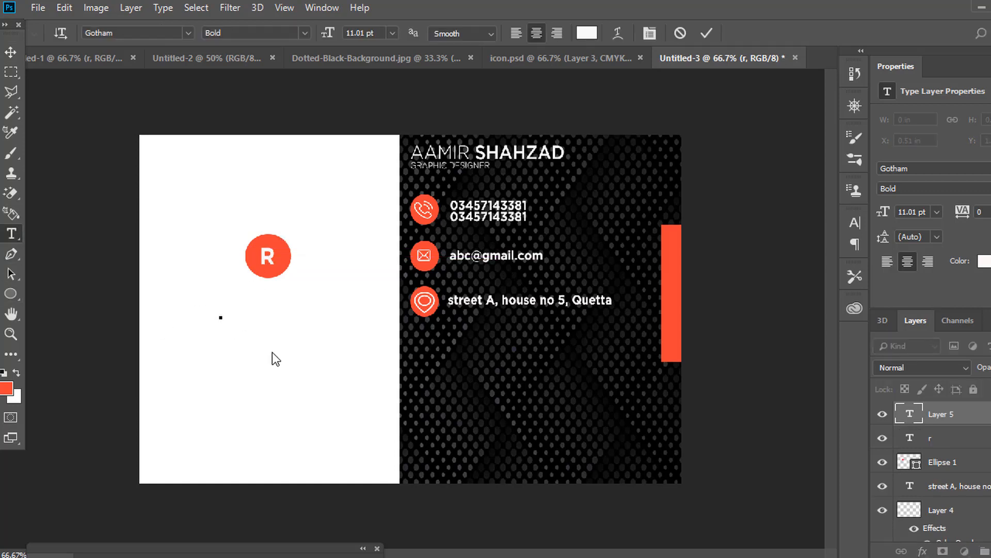
Type the word 'company' as a new text layer below the R logo.
{"action": "key", "text": "Escape"}
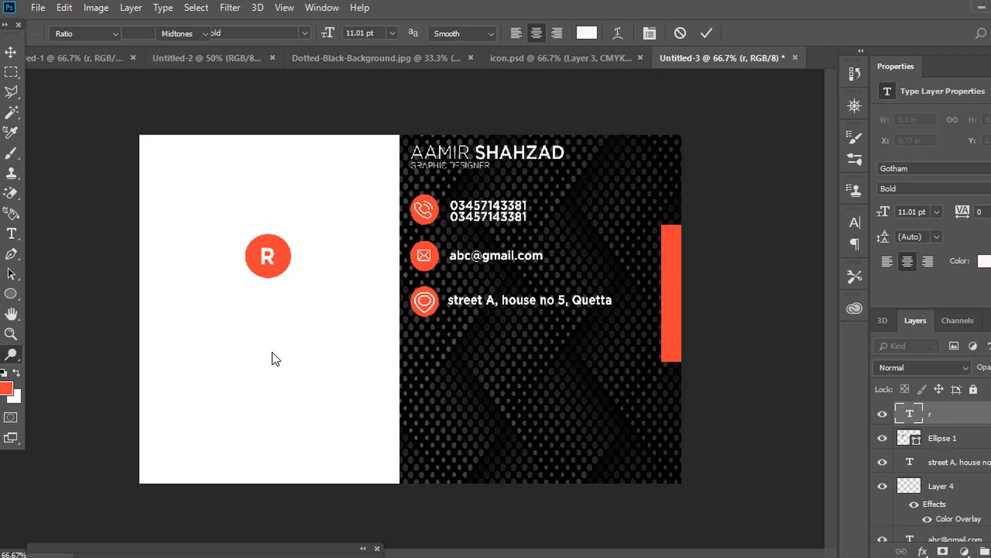
{"action": "key", "text": "m"}
{"action": "key", "text": "p"}
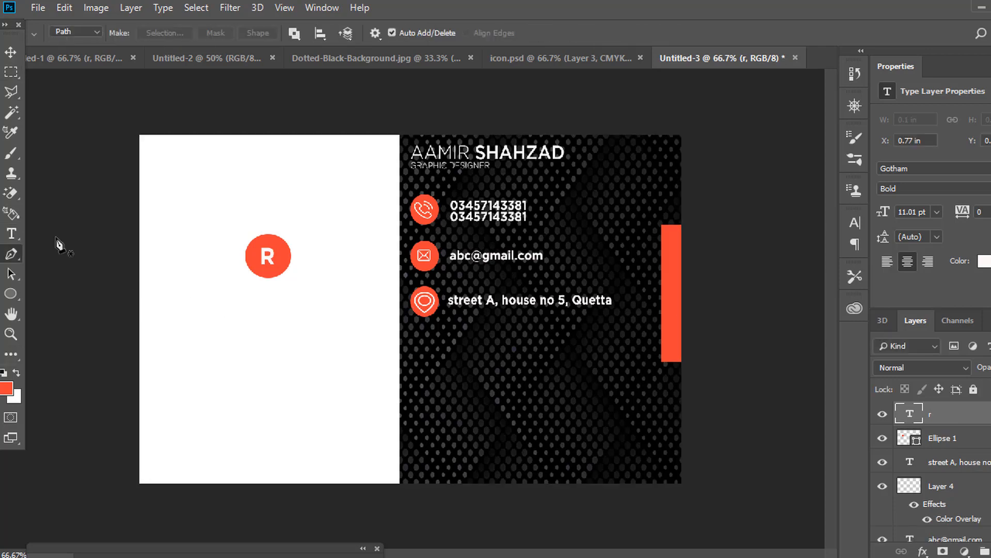
{"action": "left_click", "coordinate": [9, 238]}
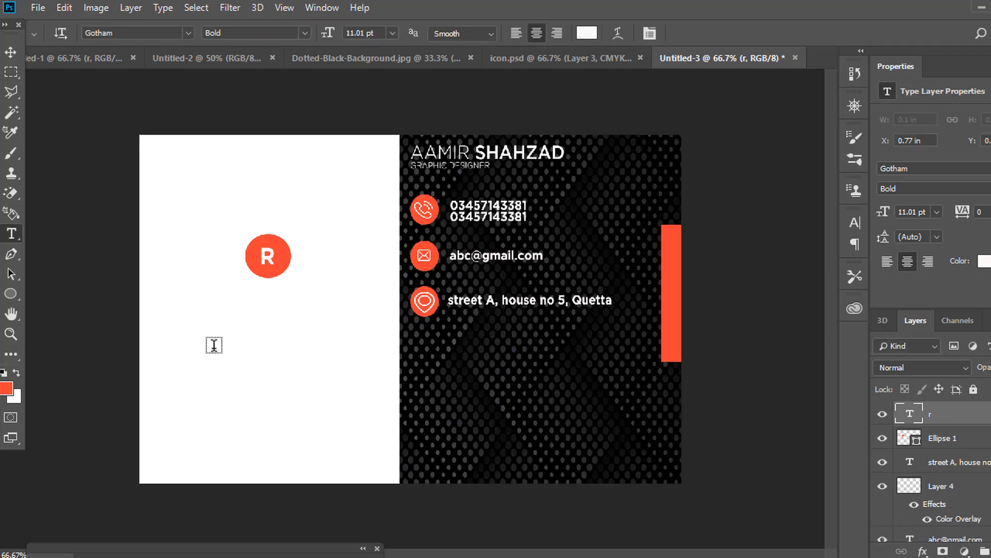
{"action": "left_click", "coordinate": [214, 344]}
{"action": "type", "text": "co"}
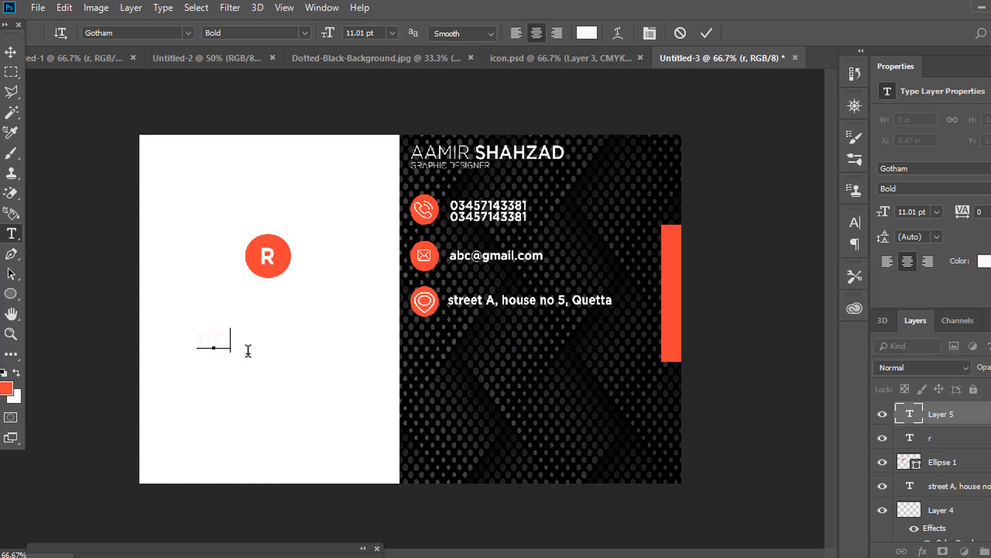
{"action": "type", "text": "mpany"}
{"action": "left_click", "coordinate": [11, 52]}
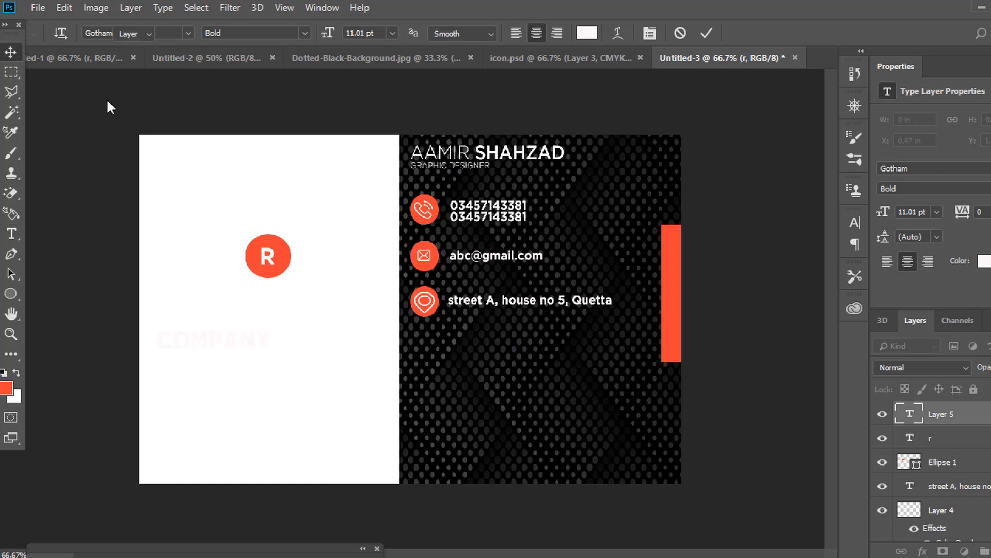
Make the COMPANY text black and centre it under the R logo.
{"action": "left_click", "coordinate": [854, 226]}
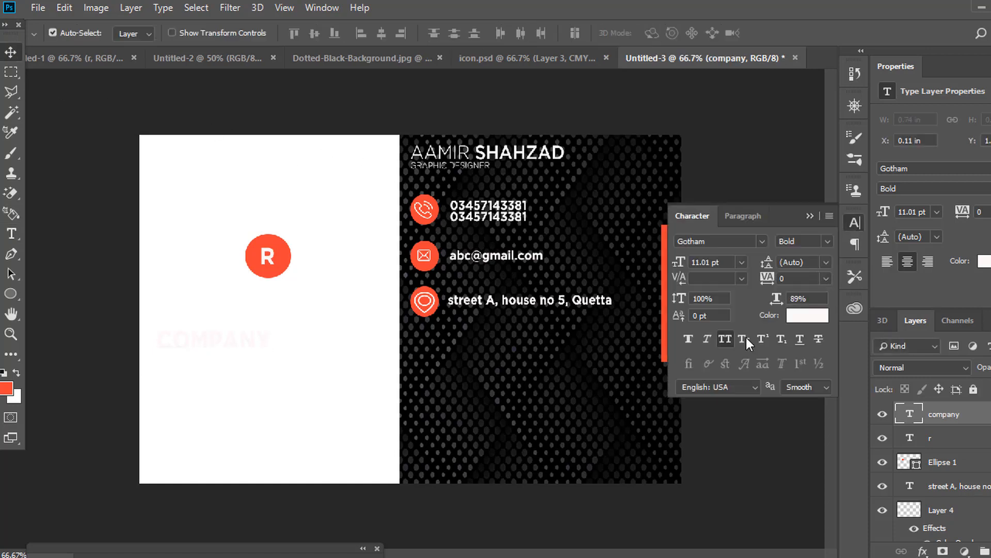
{"action": "left_click", "coordinate": [817, 316]}
{"action": "left_click", "coordinate": [696, 343]}
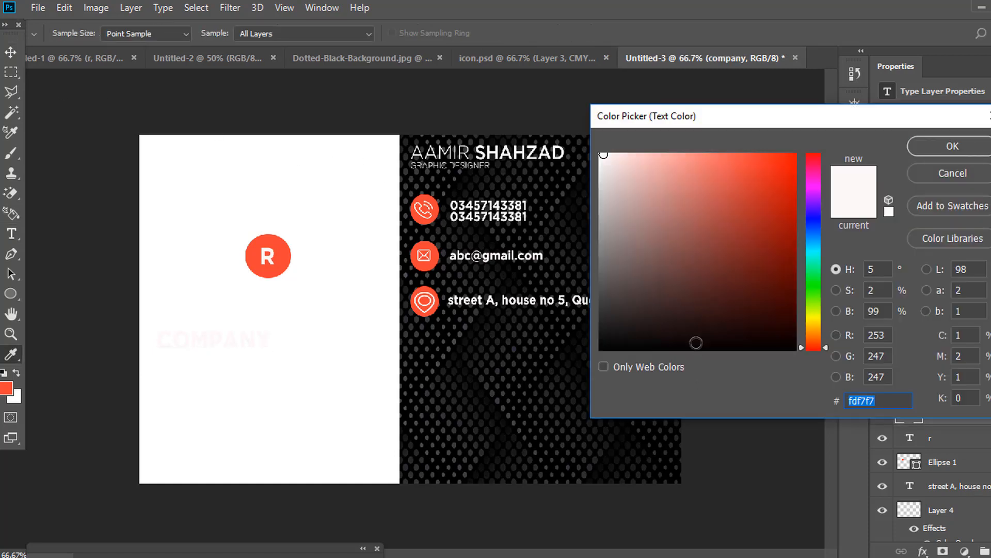
{"action": "left_click", "coordinate": [924, 153]}
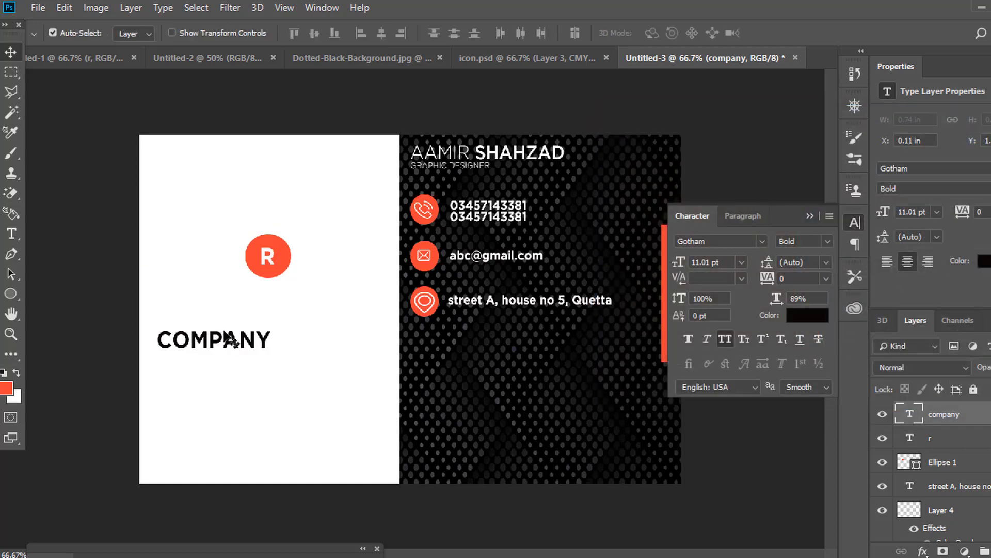
{"action": "left_click_drag", "start_coordinate": [233, 334], "coordinate": [283, 298]}
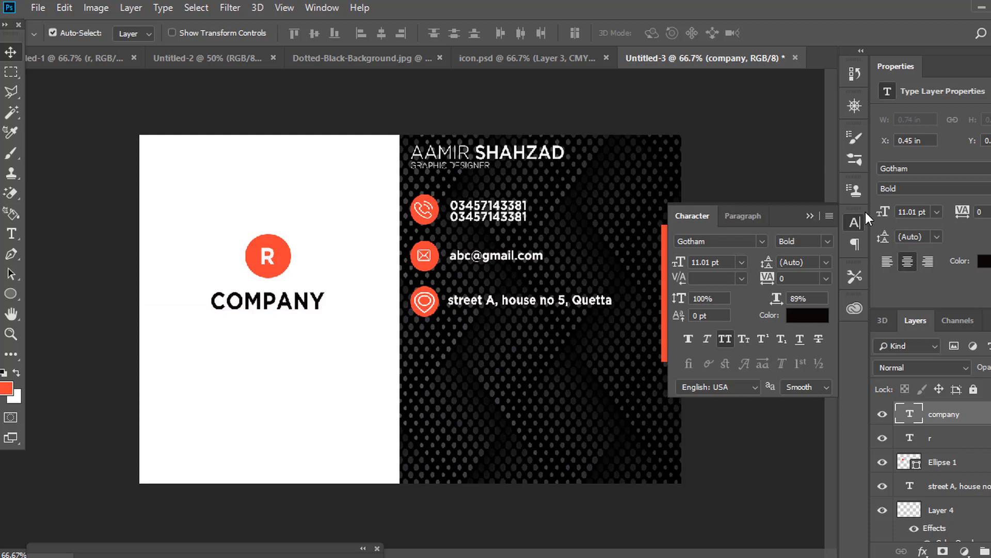
{"action": "left_click", "coordinate": [855, 223]}
Duplicate the orange tab onto the white panel's left edge and nudge the right tab rightward.
{"action": "left_click", "coordinate": [672, 298]}
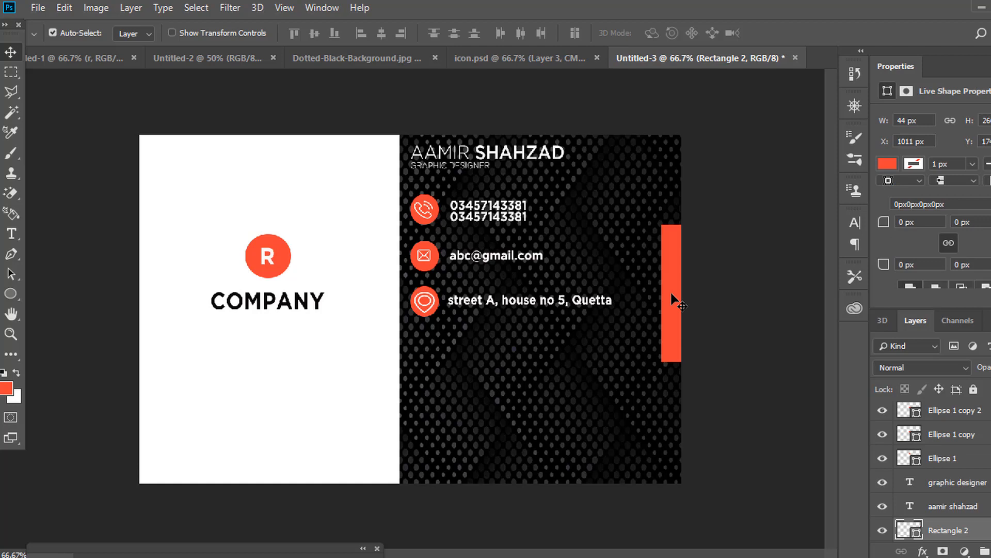
{"action": "left_click_drag", "start_coordinate": [672, 299], "coordinate": [143, 299]}
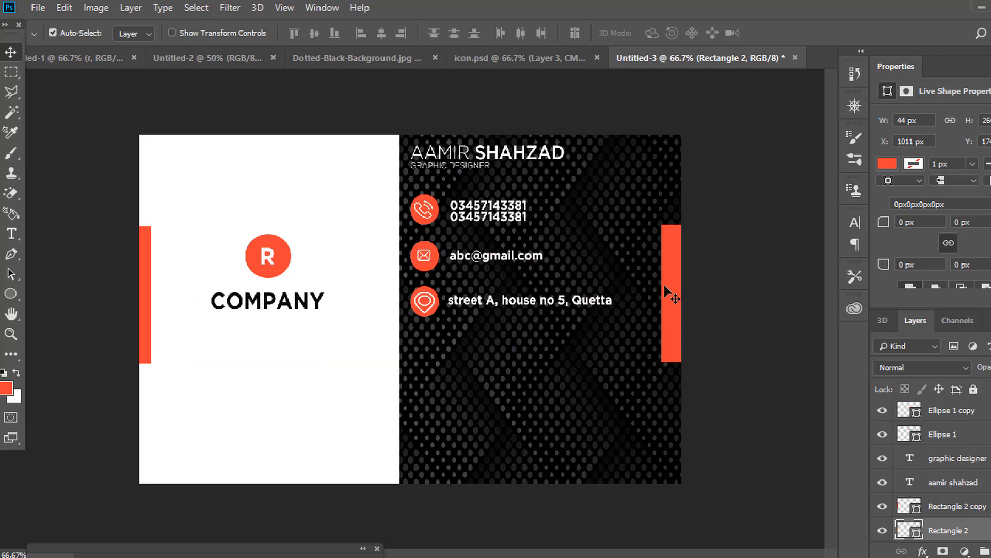
{"action": "key", "text": "Right"}
{"action": "key", "text": "Right"}
{"action": "key", "text": "Right"}
{"action": "key", "text": "Right"}
{"action": "key", "text": "Right"}
{"action": "key", "text": "Right"}
{"action": "key", "text": "Right"}
{"action": "key", "text": "Right"}
{"action": "key", "text": "Right"}
{"action": "key", "text": "Right"}
{"action": "key", "text": "Right"}
{"action": "key", "text": "Right"}
{"action": "key", "text": "Right"}
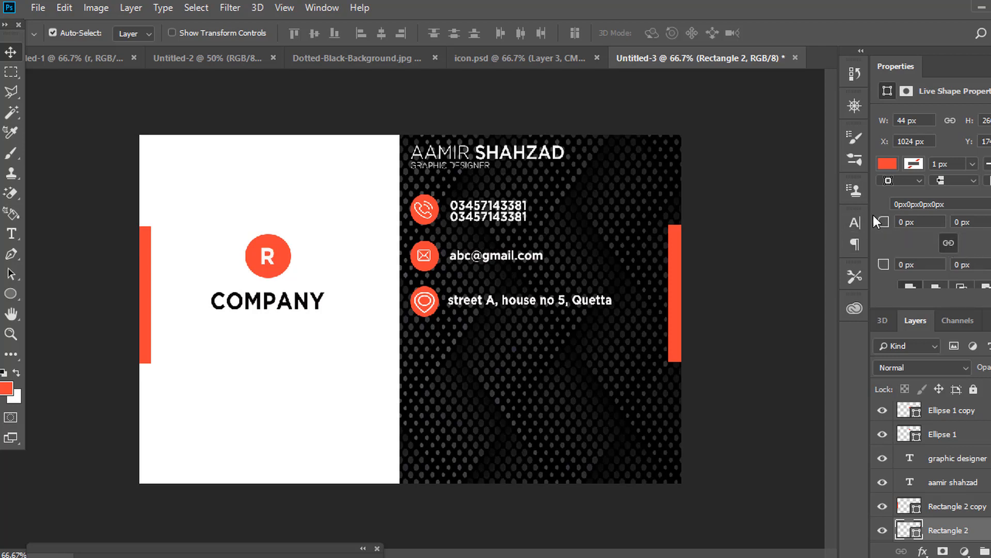
Round the right tab's corners to 16 px and the left tab's to 24 px.
{"action": "left_click_drag", "start_coordinate": [882, 222], "coordinate": [895, 223]}
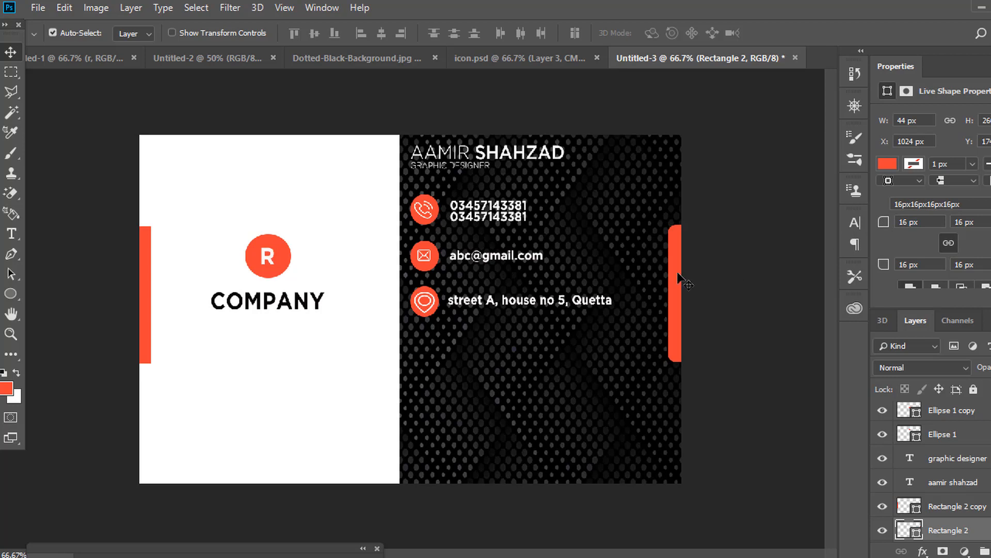
{"action": "left_click", "coordinate": [148, 320]}
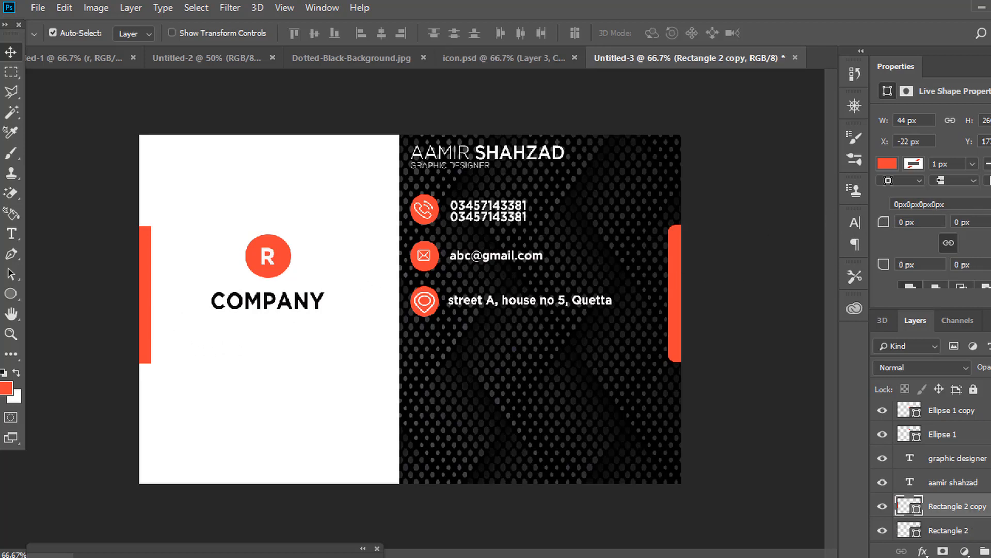
{"action": "double_click", "coordinate": [964, 222]}
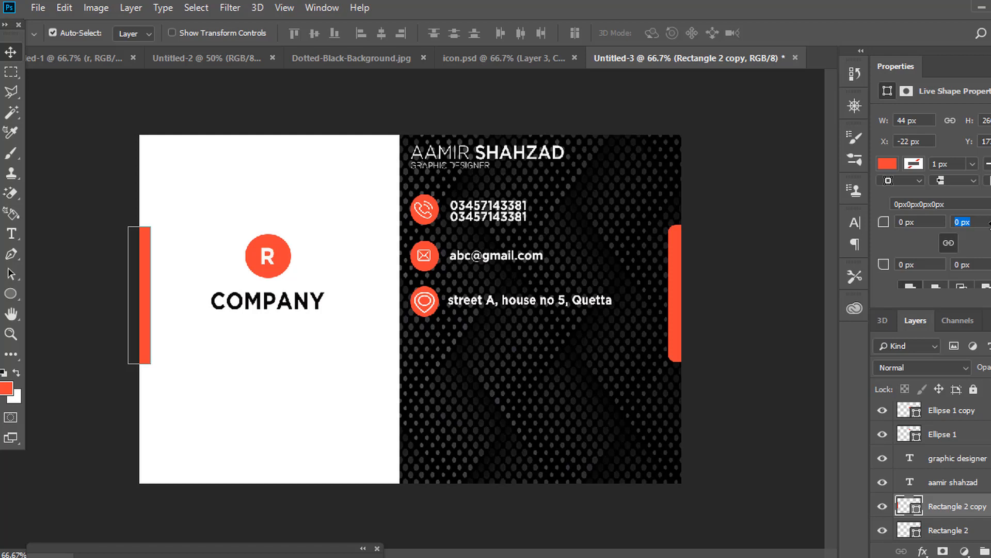
{"action": "double_click", "coordinate": [983, 224]}
{"action": "type", "text": "24"}
{"action": "key", "text": "Return"}
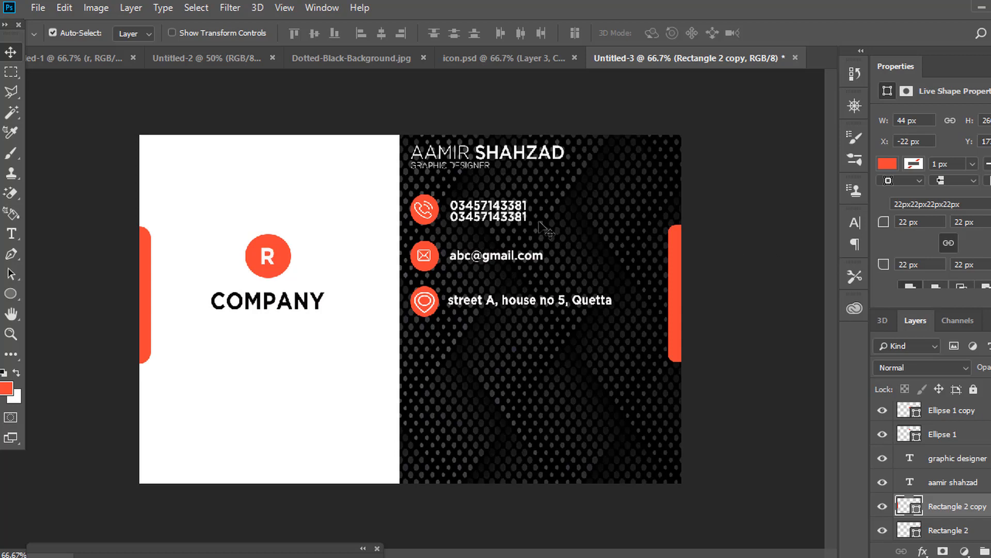
{"action": "left_click", "coordinate": [73, 60]}
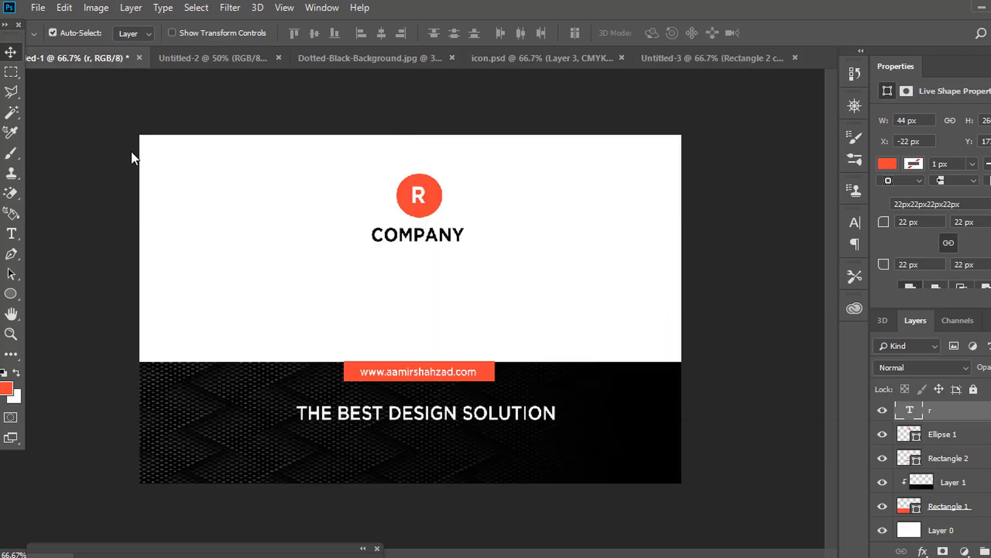
Adjust the corner radius of the front card's orange website tab to round it.
{"action": "left_click", "coordinate": [356, 375]}
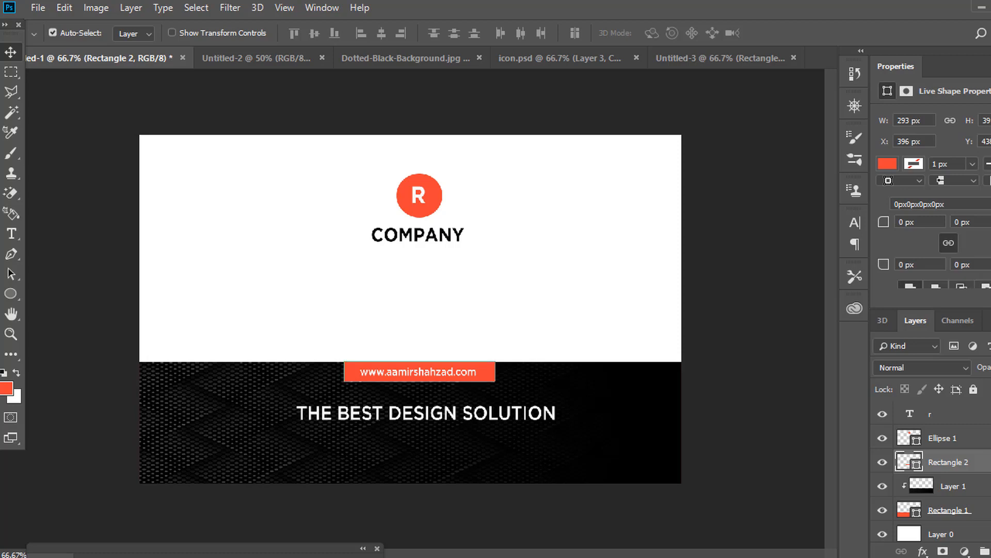
{"action": "left_click_drag", "start_coordinate": [990, 264], "coordinate": [990, 265]}
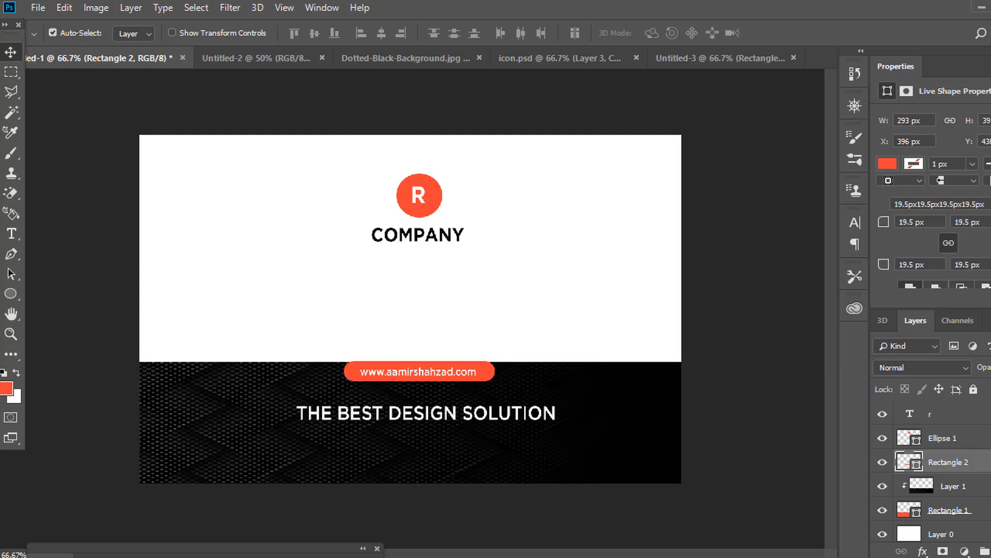